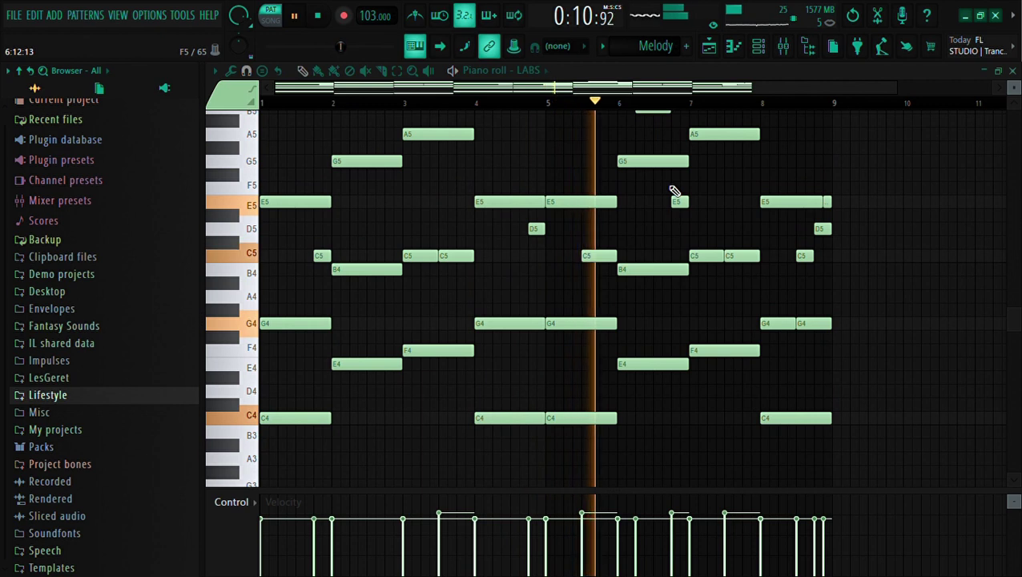
Step: Open the Arcade vocal instrument and check its session key
left_click(758, 46)
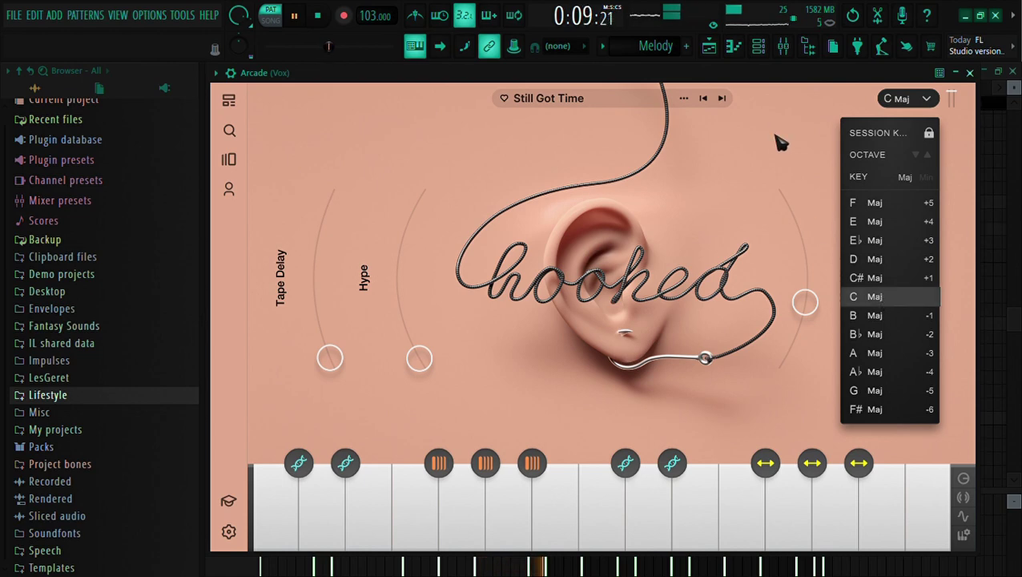
left_click(796, 183)
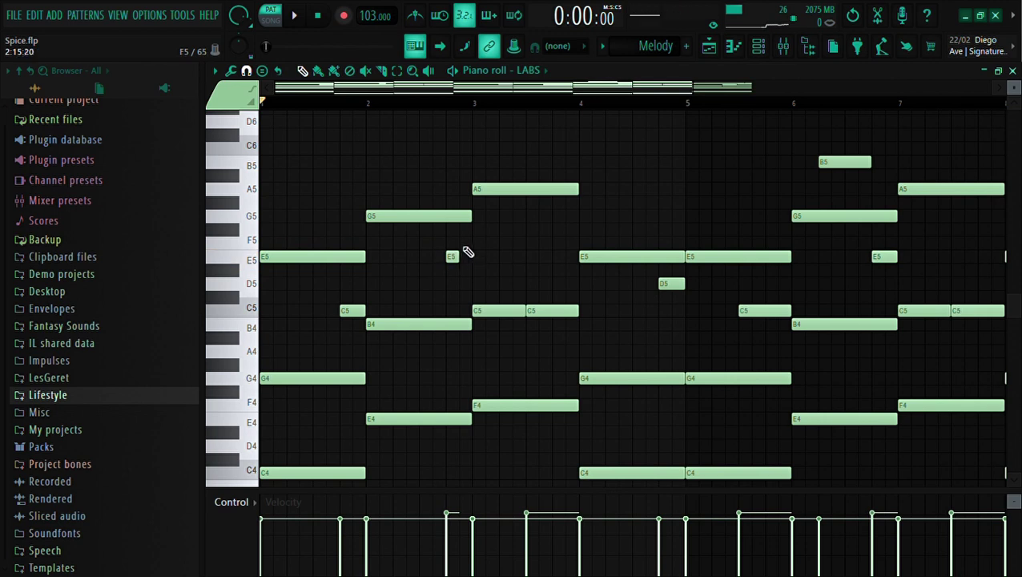
Step: Add a short G5 note at the end of bar 2 and shorten the long G5 to end where the short E5 starts
key("space")
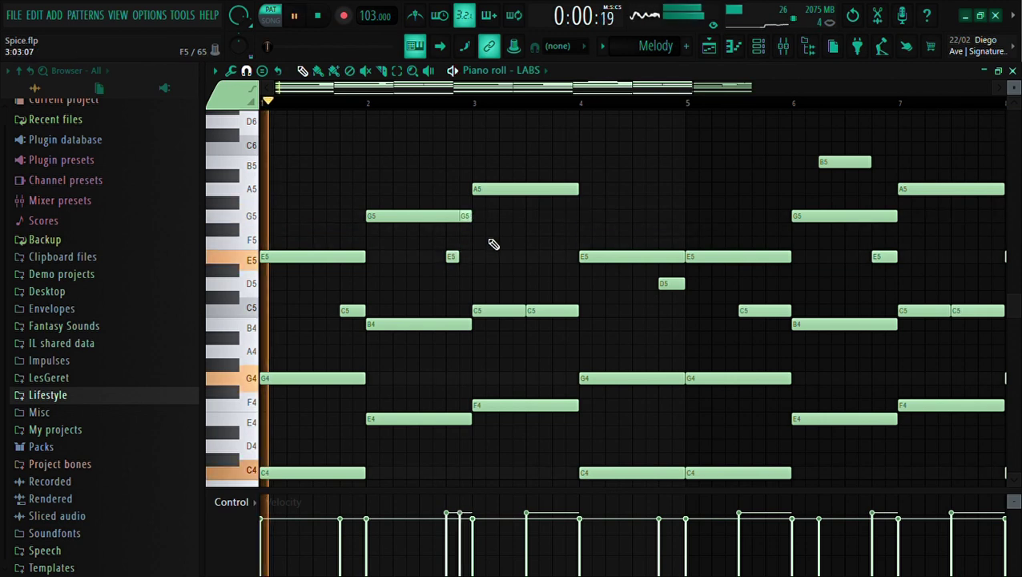
left_click(454, 218, "ctrl")
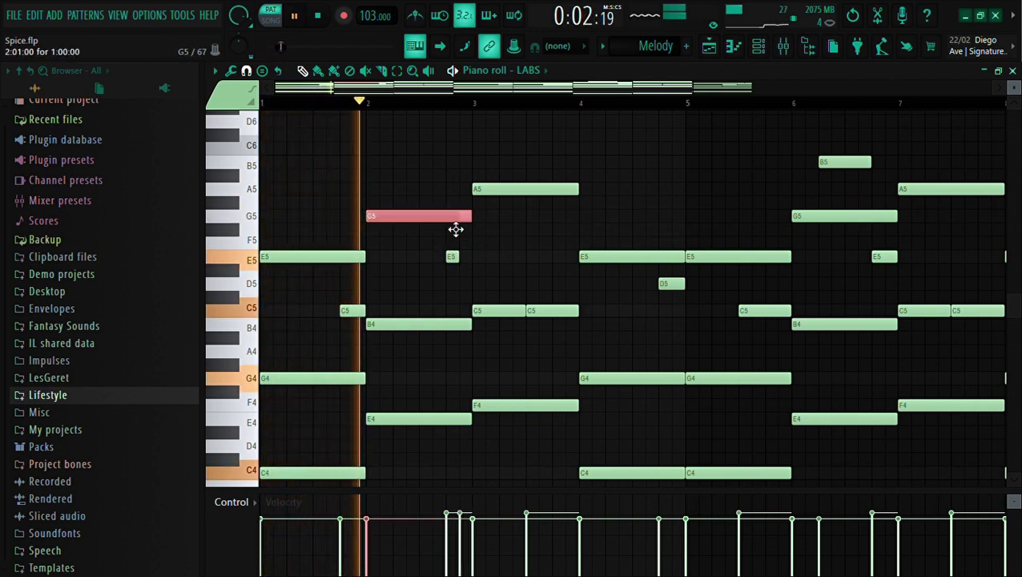
key("ctrl+l")
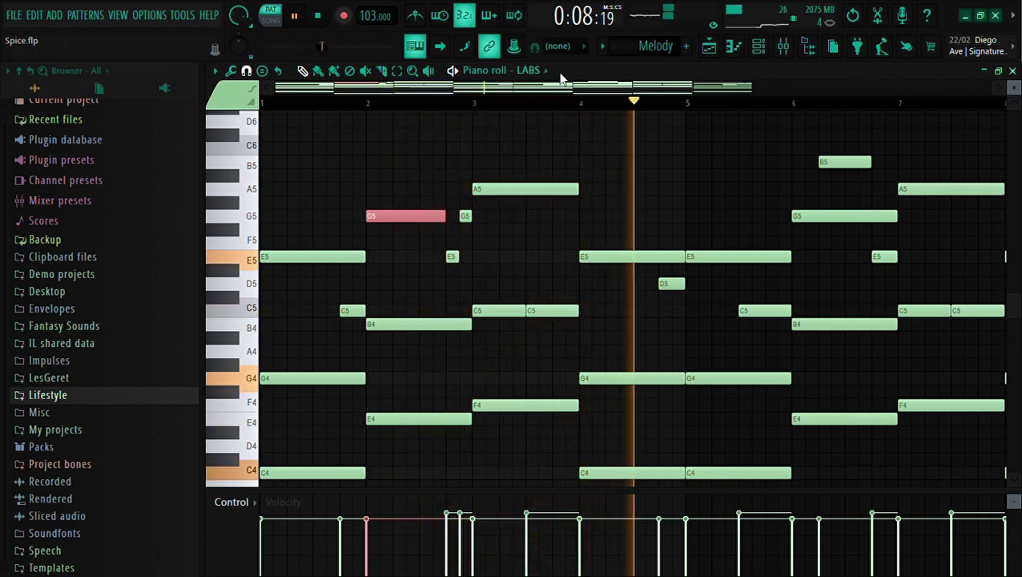
scroll(700, 97, "down", 3)
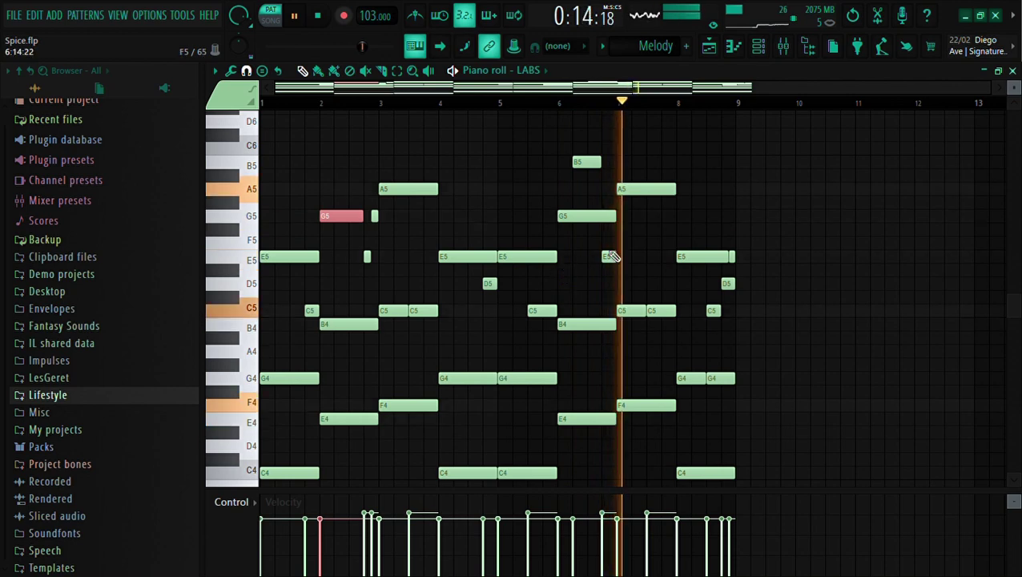
scroll(738, 234, "down", 4)
scroll(743, 237, "up", 2)
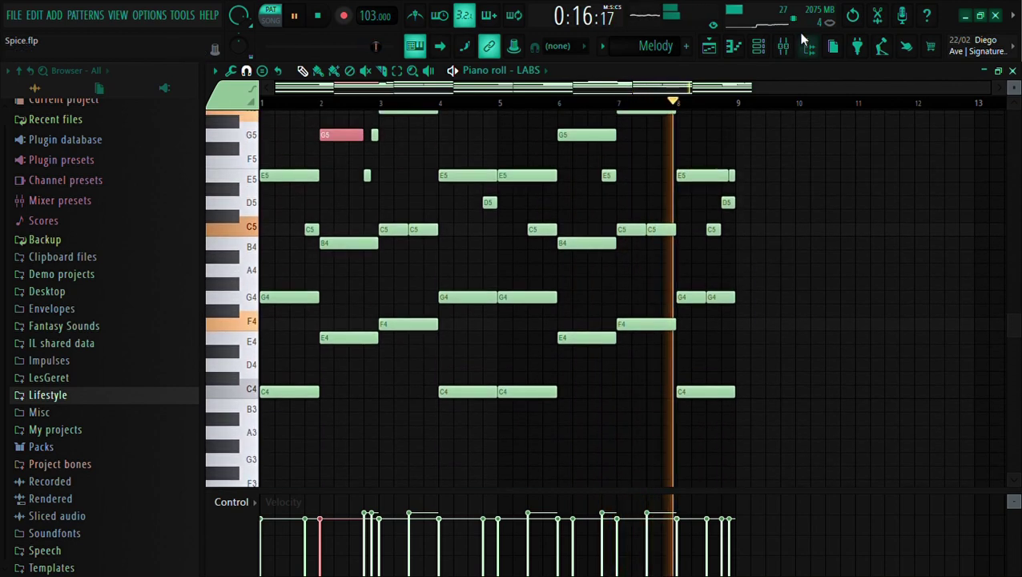
key("space")
Step: Add an Analog Lab V channel and paste the LABS melody notes into it
left_click(759, 47)
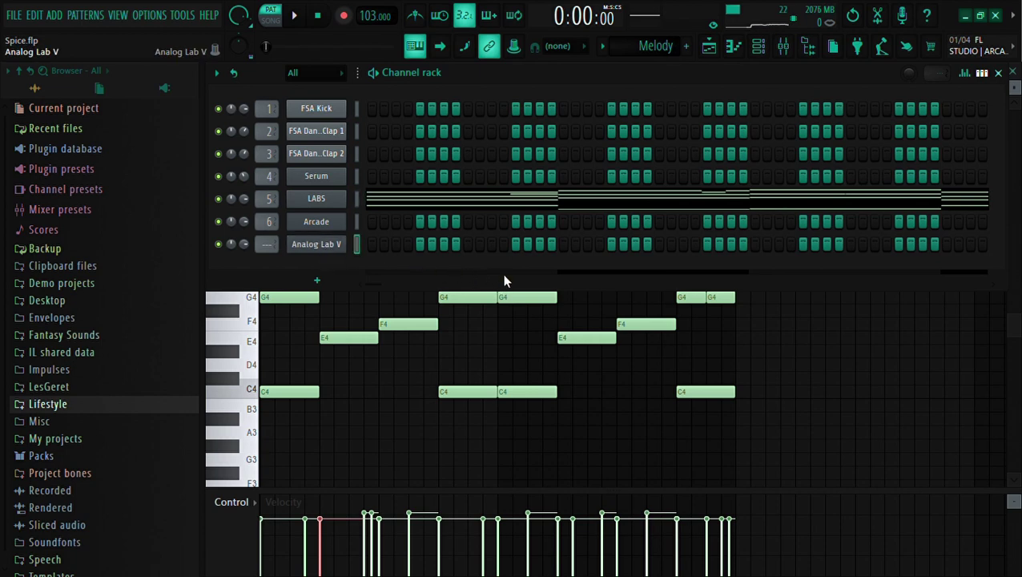
key("ctrl+v")
Step: Load the liked preset Arp - Changes in Analog Lab V and play the pattern with it
left_click(332, 247)
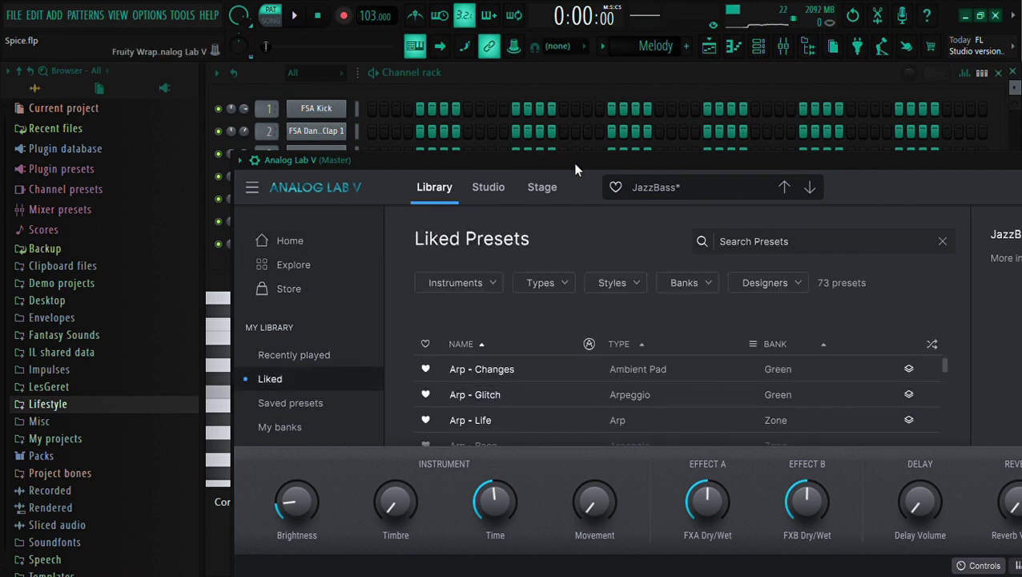
left_click_drag(611, 161, 576, 61)
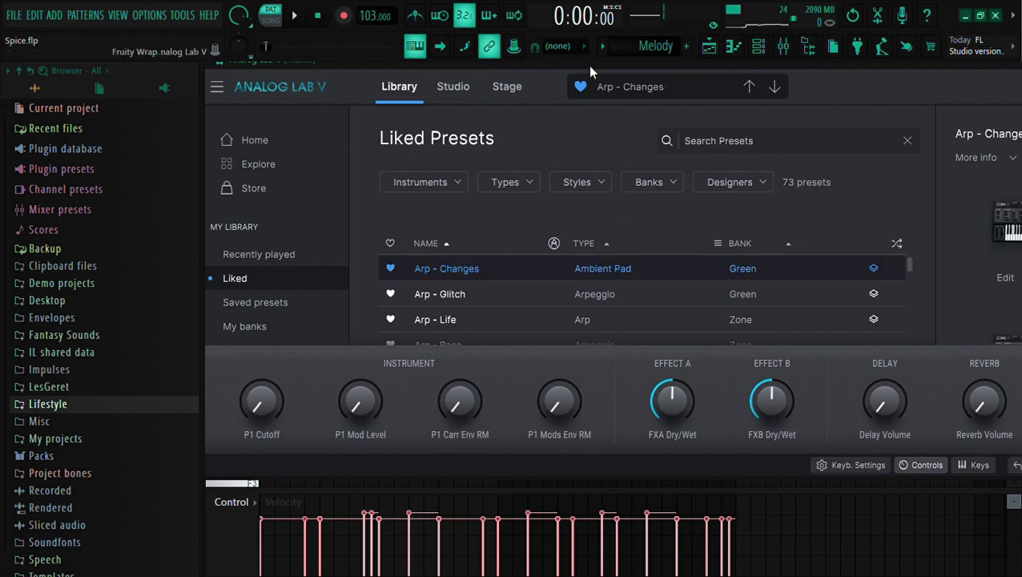
left_click_drag(588, 65, 571, 95)
key("space")
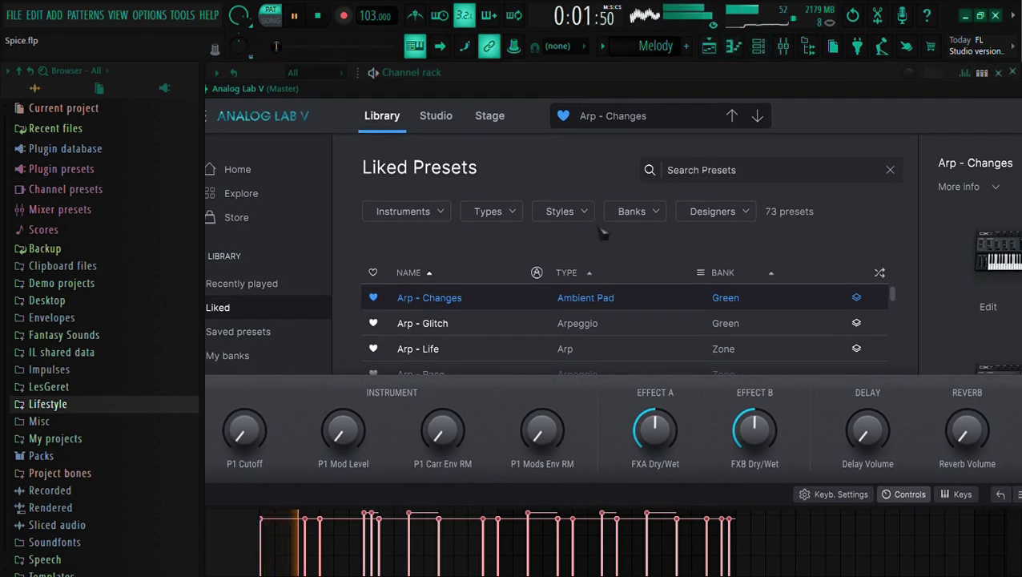
Step: Route the Analog Lab V channel to mixer track 7 and set its channel volume to 16%
left_click(759, 47)
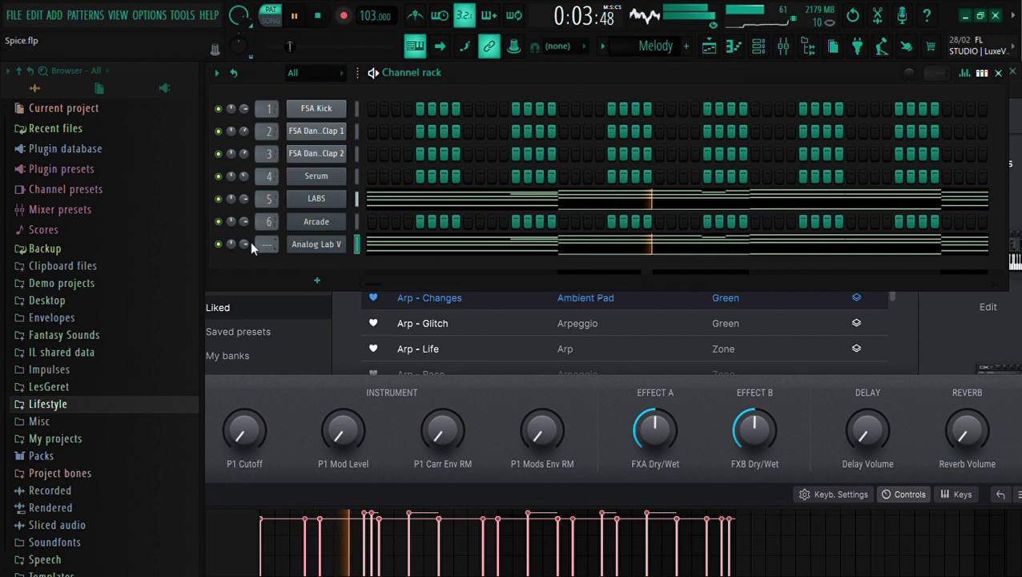
left_click_drag(244, 244, 272, 226)
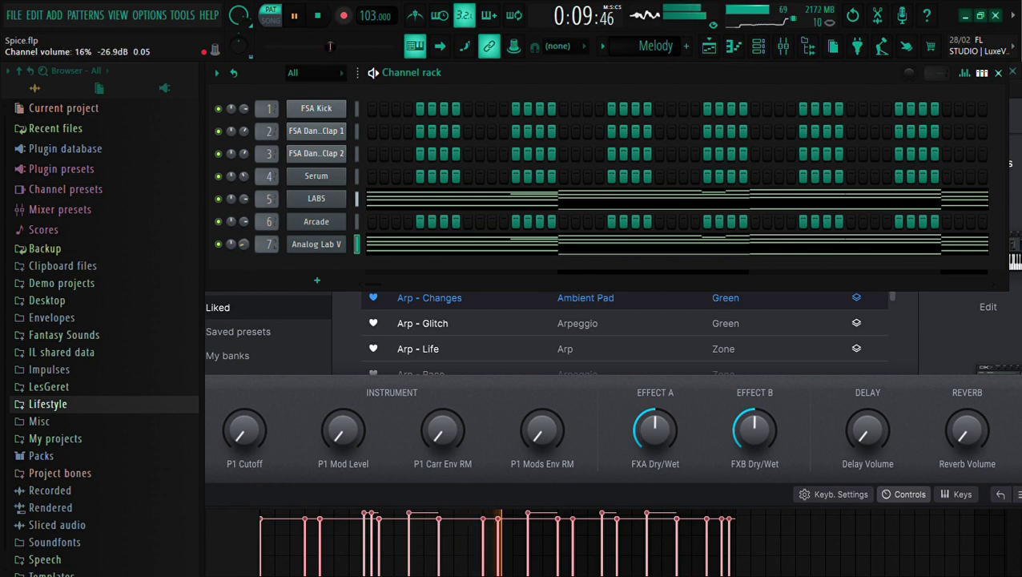
Step: Try the Analog Lab V notes one octave lower in the piano roll, then restore their original pitch
left_click(446, 251)
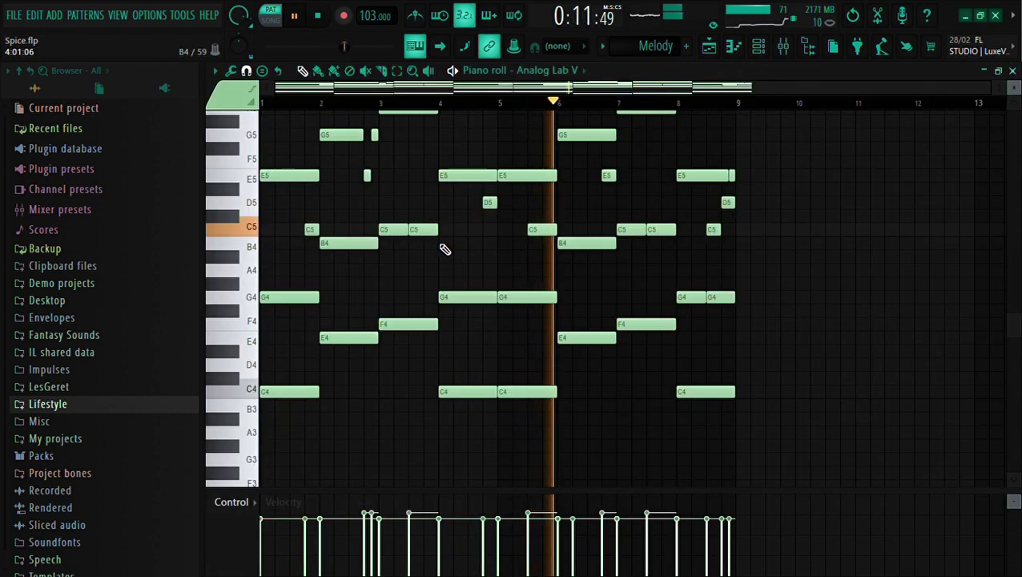
scroll(445, 249, "up", 2)
key("ctrl+Down")
key("ctrl+Down")
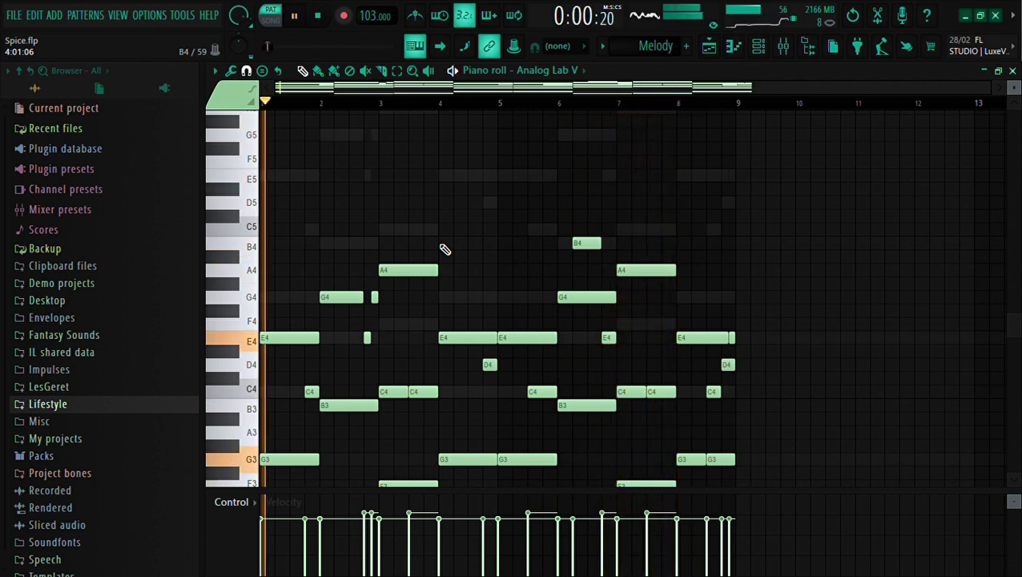
key("ctrl+Up")
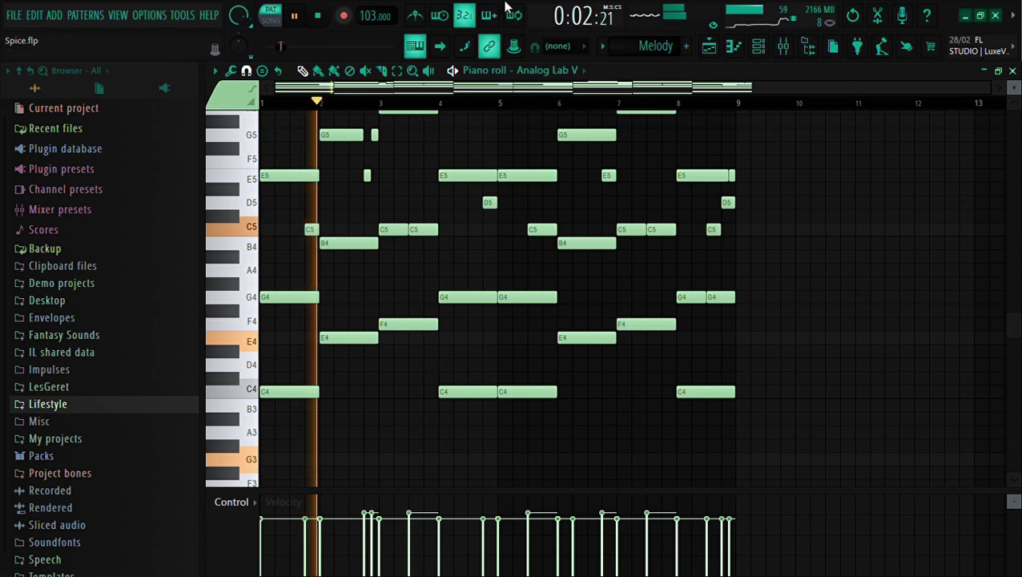
Step: Set the Analog Lab V channel volume to 7% and the Insert 7 mixer fader to 89%
left_click(770, 52)
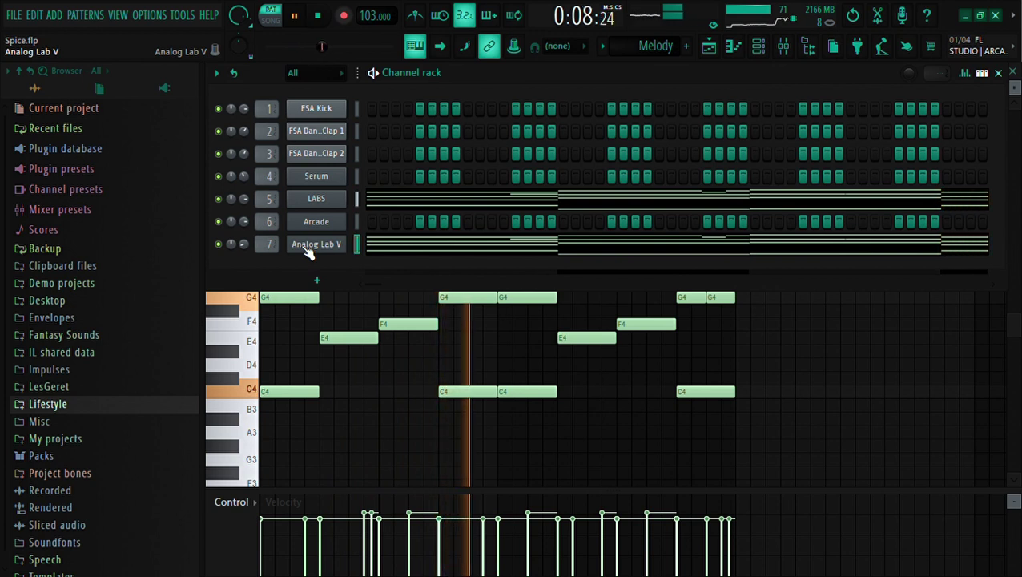
left_click_drag(244, 244, 243, 256)
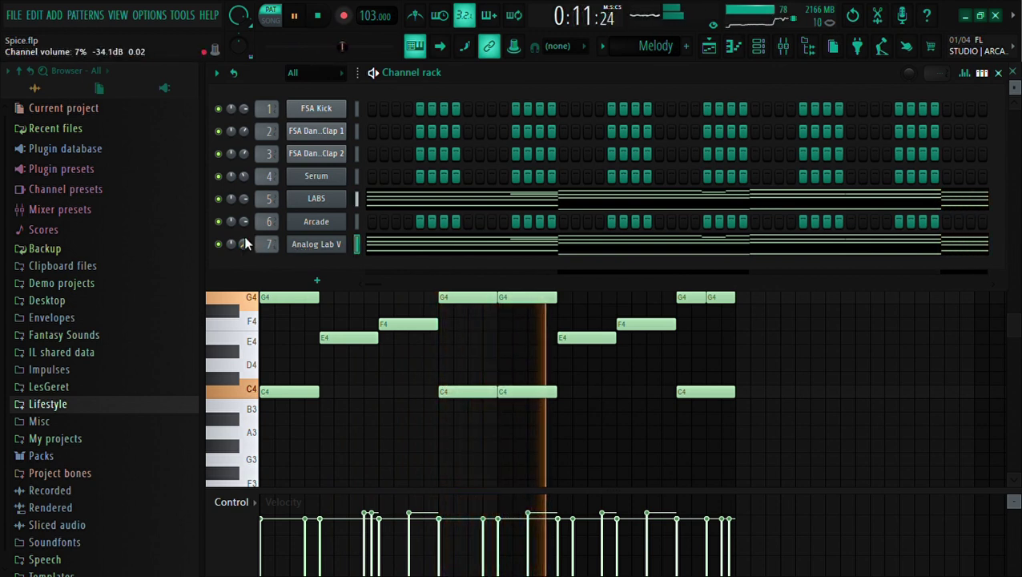
left_click(785, 45)
left_click_drag(505, 263, 509, 277)
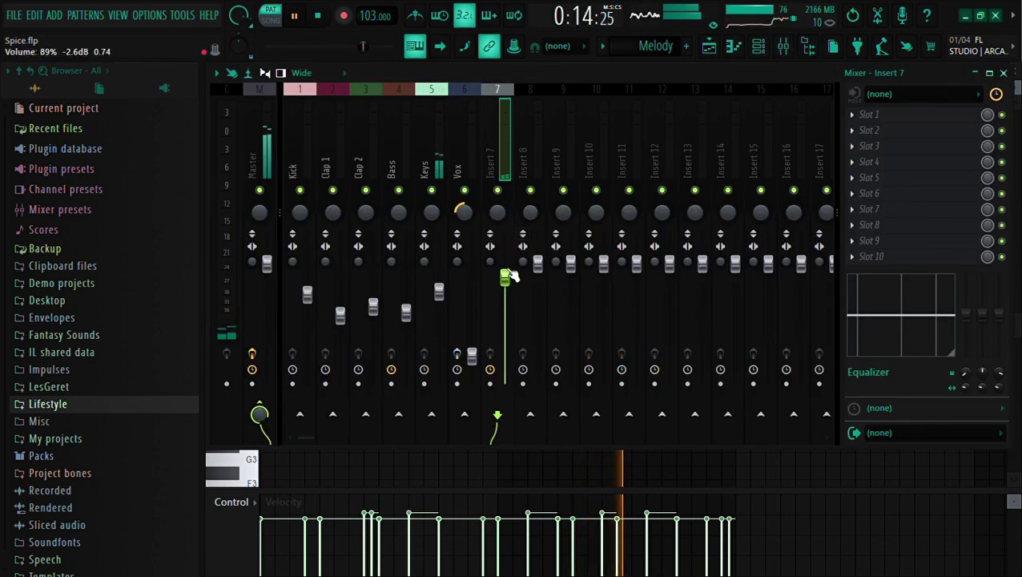
Step: Add an Xpand!2 channel and paste the melody notes into it
left_click(759, 45)
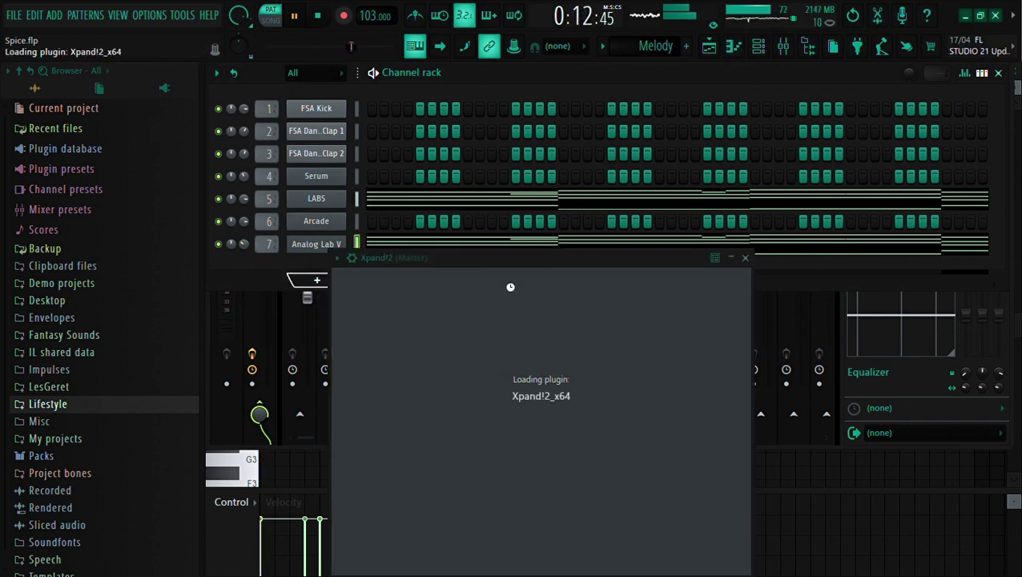
left_click_drag(545, 250, 566, 58)
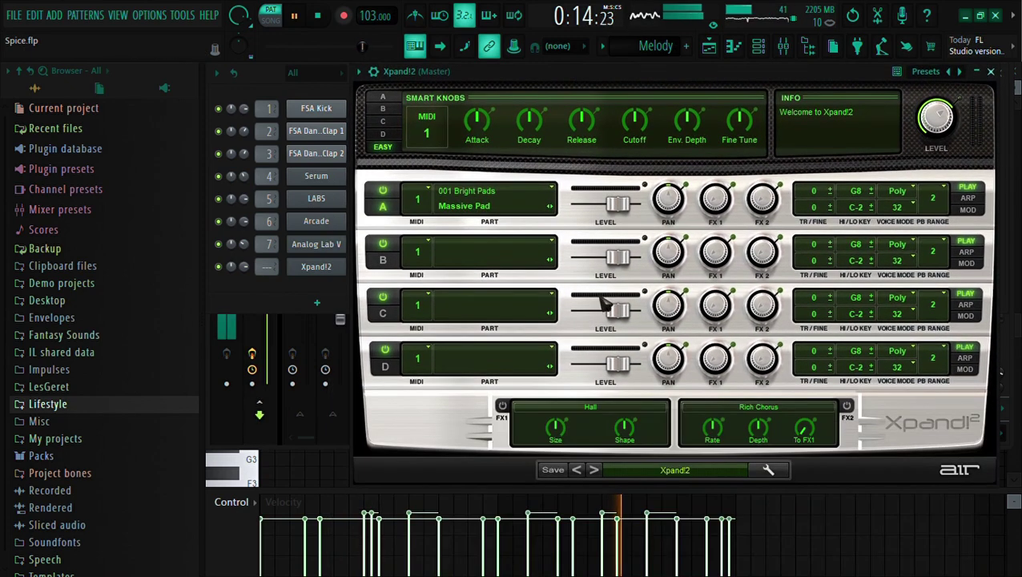
left_click(334, 287)
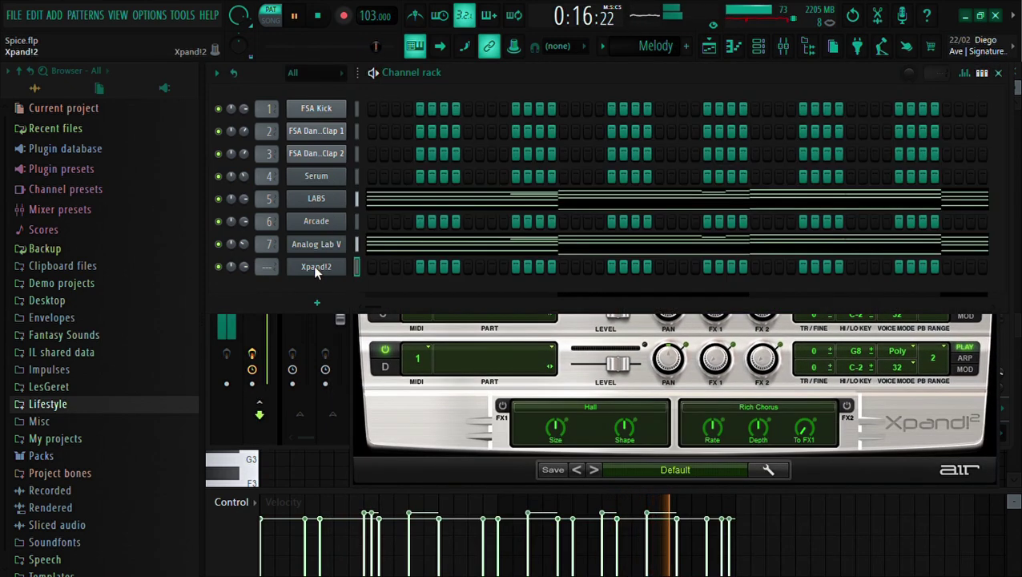
key("ctrl+v")
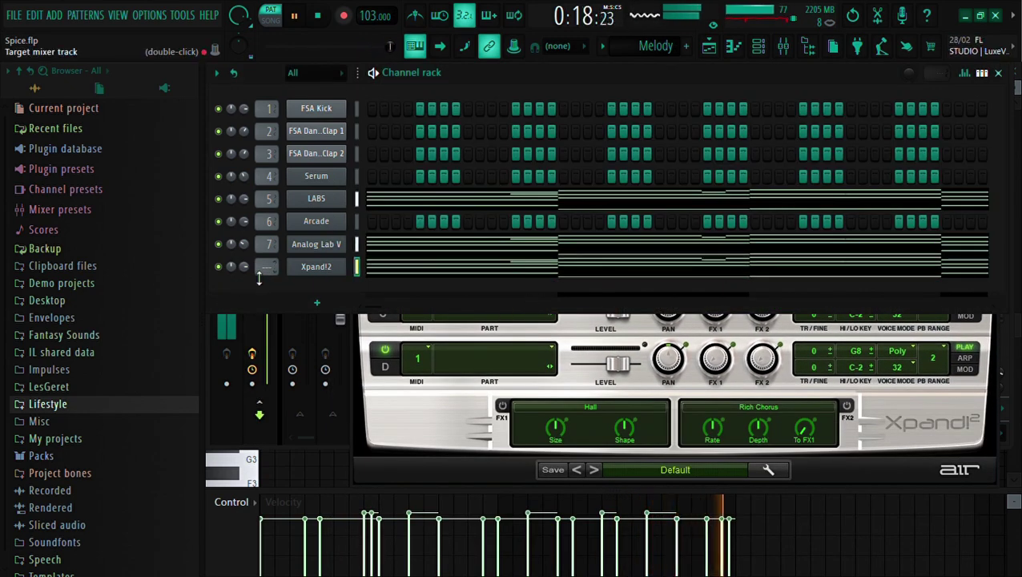
Step: Route the Xpand!2 channel to mixer track 8 and load ShaperBox2 on that insert
left_click_drag(244, 267, 268, 231)
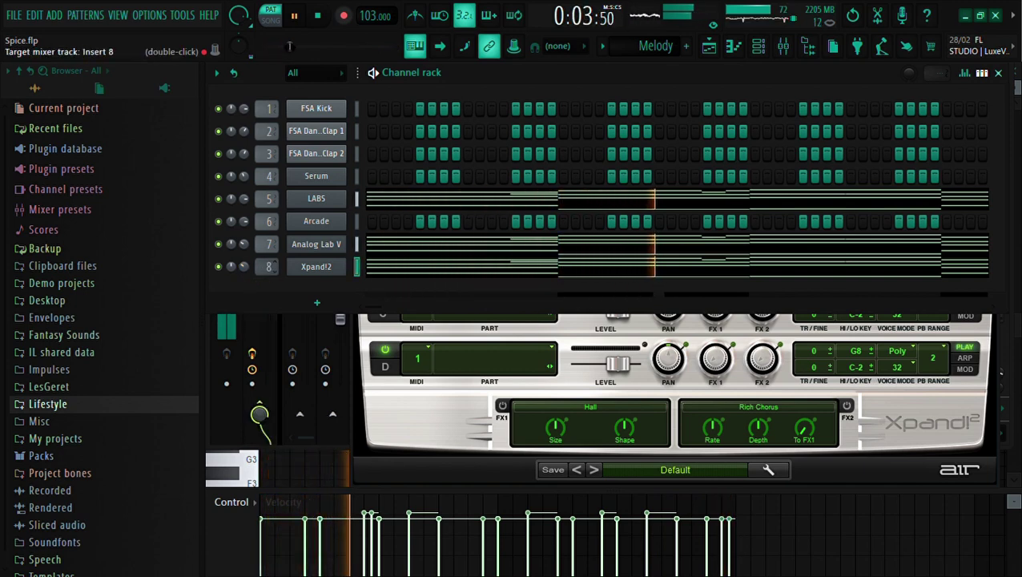
left_click(783, 46)
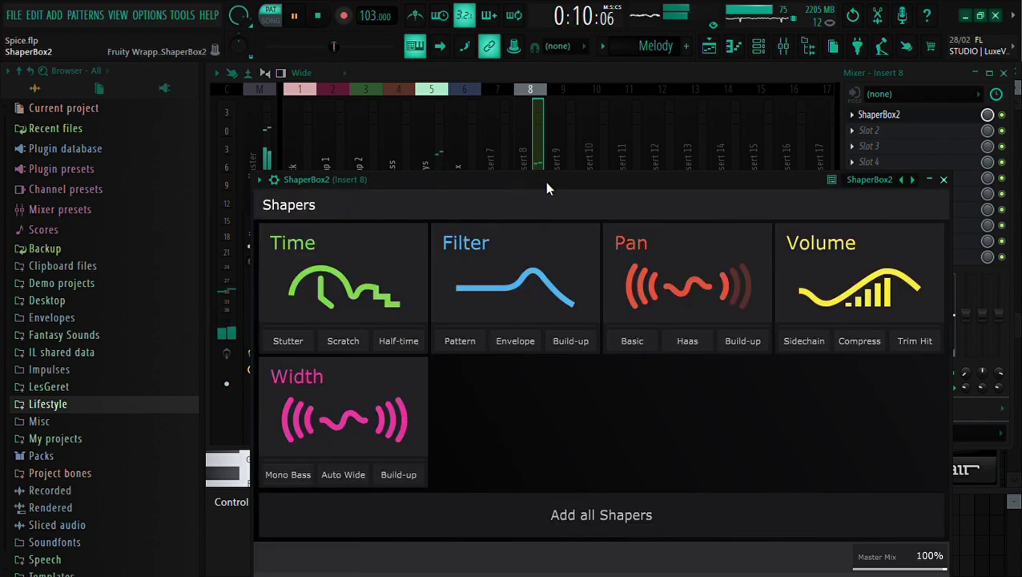
left_click_drag(547, 188, 551, 50)
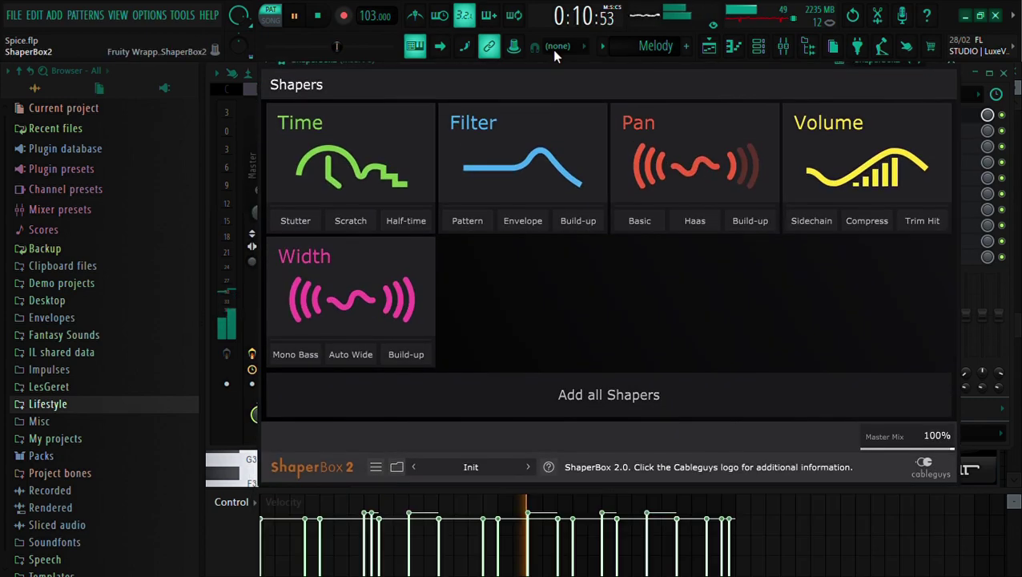
Step: Add the Volume shaper in ShaperBox2 and apply the smooth Sidechain curve that reaches full volume at 2/4
left_click(853, 164)
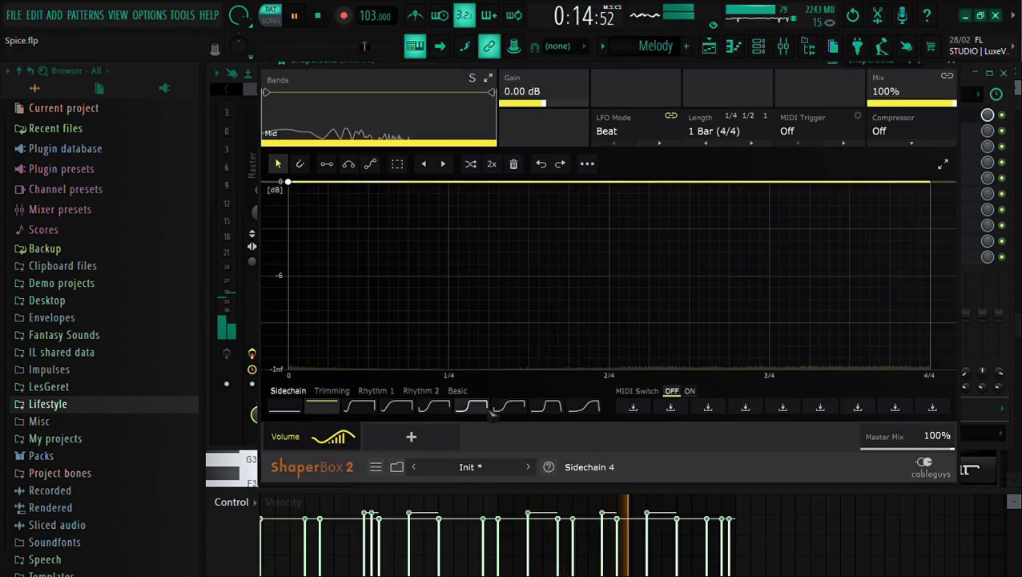
left_click(451, 410)
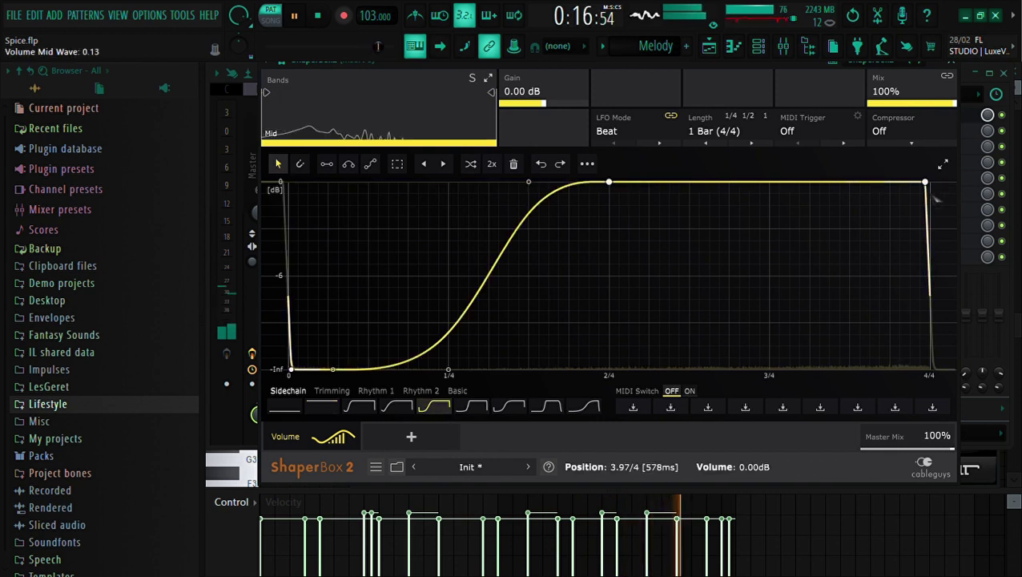
Step: Reshape the second half of the volume curve into a rounded fade from full volume at 2/4 to silence at 4/4
left_click_drag(925, 182, 615, 193)
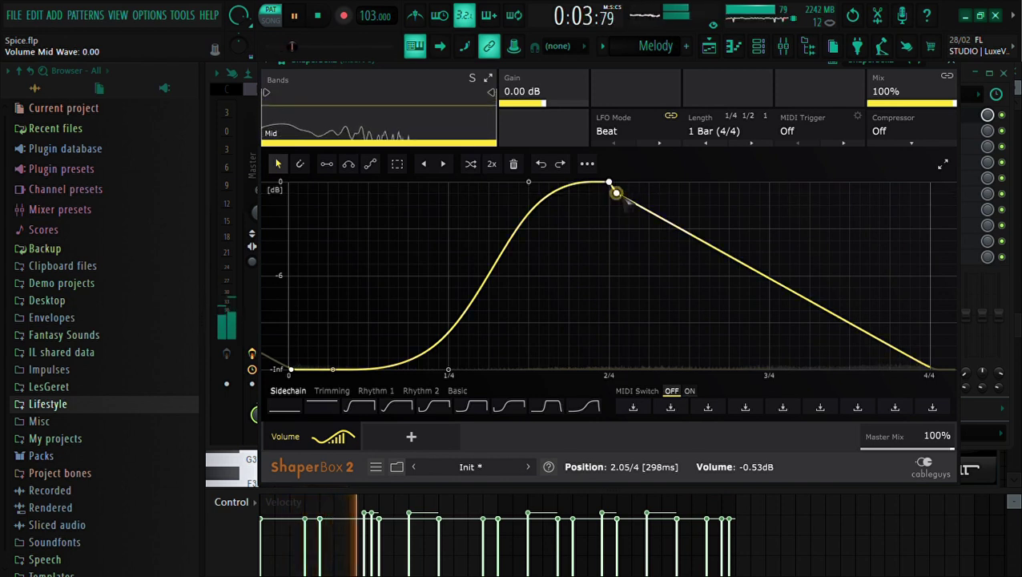
left_click_drag(615, 193, 767, 199)
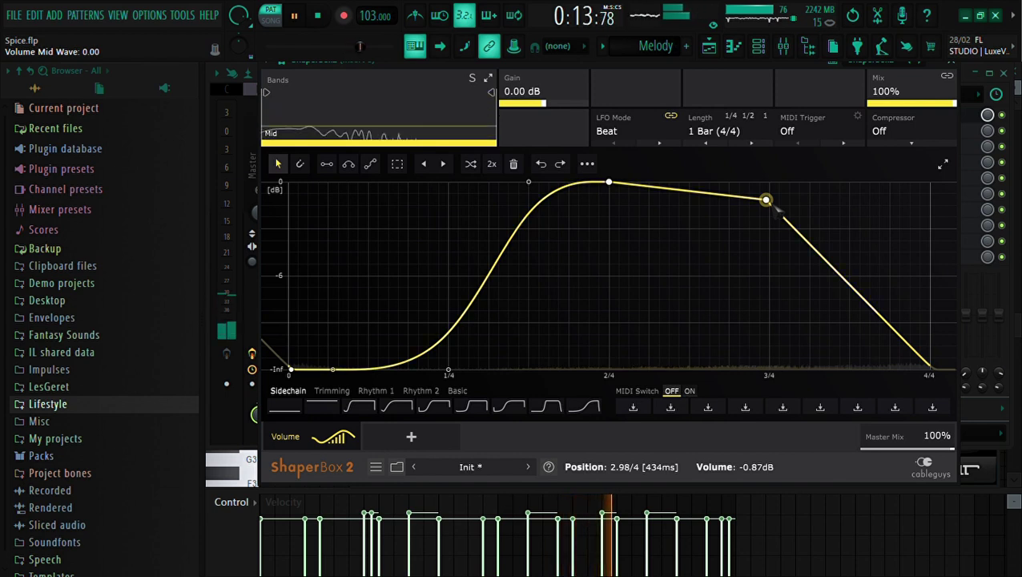
mouse_move(767, 199)
left_mouse_down()
mouse_move(725, 199)
mouse_move(771, 197)
left_mouse_up()
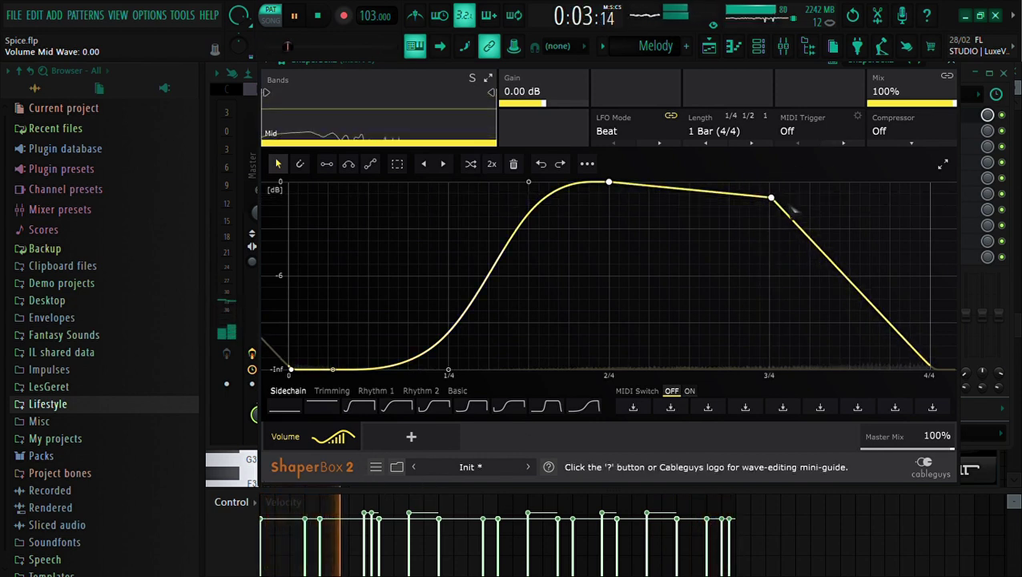
left_click_drag(771, 197, 742, 261)
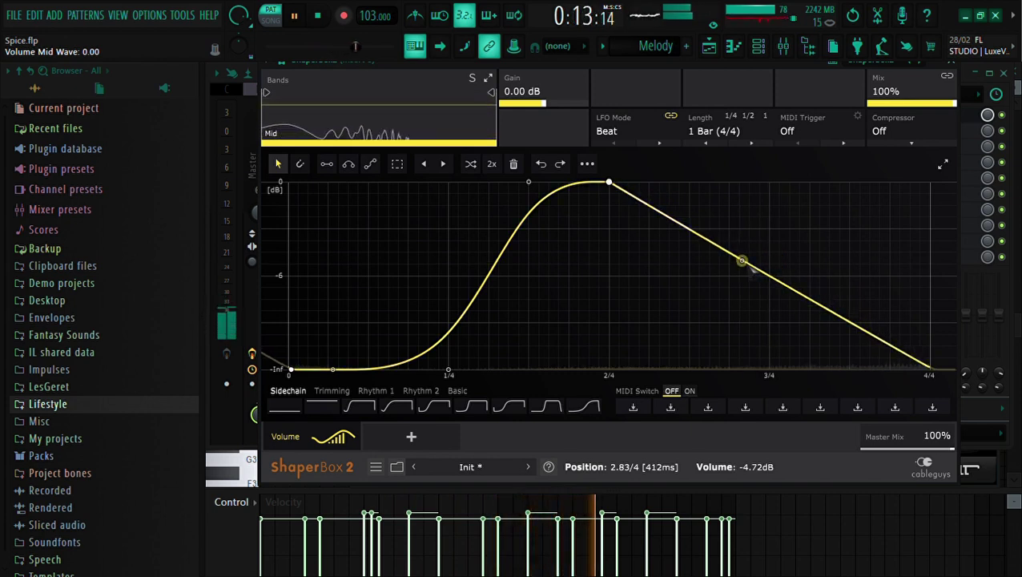
left_click_drag(742, 261, 753, 223)
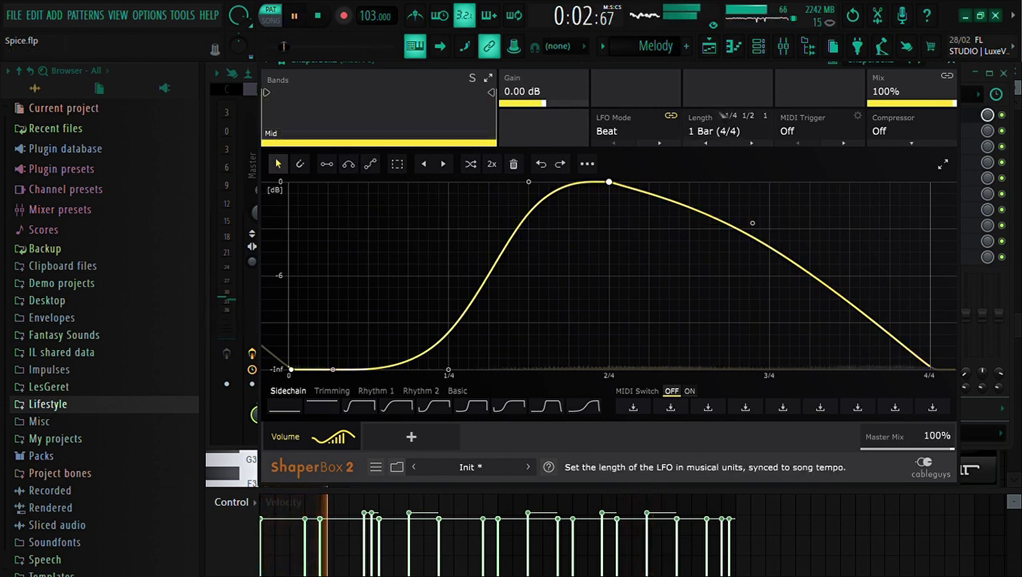
Step: Close ShaperBox2 and add Fruity parametric EQ 2 in the second effect slot of Insert 8
left_click_drag(696, 63, 634, 100)
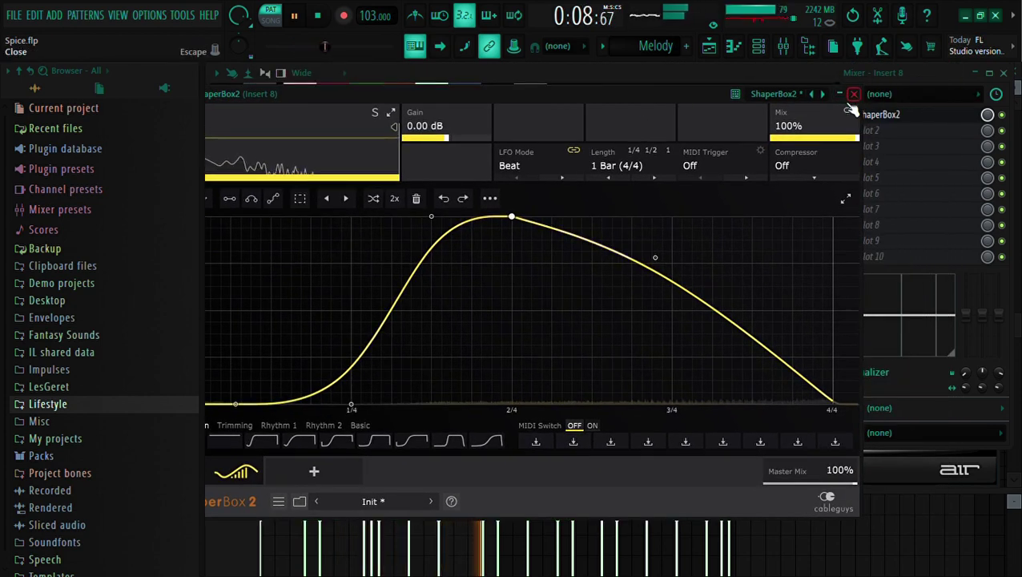
left_click(876, 117)
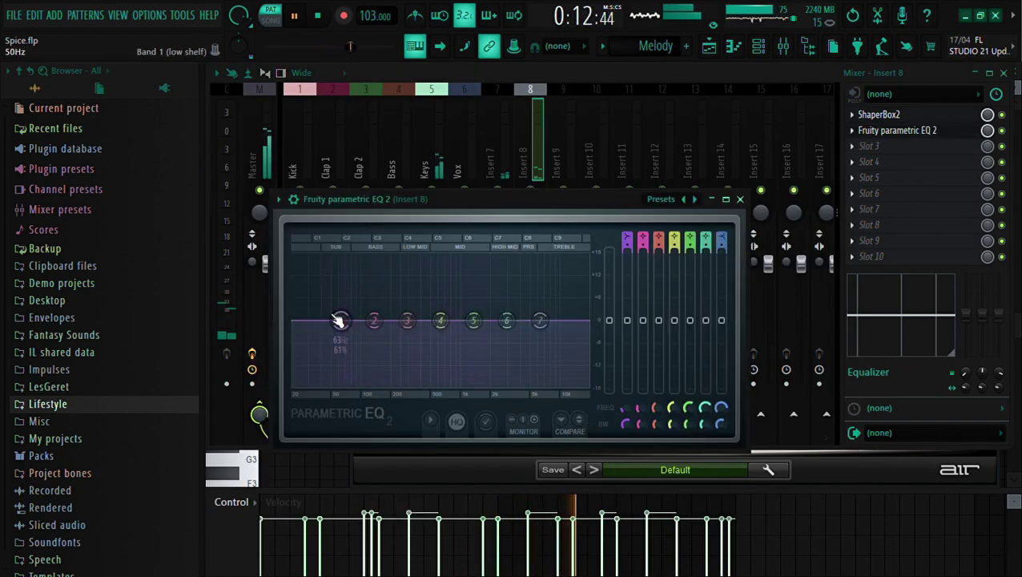
Step: Pull EQ band 1 just below 100 Hz and band 7 just above 5 kHz down to minimum gain, then close the EQ
left_click_drag(337, 320, 346, 384)
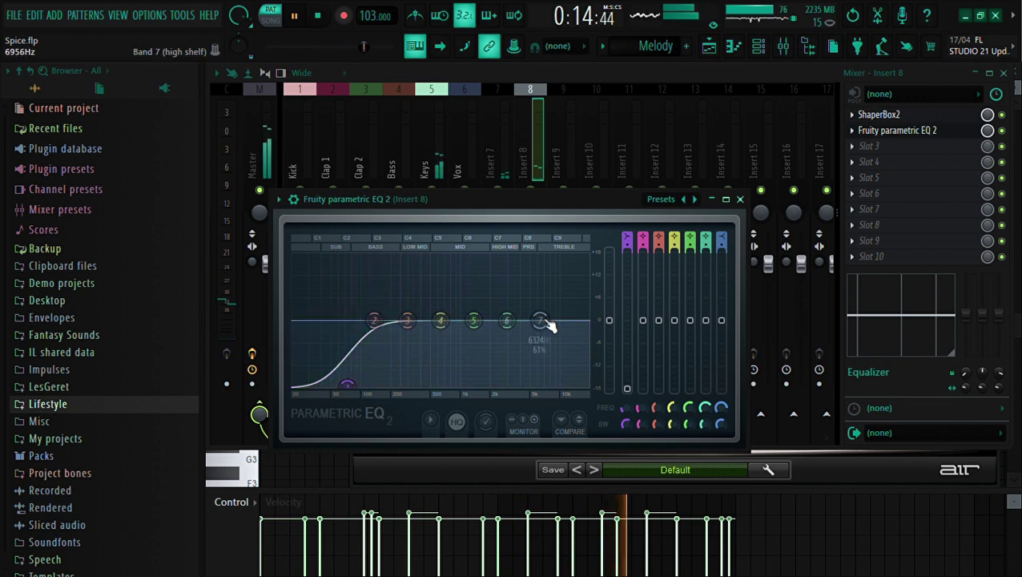
left_click_drag(608, 321, 609, 341)
left_click_drag(540, 321, 535, 386)
left_click_drag(348, 386, 353, 387)
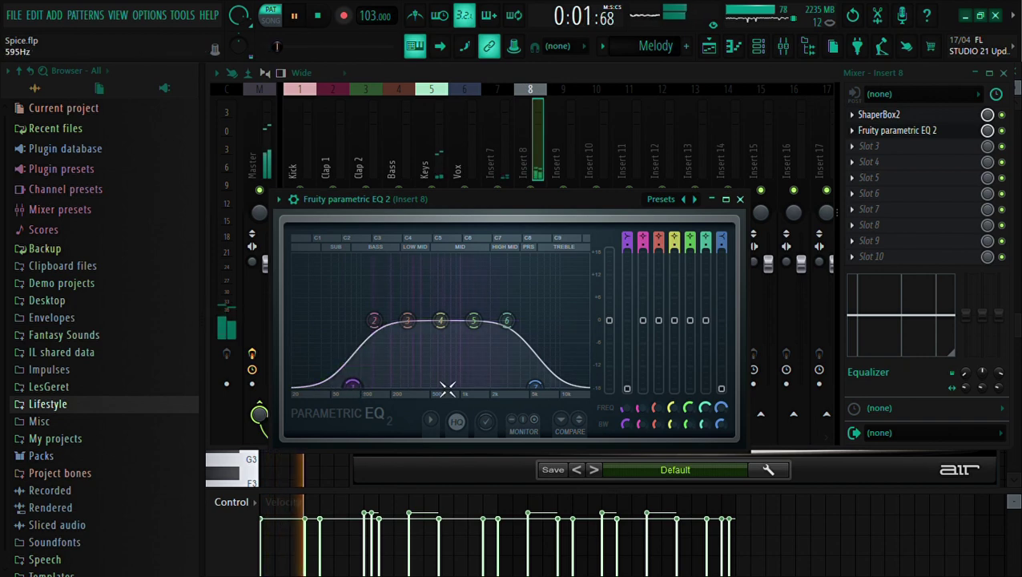
left_click_drag(535, 386, 543, 386)
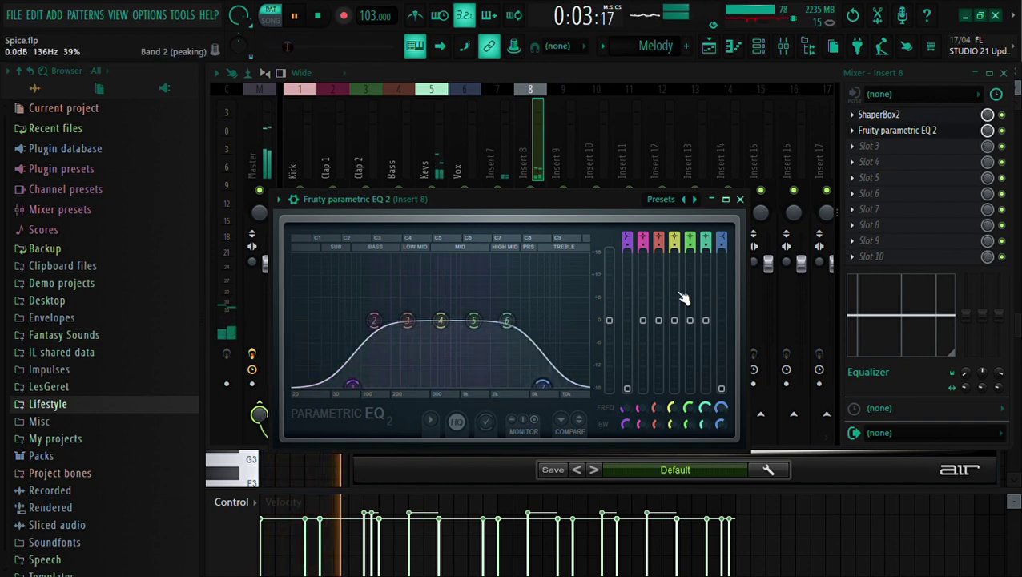
left_click(740, 199)
Step: Open the Arcade instrument from the channel rack and audition its vocal samples on D5, E5, G5 and A5
left_click(760, 45)
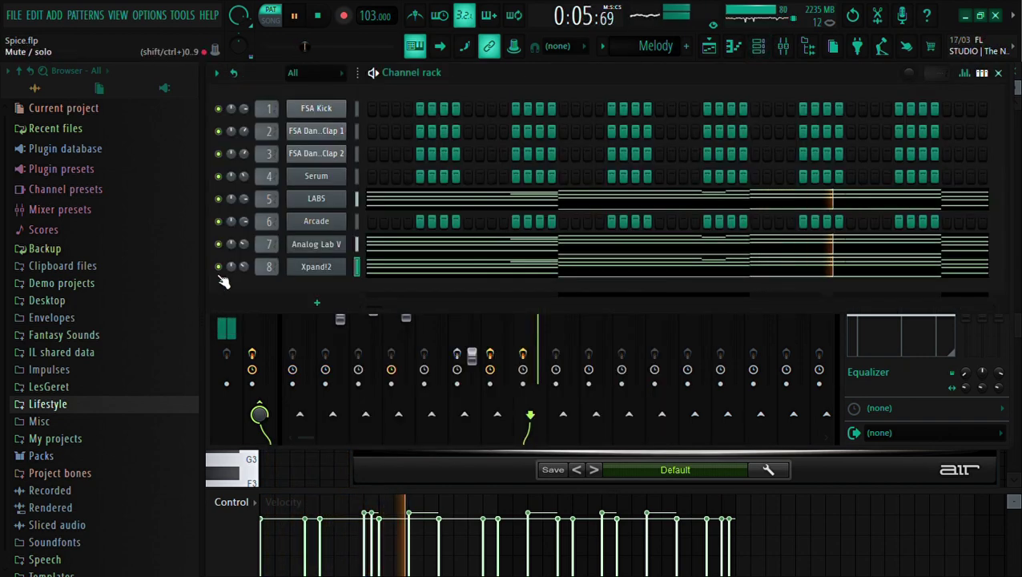
mouse_move(231, 266)
left_mouse_down()
mouse_move(231, 288)
mouse_move(245, 267)
left_mouse_up()
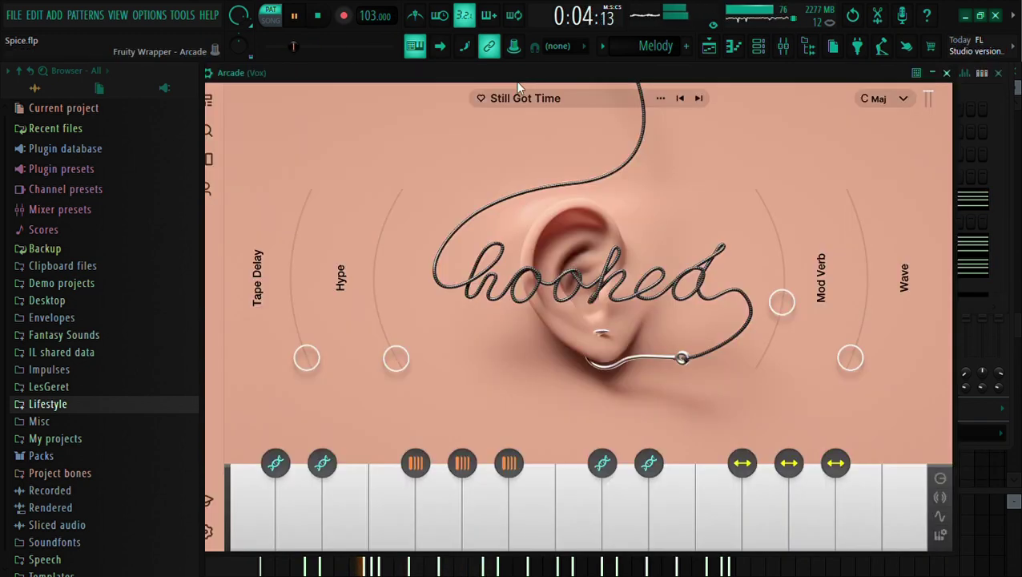
key("w")
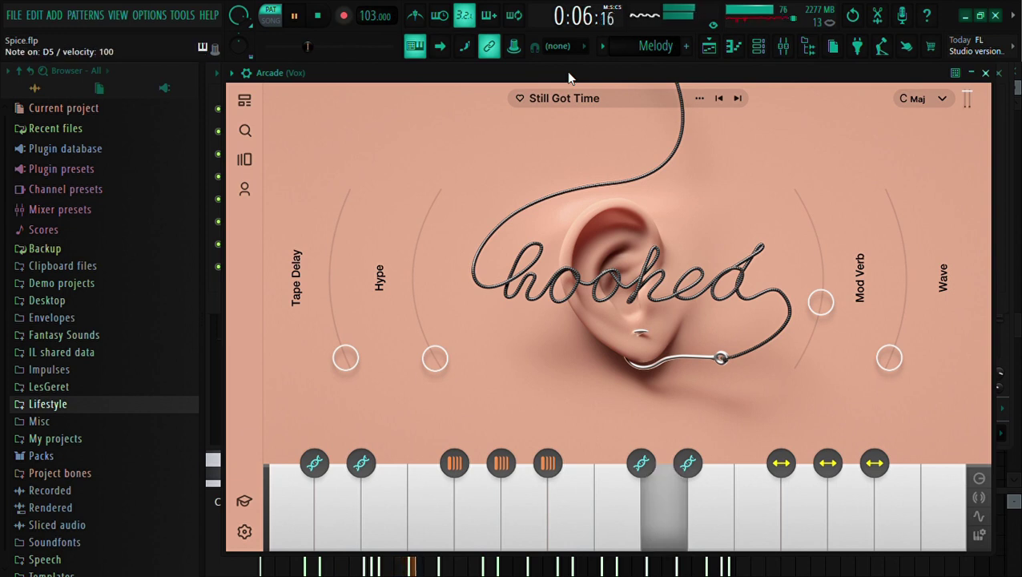
key("e")
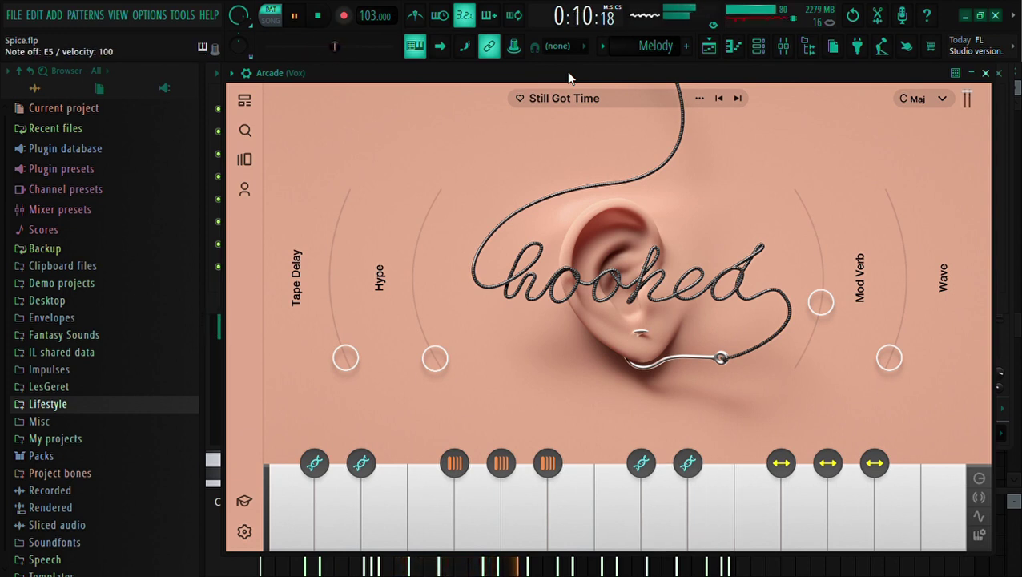
key("t")
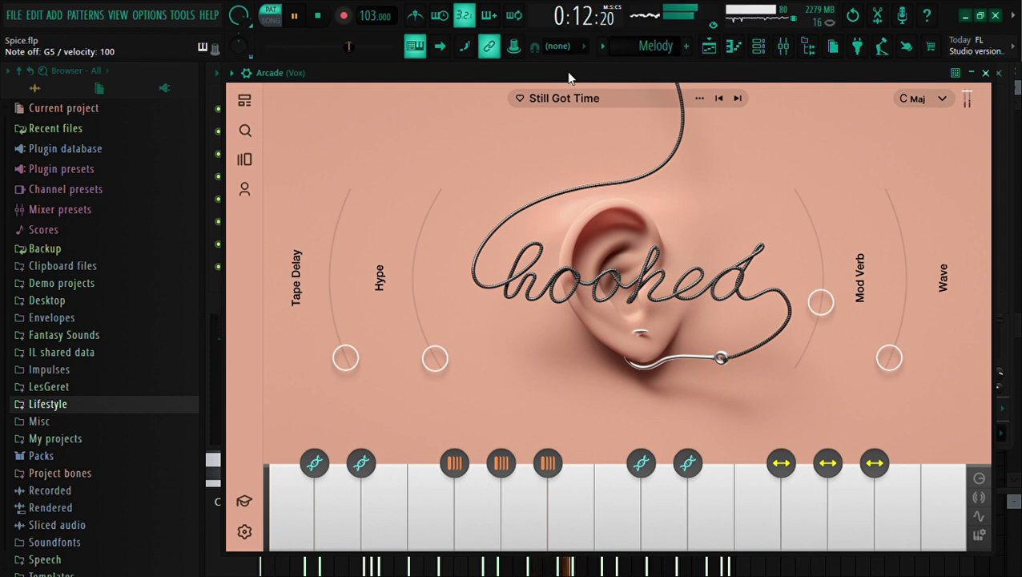
key("y")
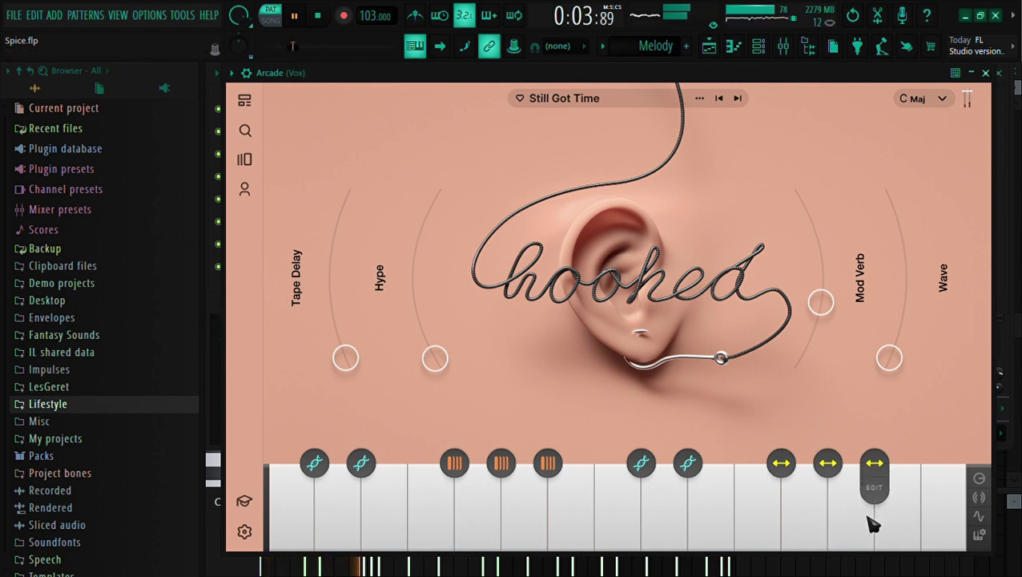
Step: Open the Calm Vocal There For You sample in Arcade and move its playback start to where the vocal begins
left_click(838, 524)
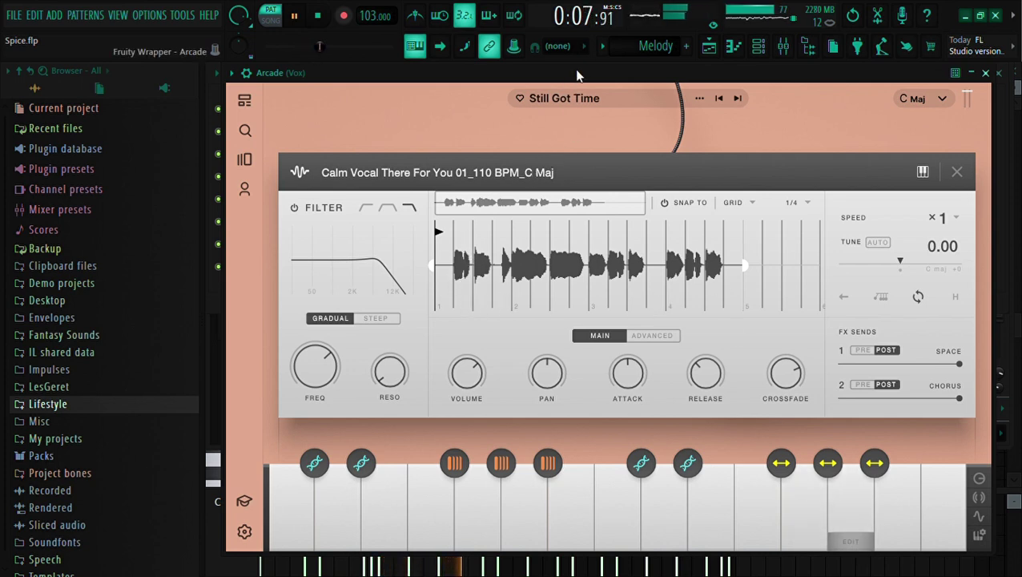
left_click_drag(577, 70, 573, 70)
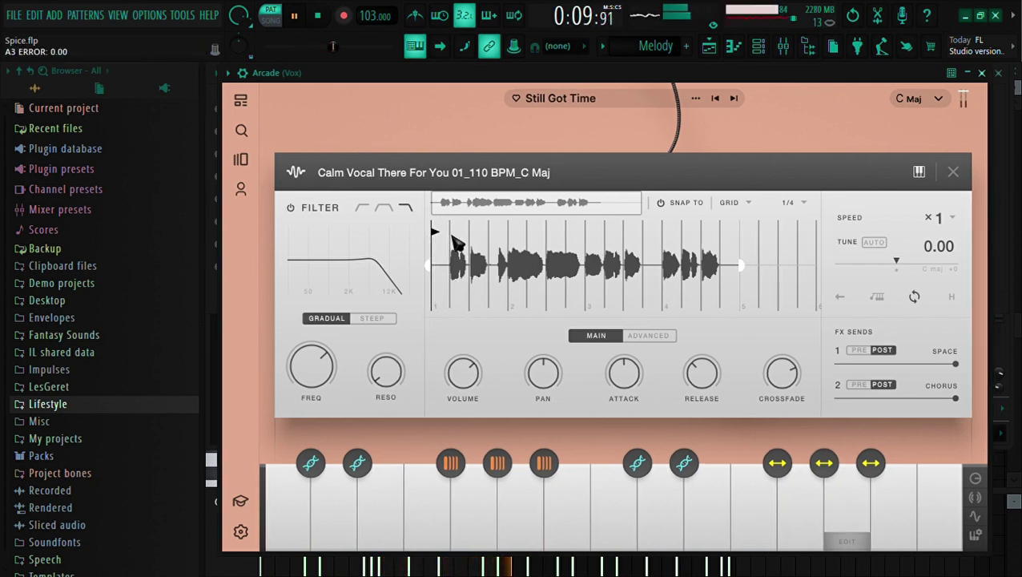
left_click_drag(706, 82, 702, 84)
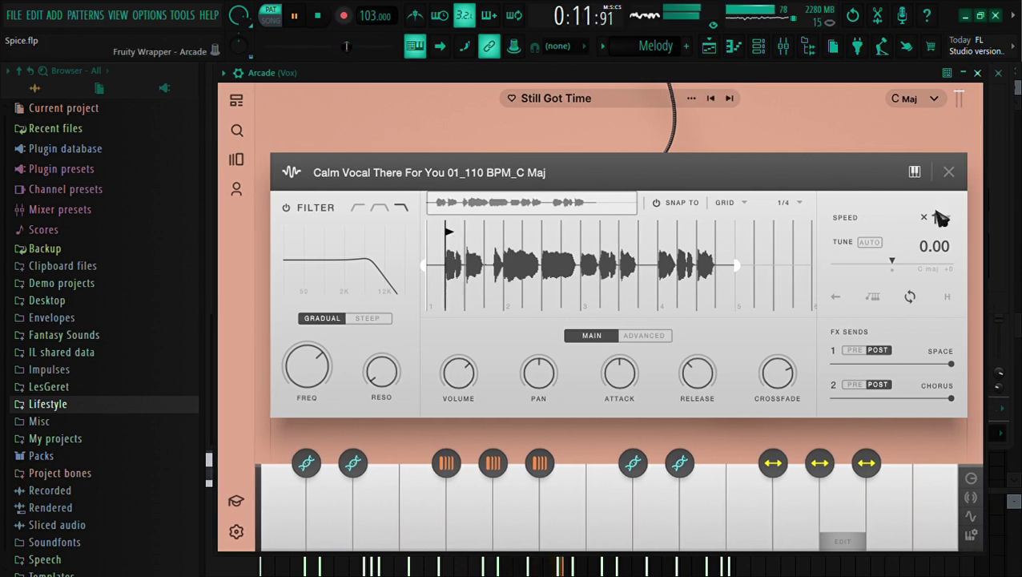
Step: Close the sample editor, record a long A5 vocal note on the Arcade channel and view it in the channel rack
left_click(949, 172)
mouse_move(483, 72)
left_mouse_down()
mouse_move(498, 70)
mouse_move(494, 90)
mouse_move(476, 80)
left_mouse_up()
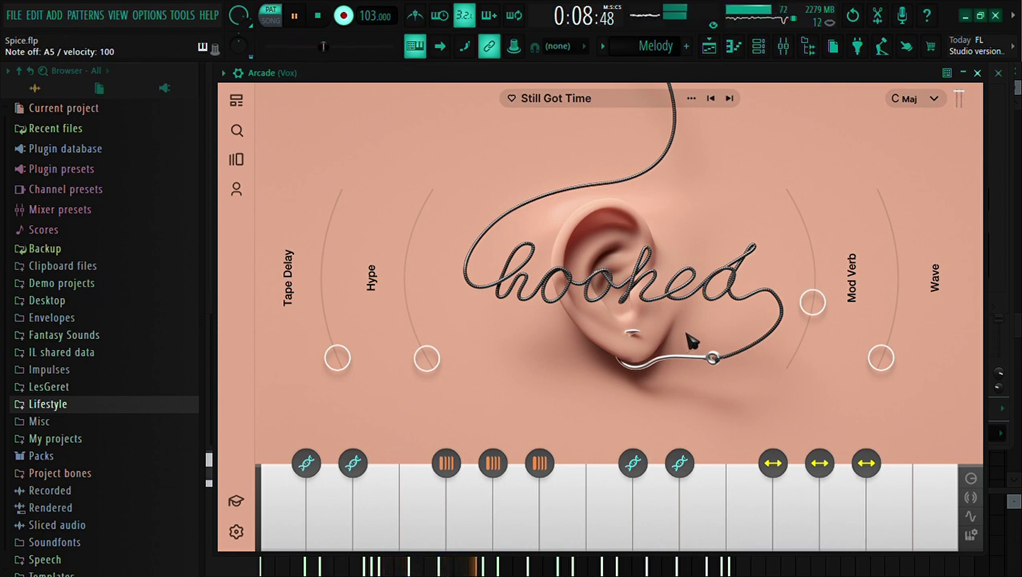
left_click(758, 46)
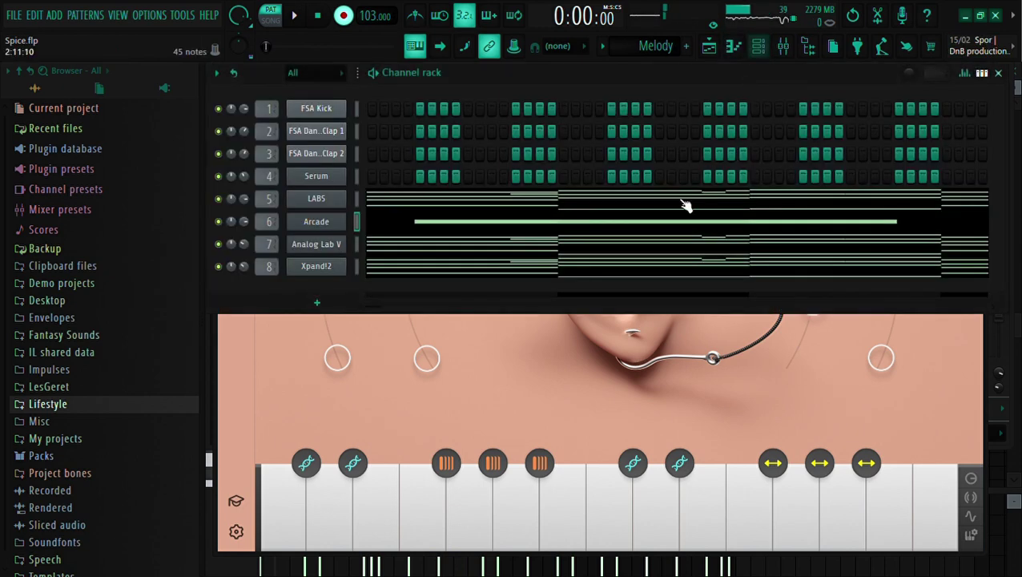
left_click(413, 244)
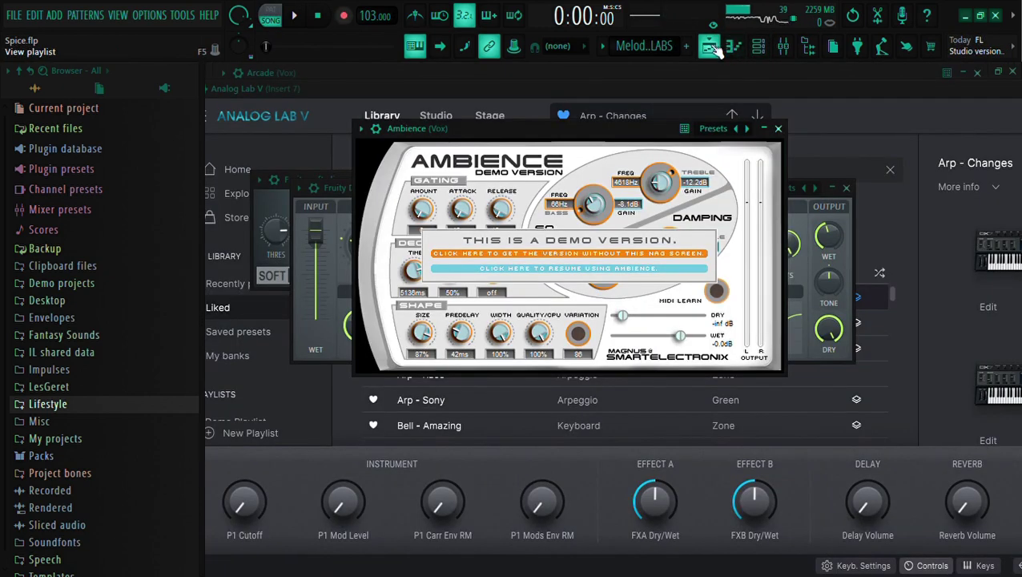
Step: Consolidate the soloed Melody - Analog Lab V clip to audio in the playlist and play it back
left_click(712, 48)
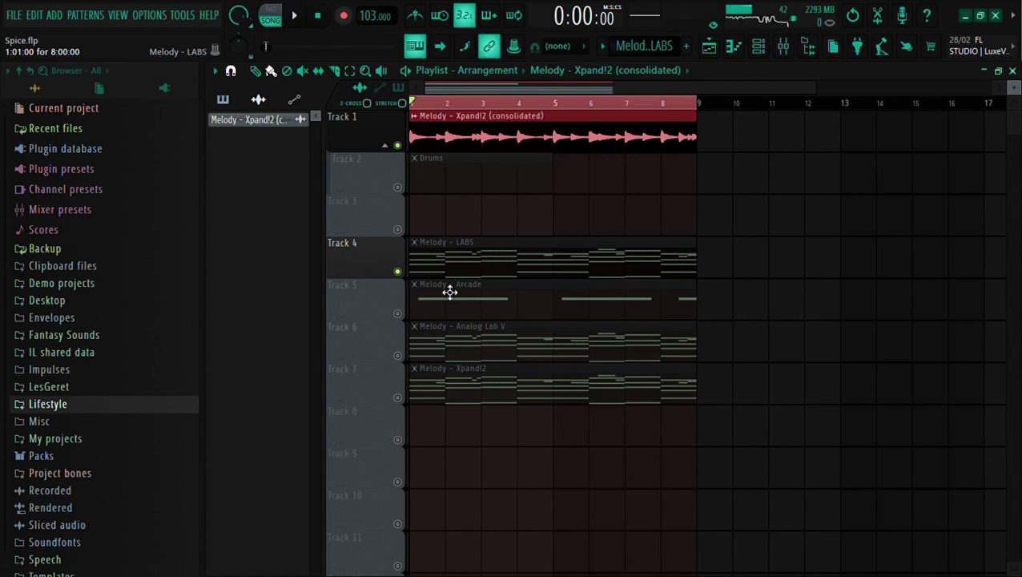
right_click(398, 314)
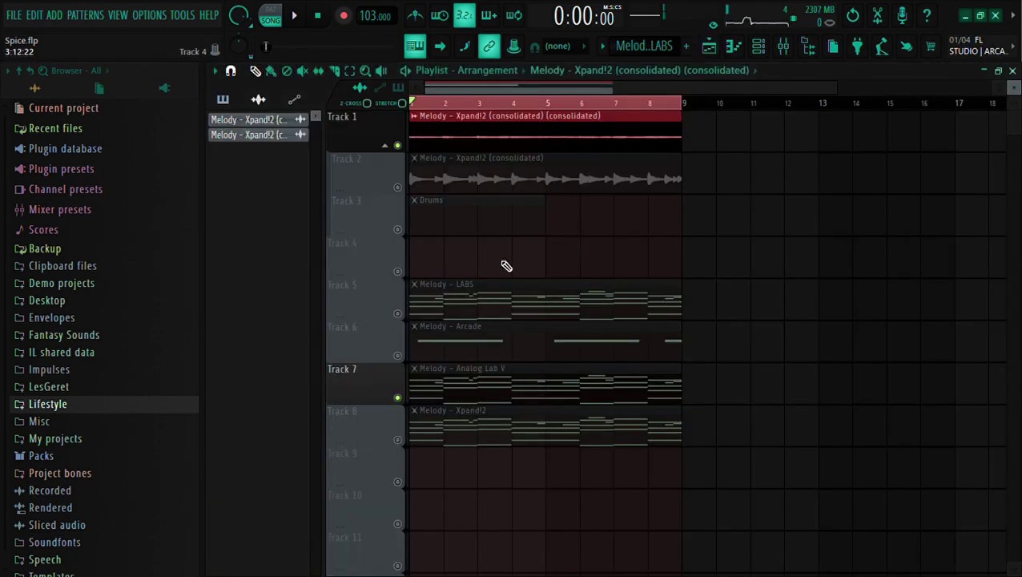
key("space")
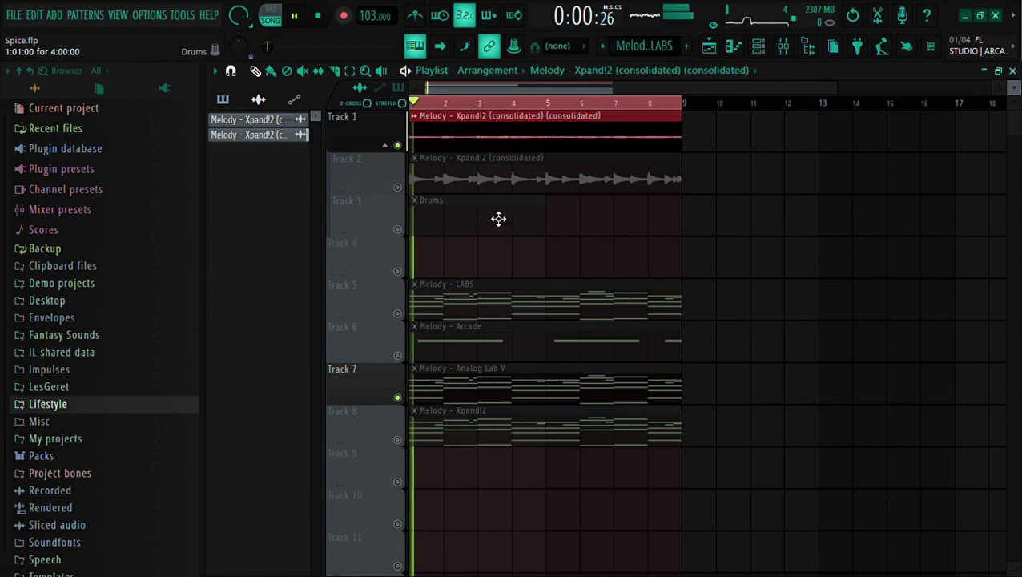
Step: Switch on Track 2 and unmute the consolidated audio clips on Tracks 1 and 2 during playback
left_click(397, 189)
key("space")
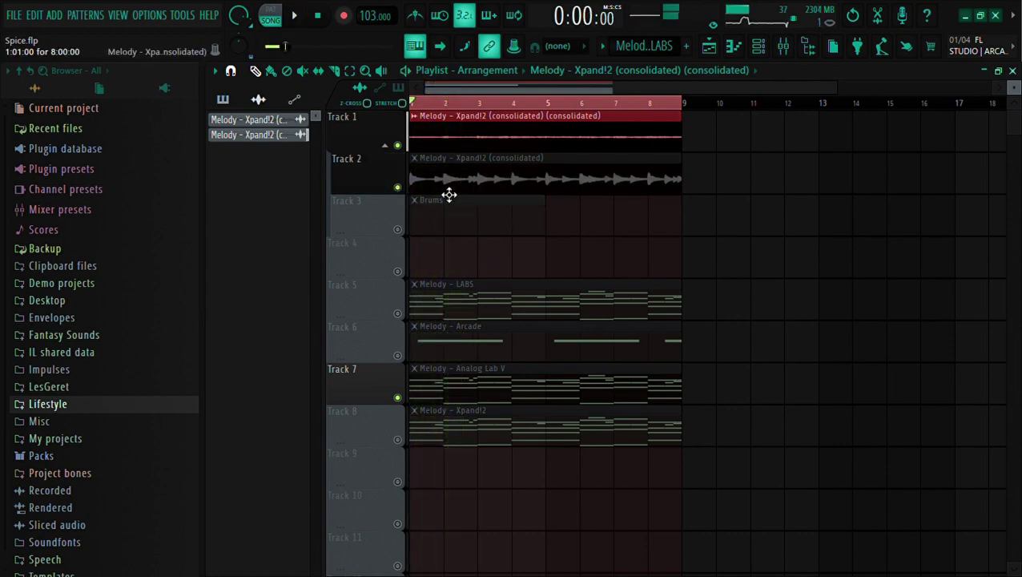
key("space")
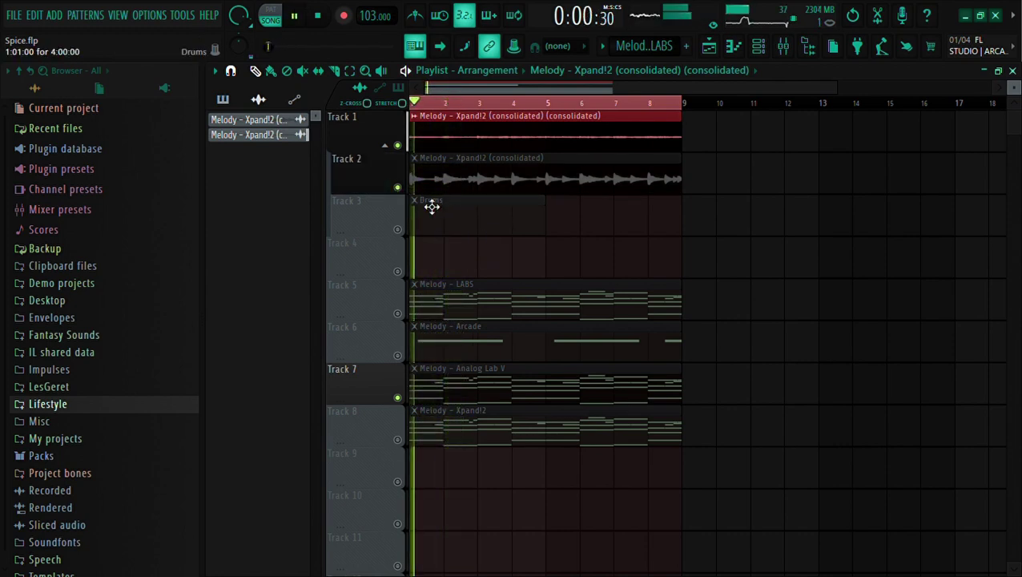
left_click(307, 72)
left_click(468, 176)
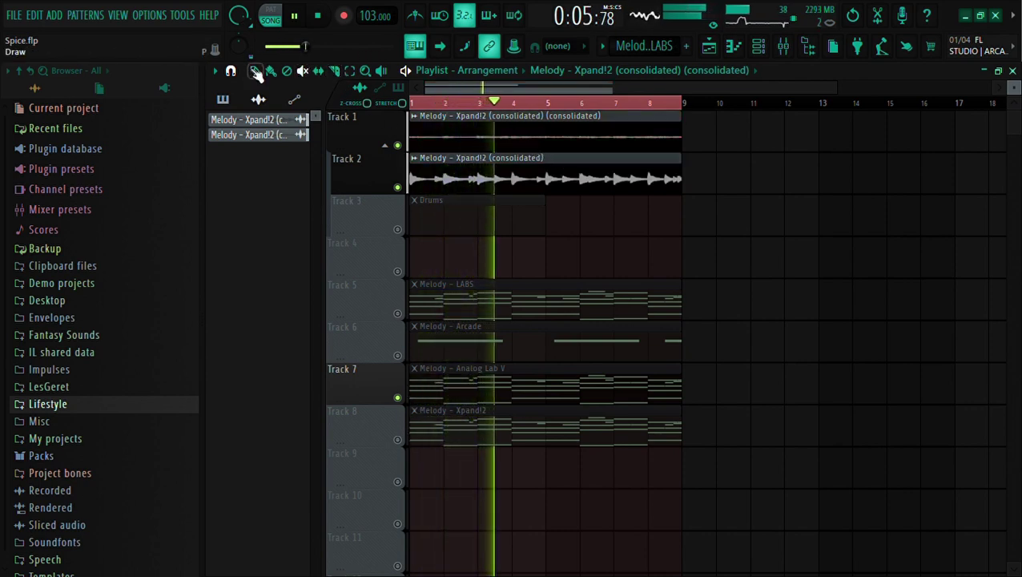
Step: Delete the Melody - Analog Lab V and Melody - LABS pattern clips from the playlist and stop playback
right_click(591, 385)
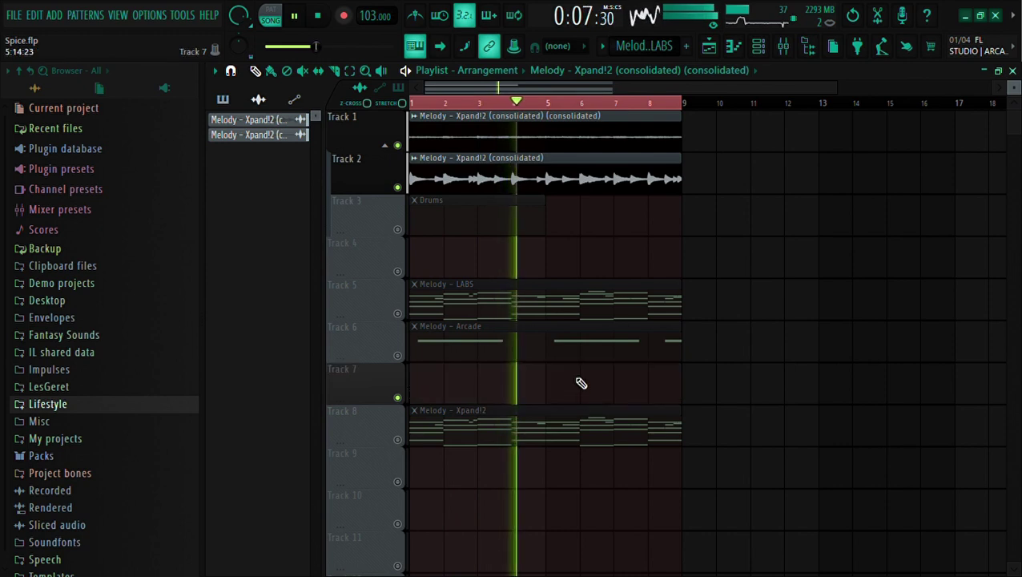
right_click(537, 313)
key("space")
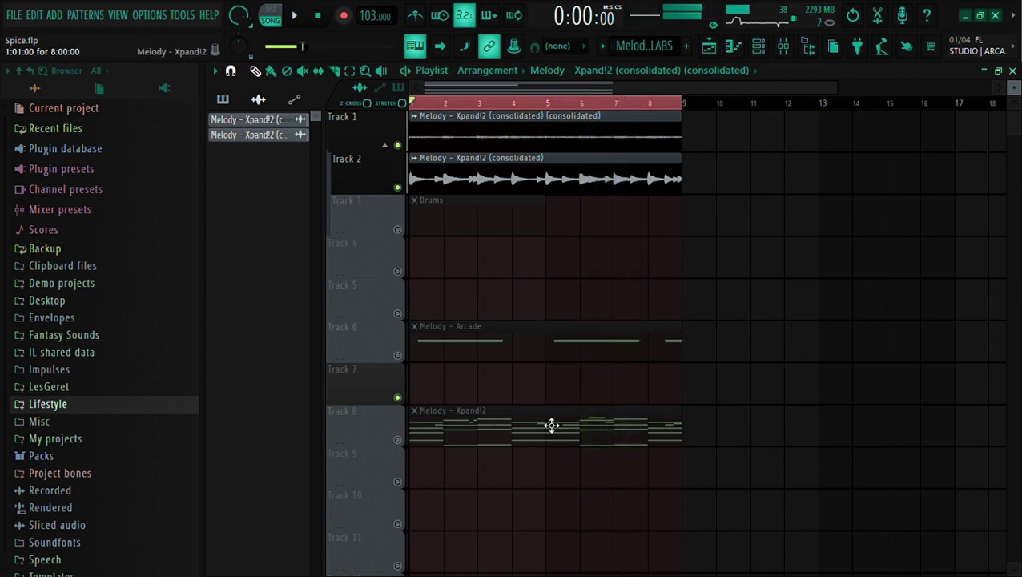
Step: Switch on Tracks 8 and 6, unmute their Xpand!2 and Arcade melody clips, and play the arrangement
key("space")
left_click(397, 439)
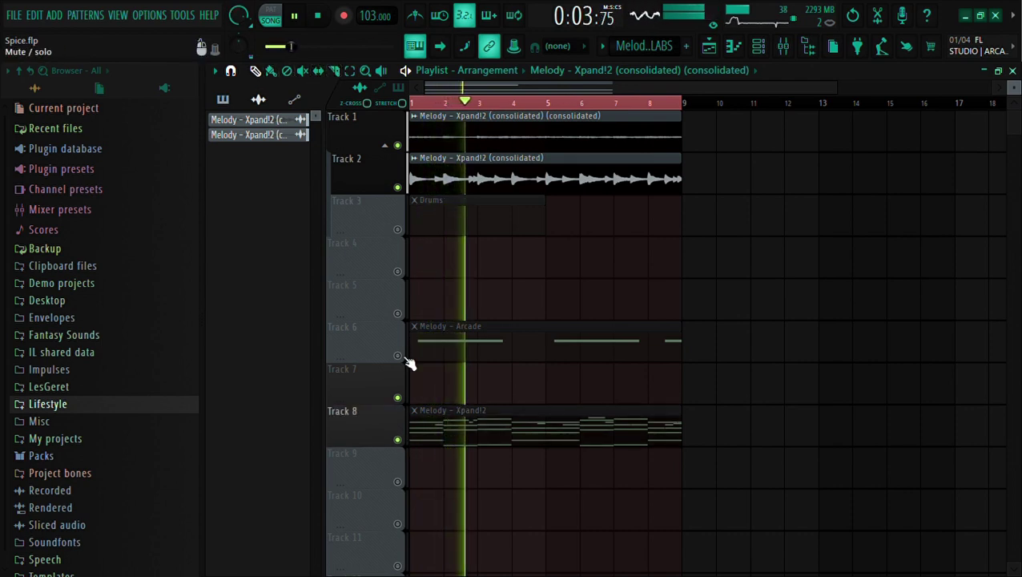
left_click(397, 354)
key("space")
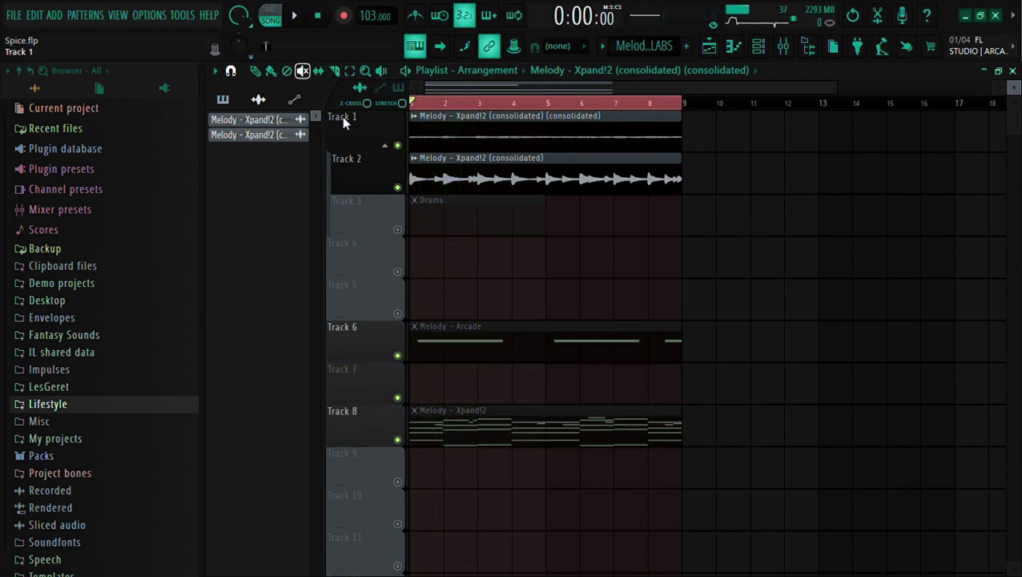
left_click(517, 326)
left_click(545, 432)
key("space")
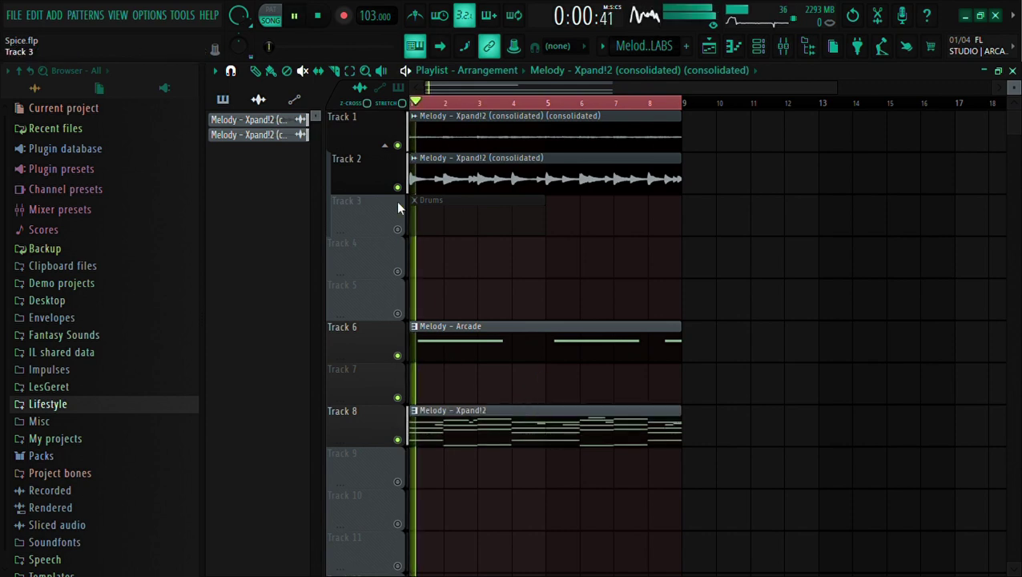
Step: Open the Track 1 audio clip's channel settings, set its volume to 44%, and close them
left_click(257, 72)
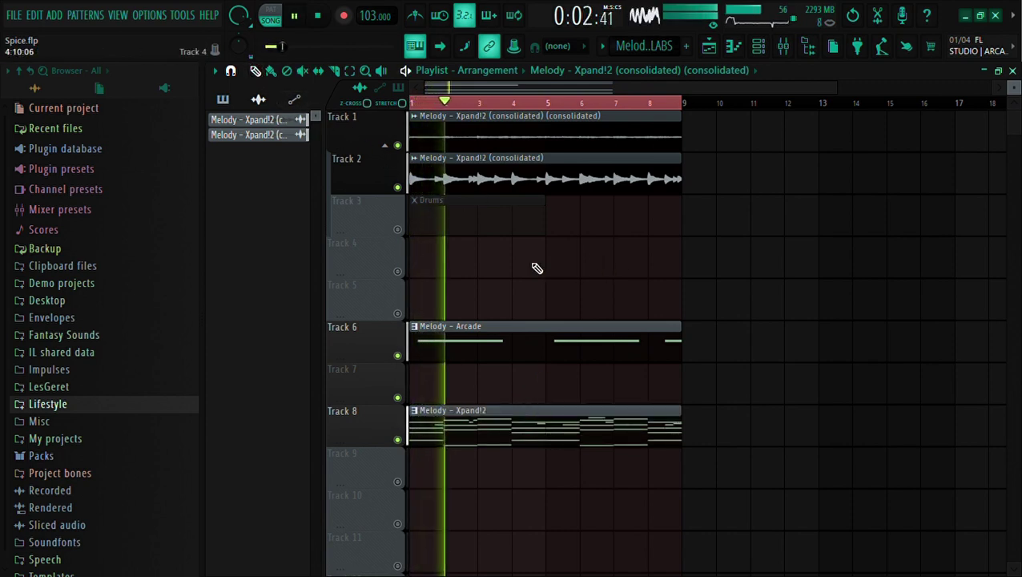
left_click(526, 137)
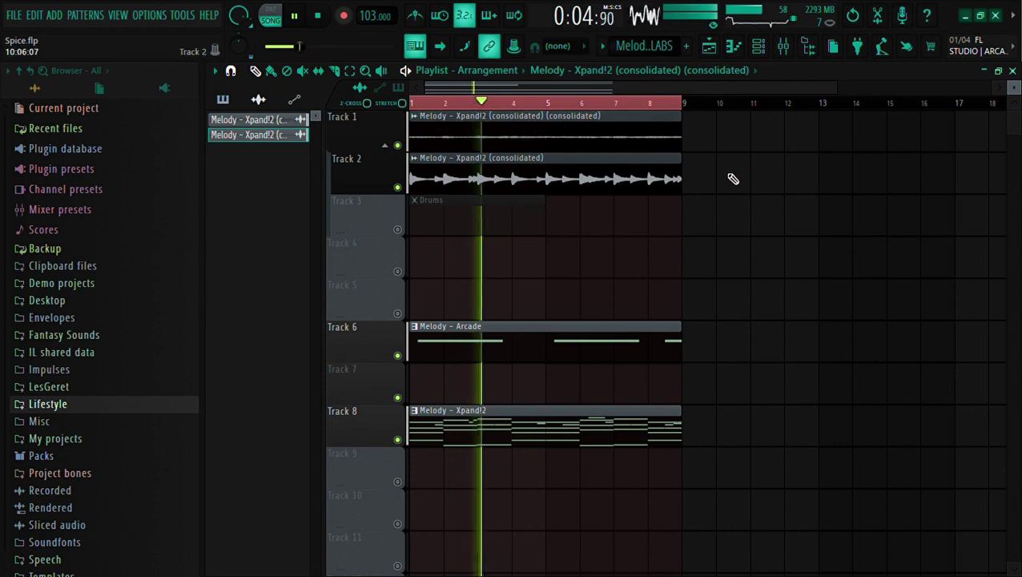
double_click(669, 151)
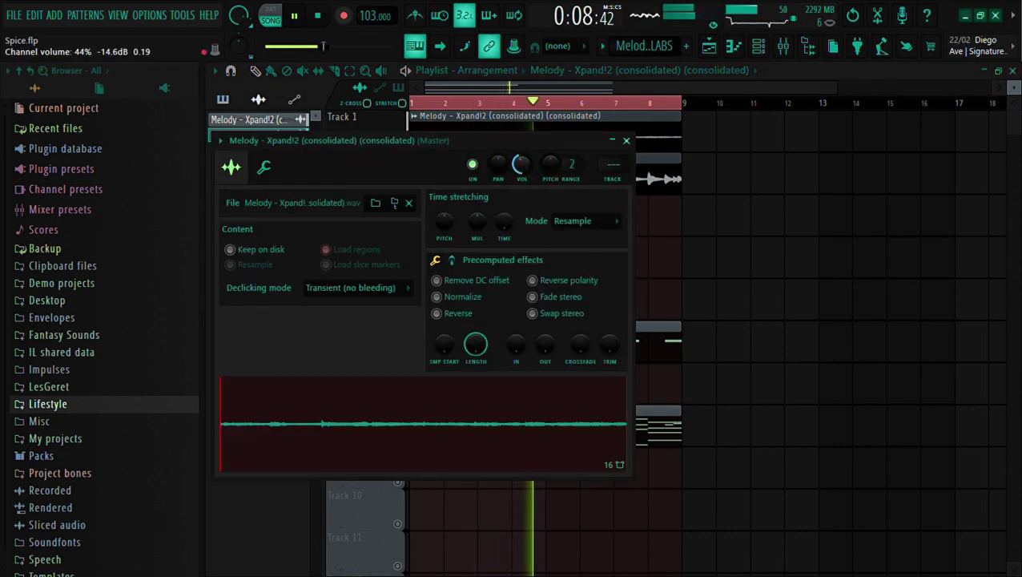
left_click(626, 140)
Step: Open the Track 2 audio clip's channel settings, set its volume to 43%, and close them
double_click(612, 175)
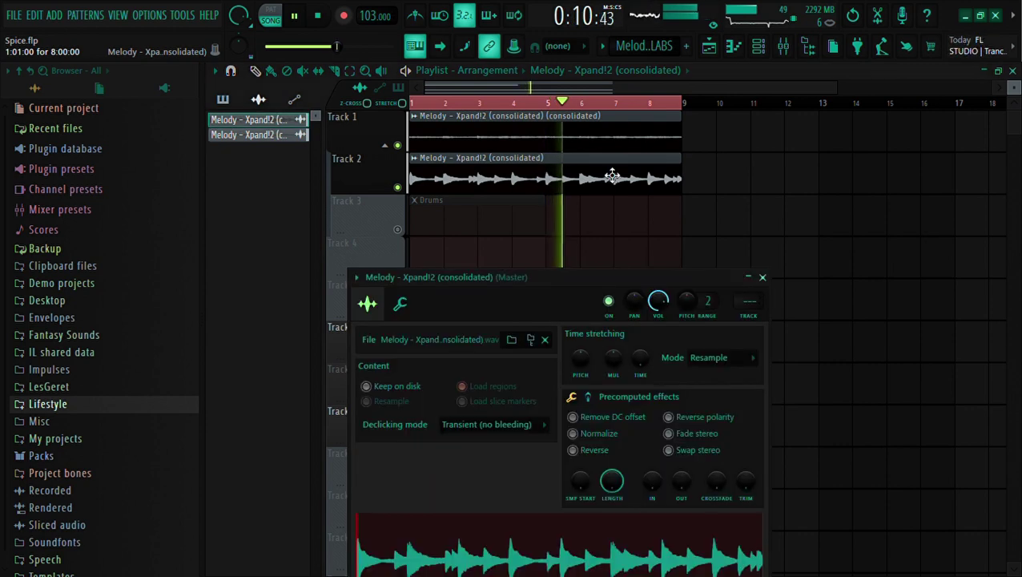
left_click_drag(658, 304, 657, 324)
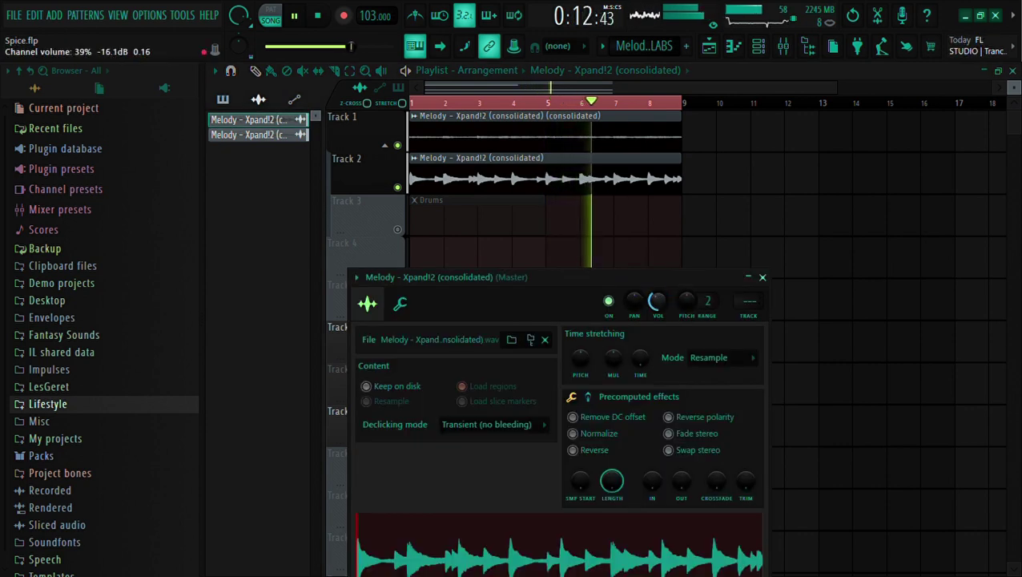
left_click_drag(571, 276, 615, 135)
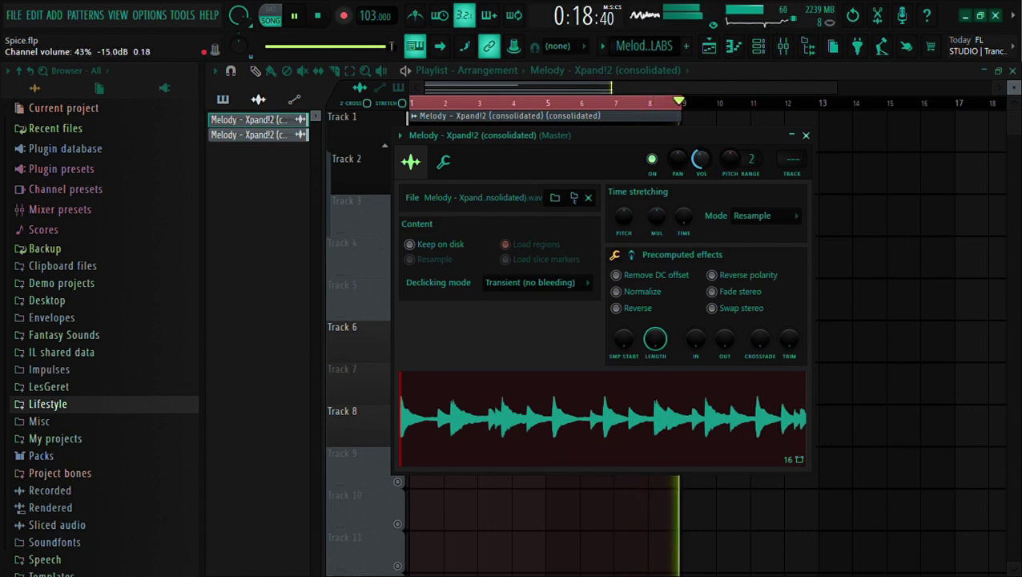
left_click(807, 138)
Step: Move the Melody - Arcade clip to Track 4 and the Melody - Xpand!2 clip to Track 5
left_click_drag(544, 279, 572, 452)
key("shift+Up")
key("shift+Up")
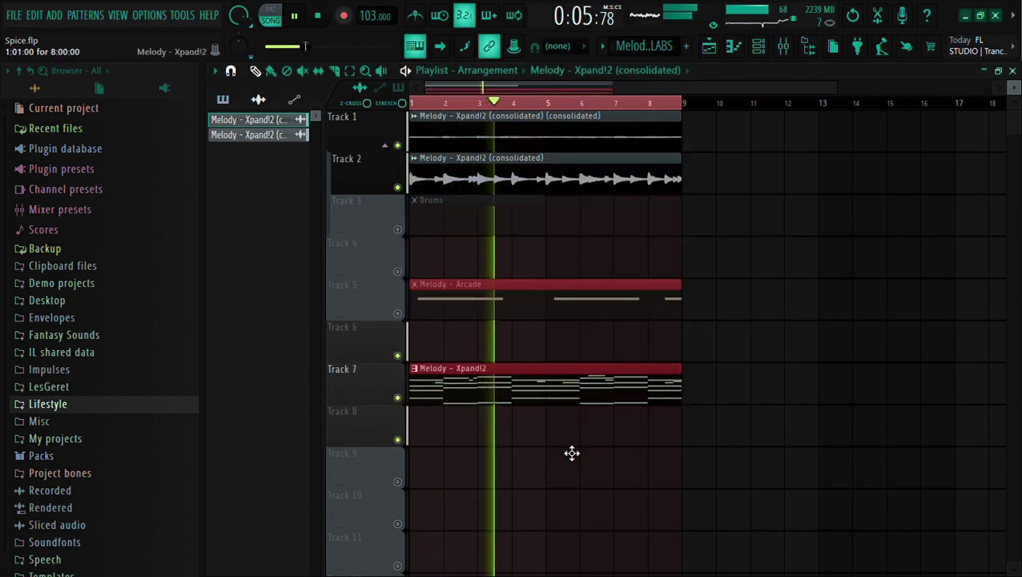
left_click_drag(481, 298, 516, 429)
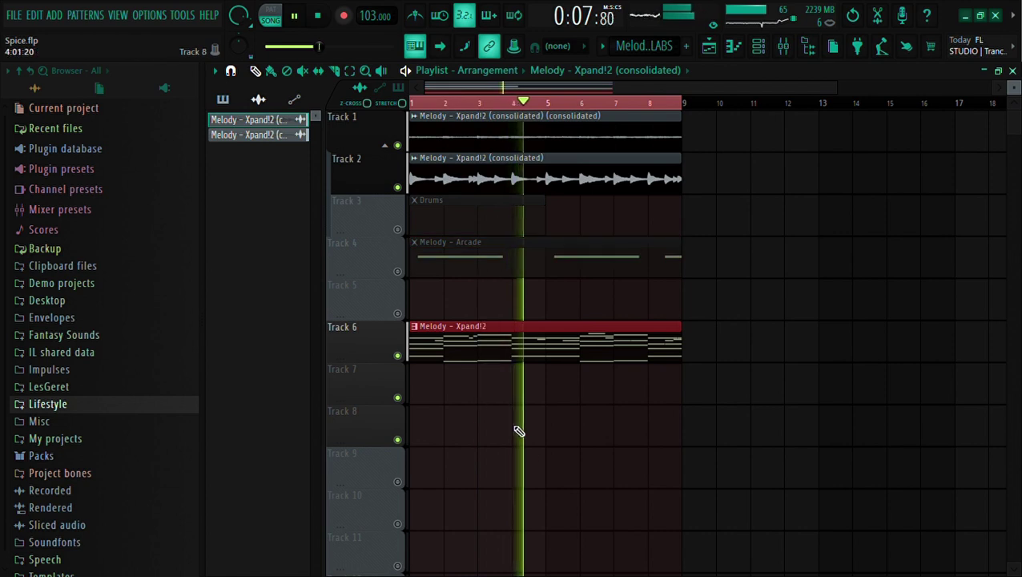
key("shift+Up")
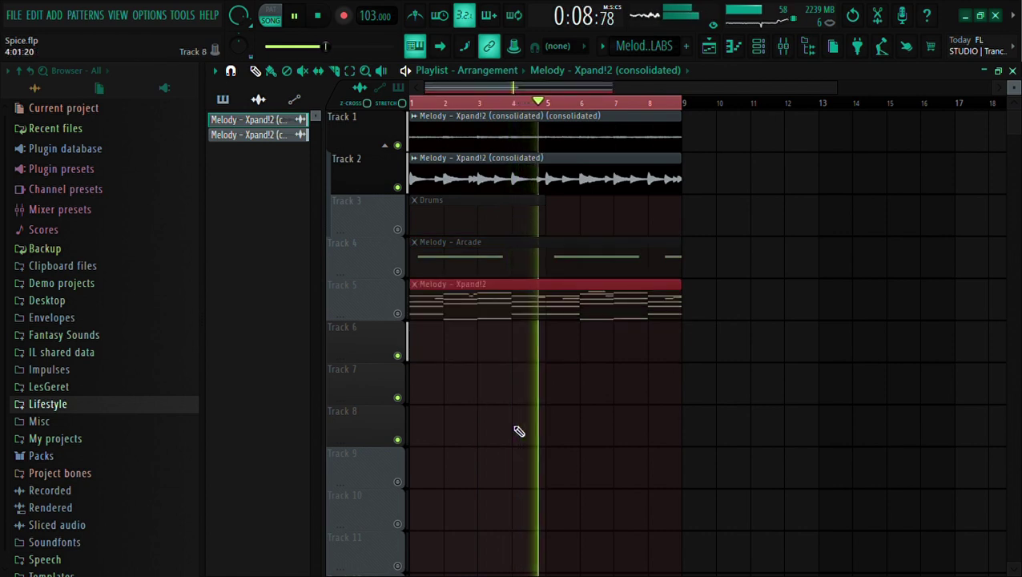
Step: Switch all playlist tracks back on and restart playback of the arrangement from the beginning
right_click(397, 313)
right_click(398, 313)
key("space")
key("space")
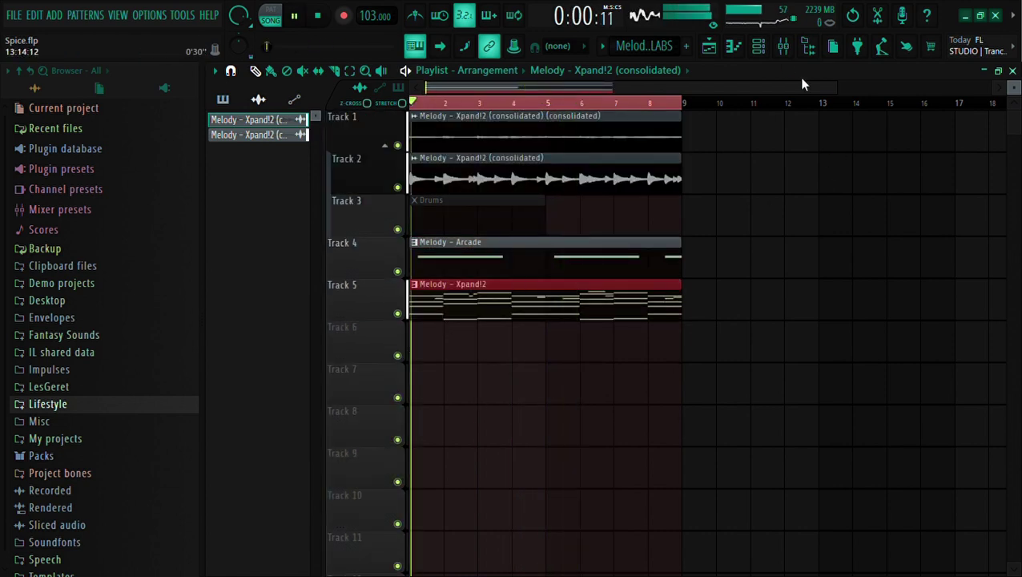
Step: Select the two consolidated audio channels and route them to mixer inserts 9 and 10, checking their assignments in the channel rack
left_click(757, 46)
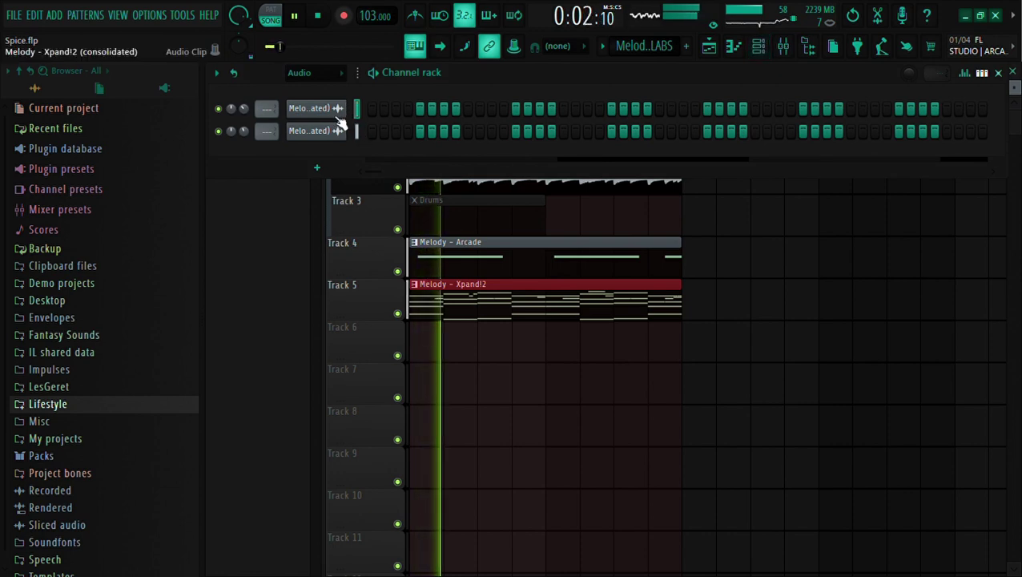
left_click(325, 76)
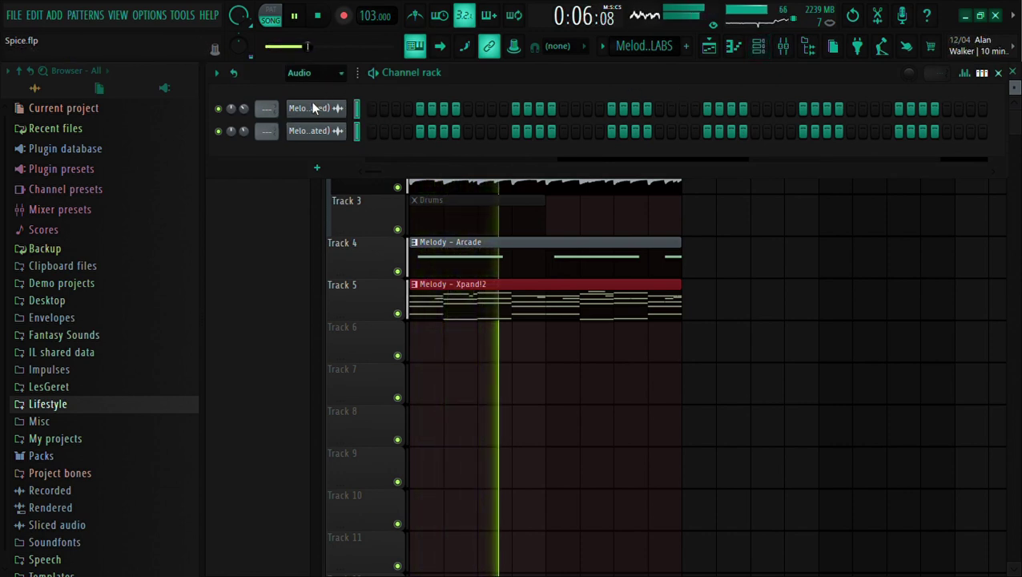
left_click(311, 101)
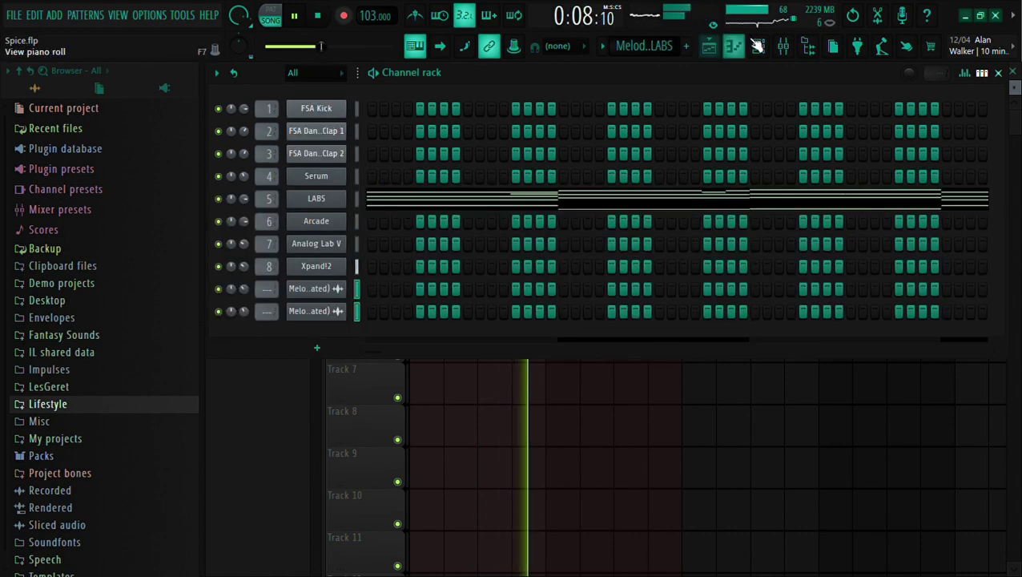
left_click(783, 45)
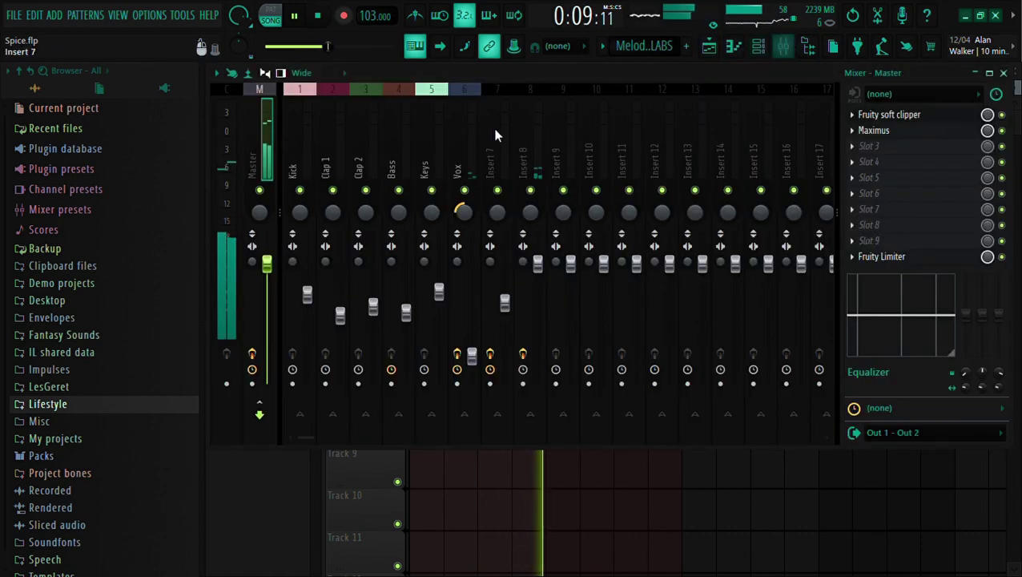
left_click(572, 141)
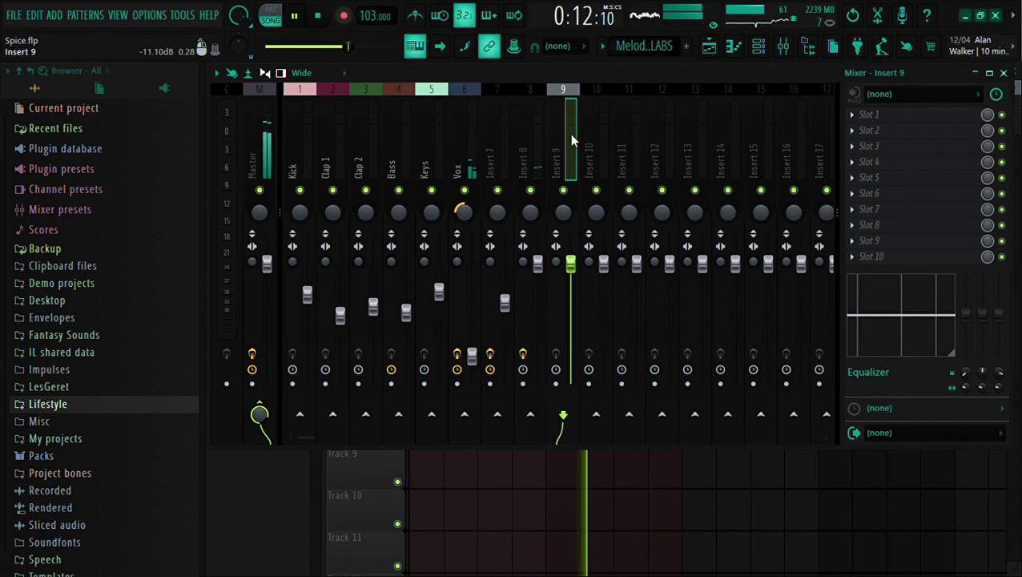
key("ctrl+l")
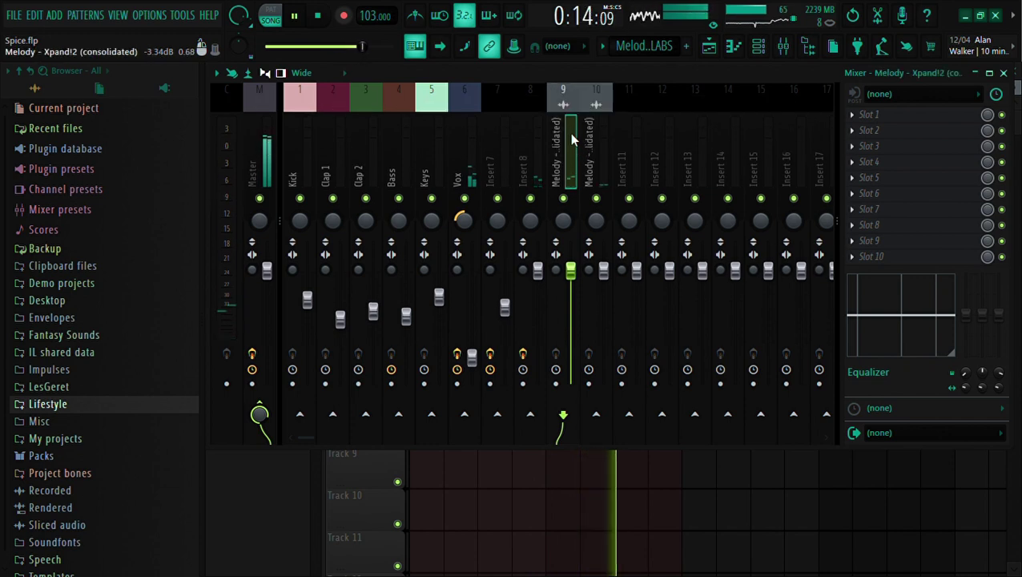
left_click(767, 48)
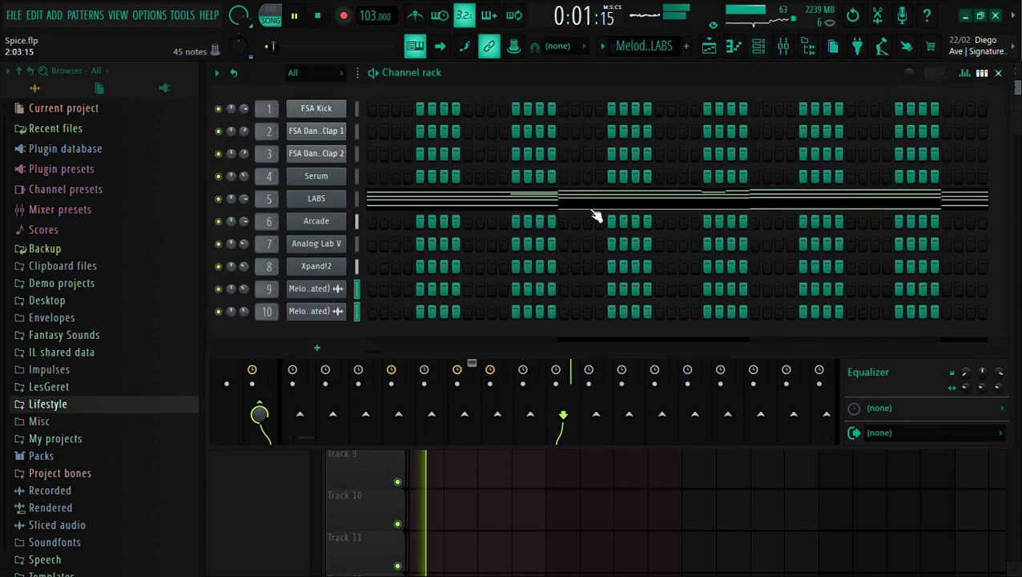
left_click(768, 48)
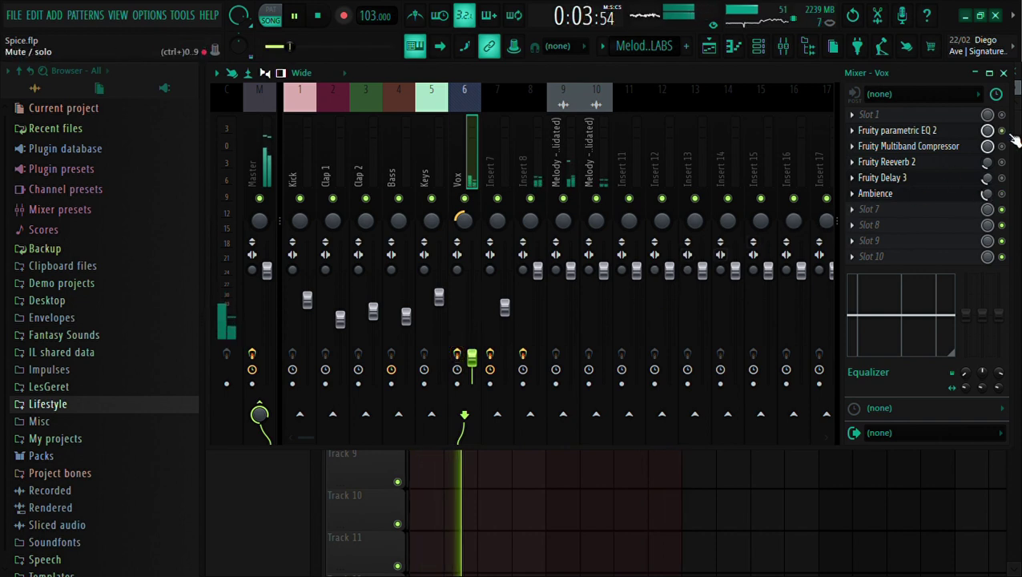
Step: Examine the Fruity parametric EQ 2 curve and the Fruity Multiband Compressor band settings on the Vox mixer track
left_click(894, 133)
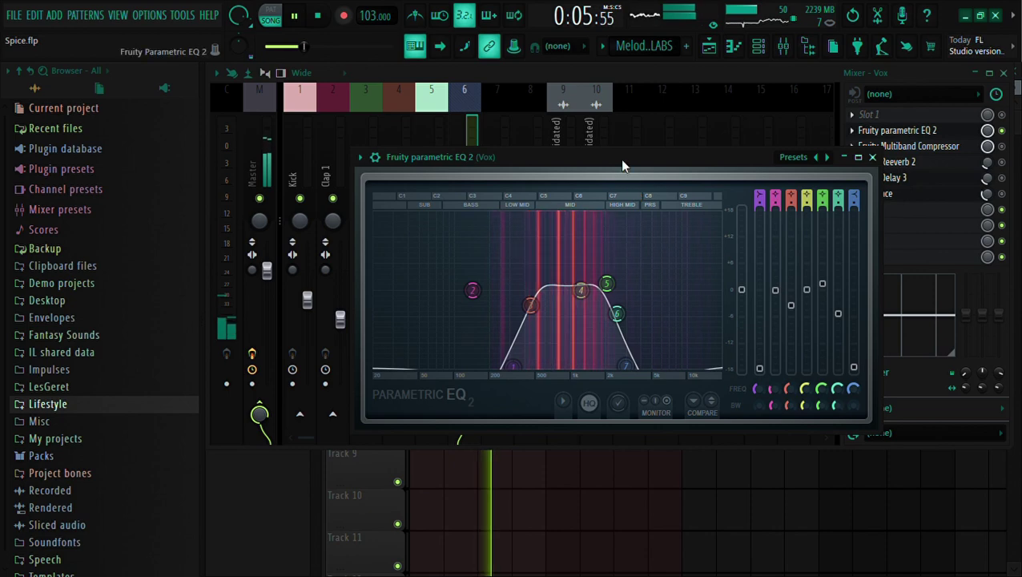
left_click_drag(623, 164, 586, 168)
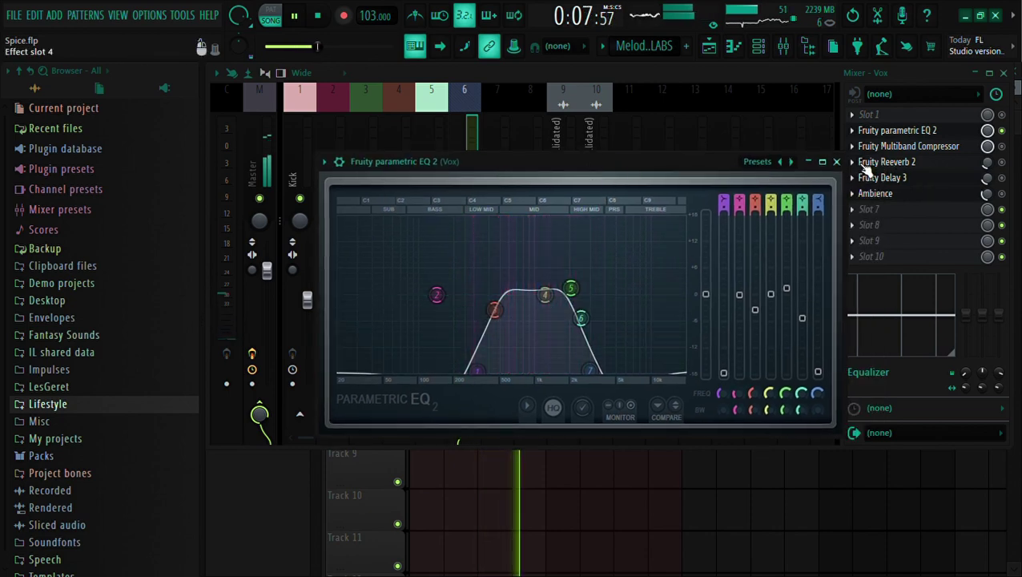
left_click(836, 161)
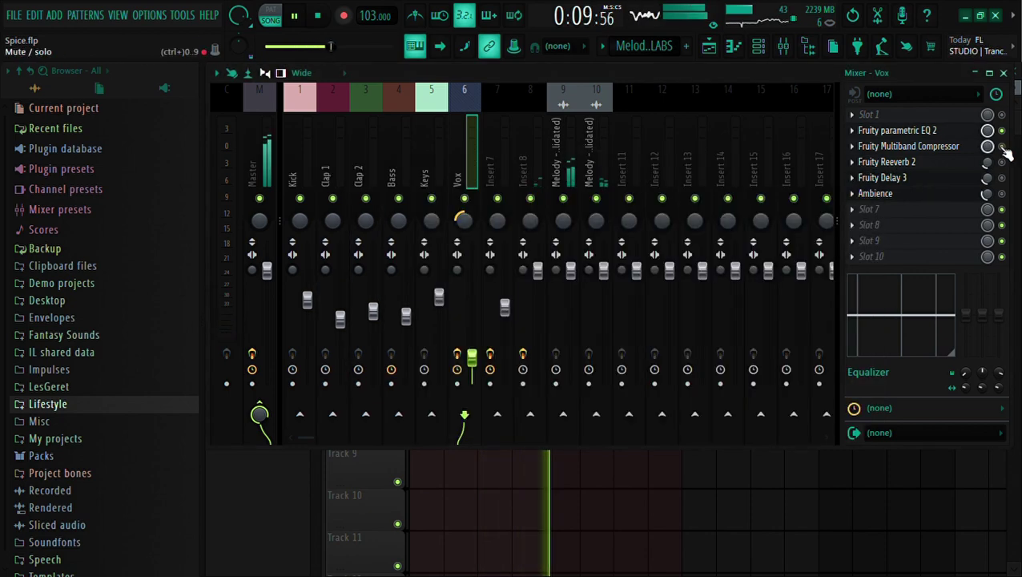
left_click(928, 148)
left_click_drag(700, 173, 700, 153)
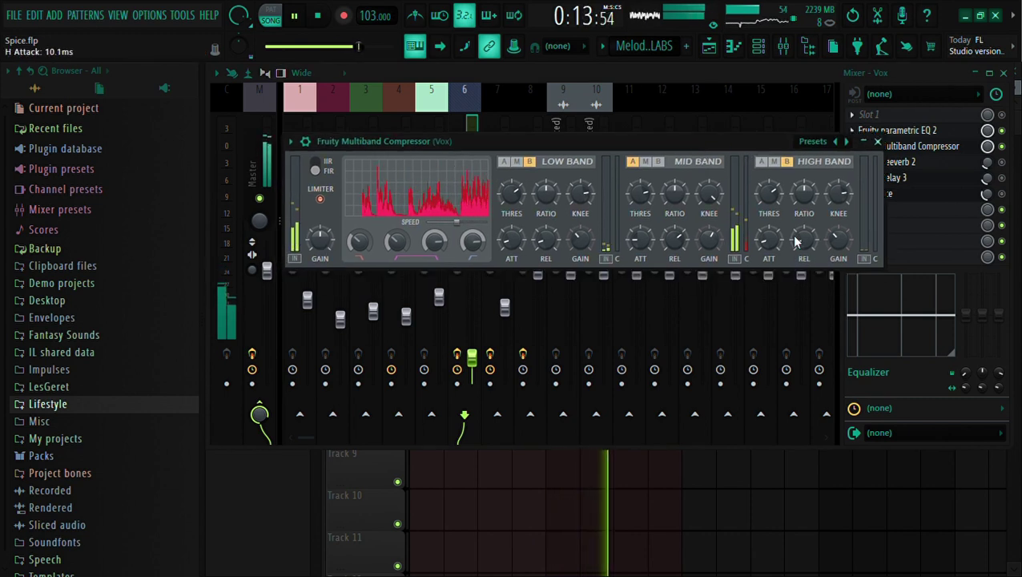
left_click(877, 142)
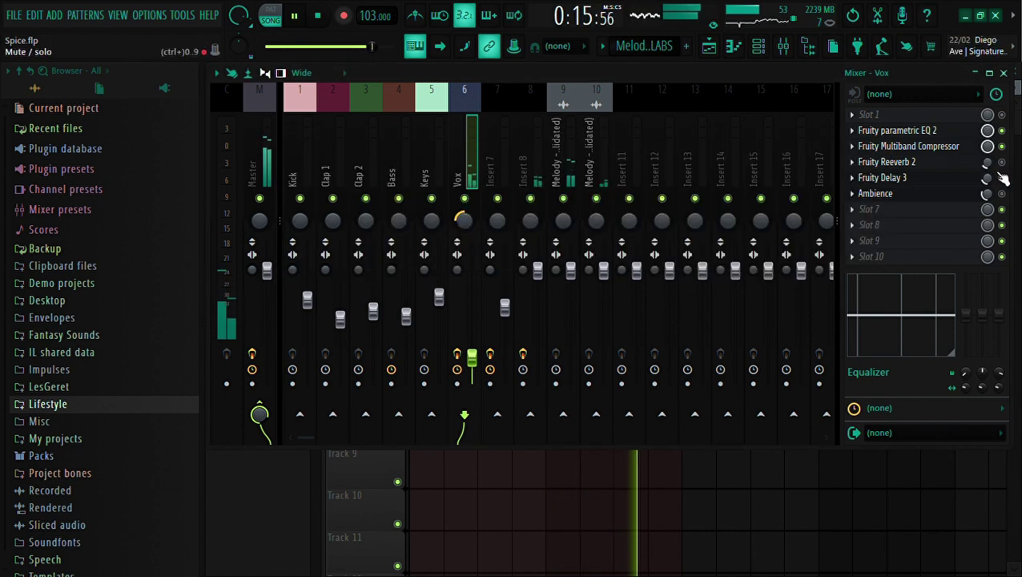
left_click(897, 147)
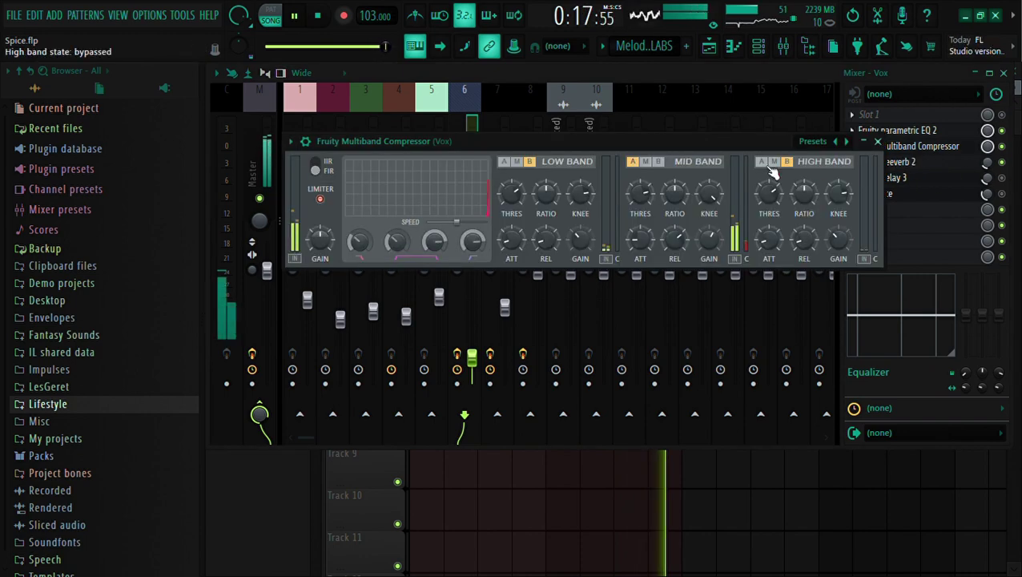
Step: Examine the Fruity Reeverb 2 and Fruity Delay 3 settings on the Vox track, including the delay's mix level
left_click(907, 162)
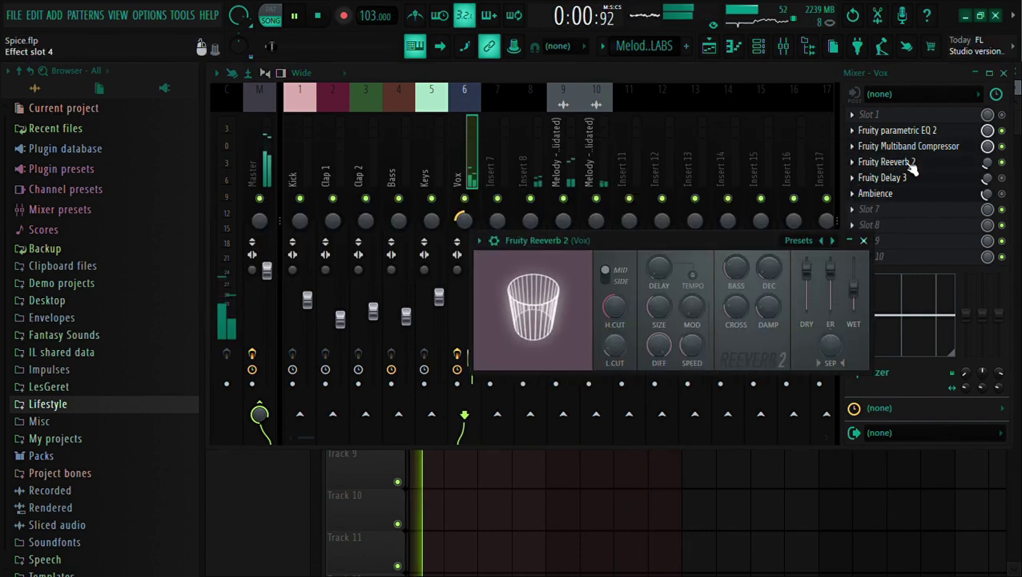
left_click_drag(683, 243, 609, 202)
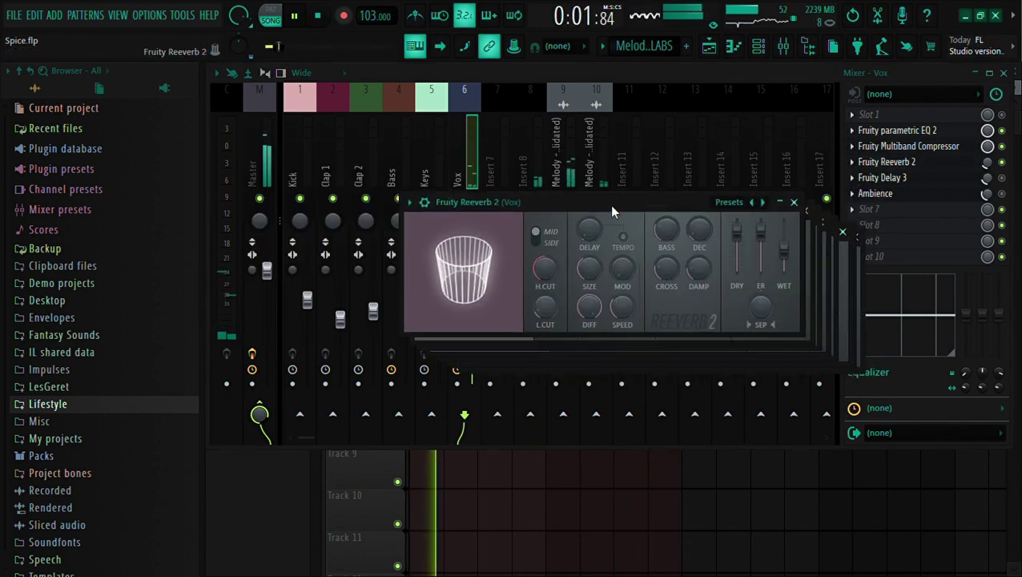
left_click(793, 201)
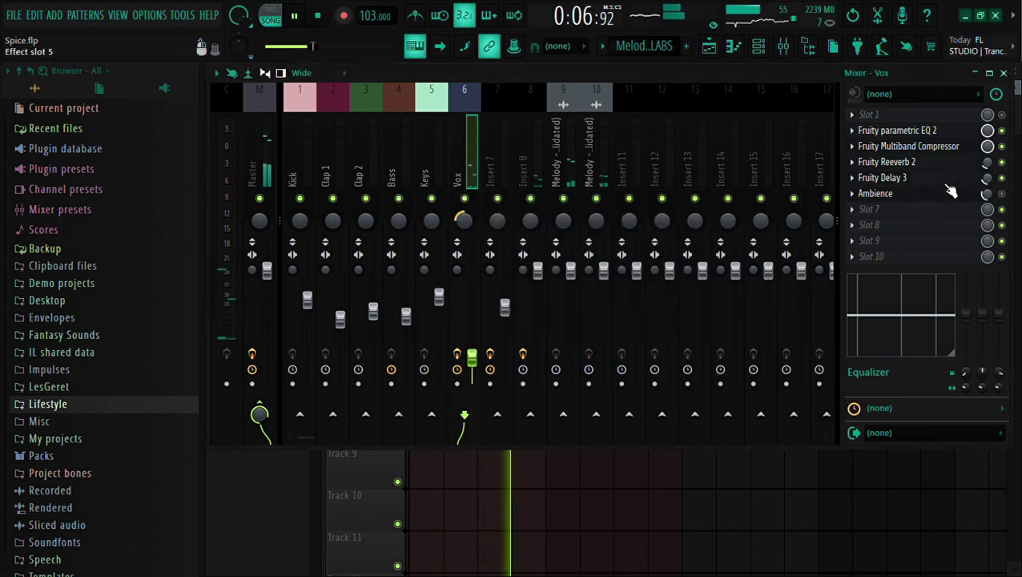
left_click(921, 178)
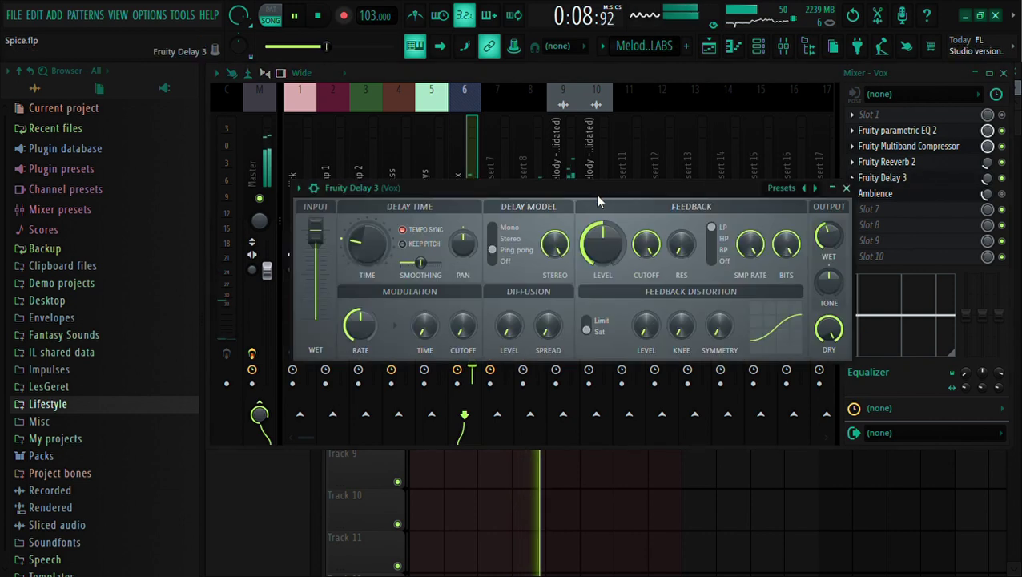
left_click_drag(598, 198, 577, 178)
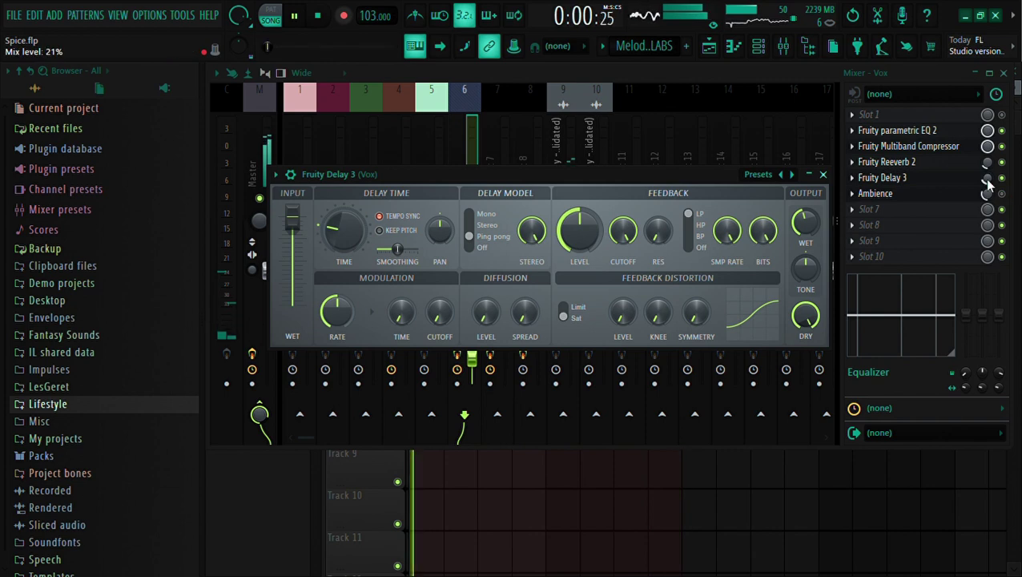
left_click_drag(987, 180, 990, 181)
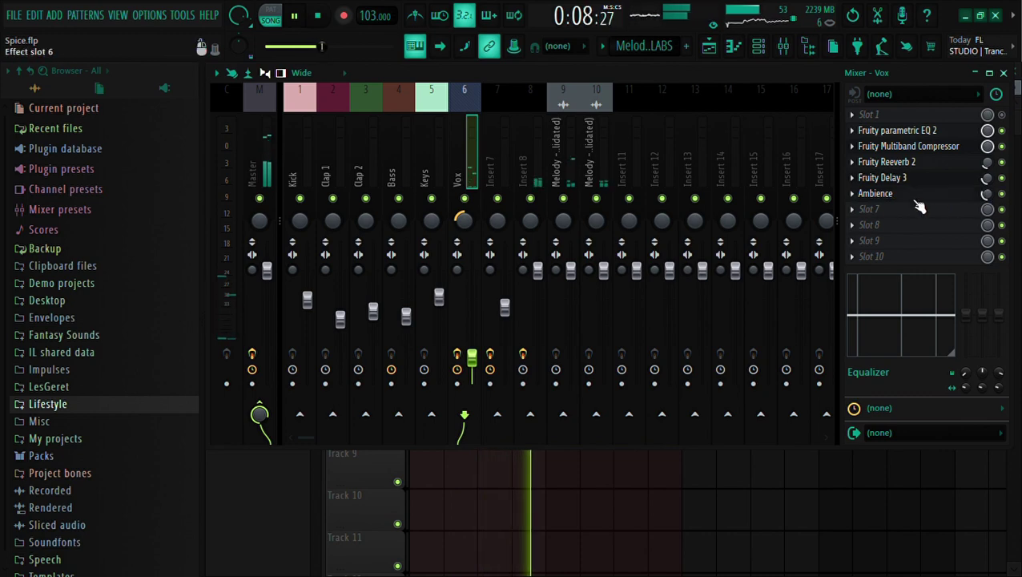
Step: Examine the Ambience reverb's decay, EQ and damping settings on the Vox track, closing the plugin when done
left_click(930, 201)
left_click_drag(588, 135, 547, 149)
left_click(589, 280)
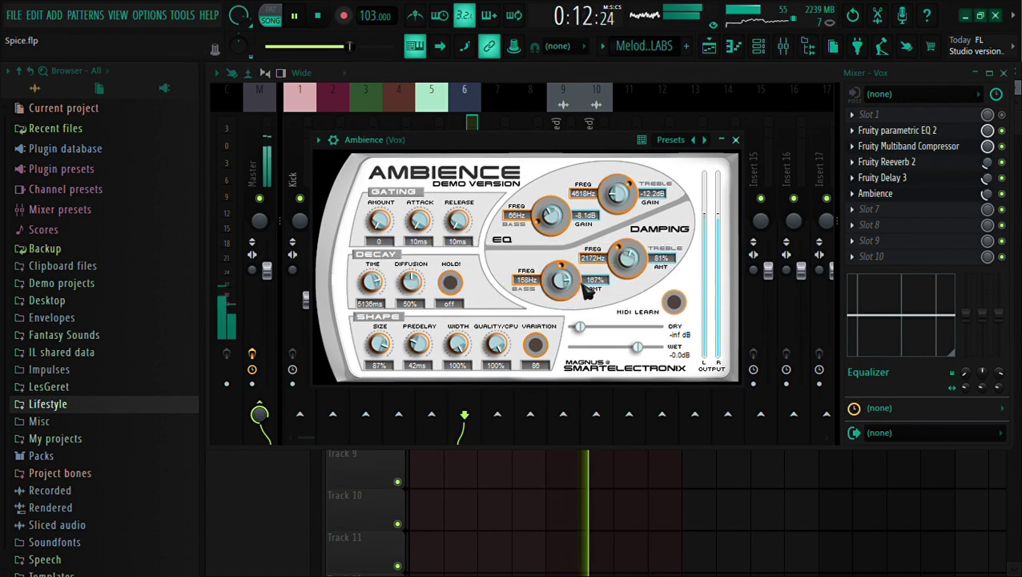
left_click(735, 141)
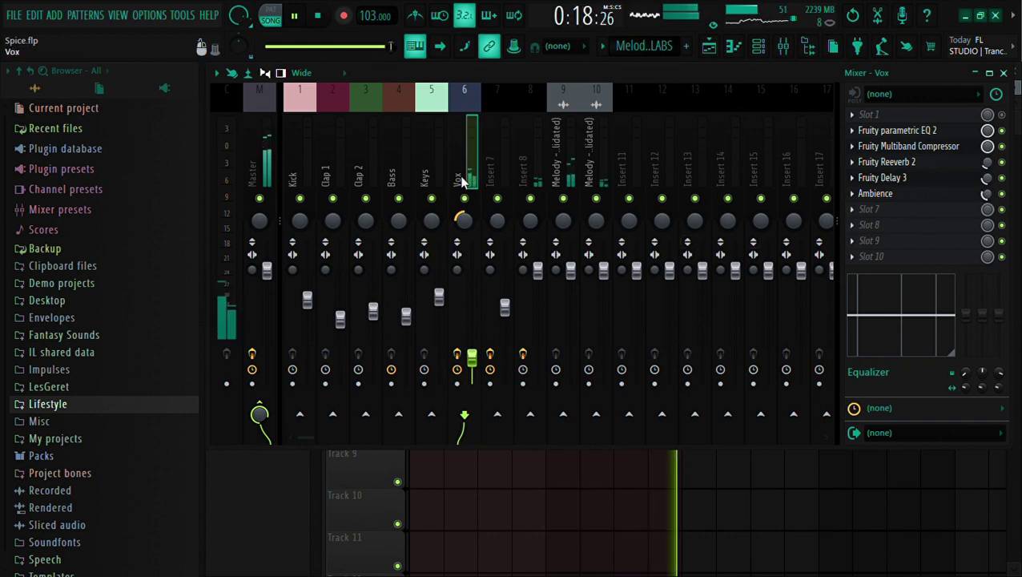
Step: Return to the playlist and unmute the Drums clip on Track 3
left_click(715, 51)
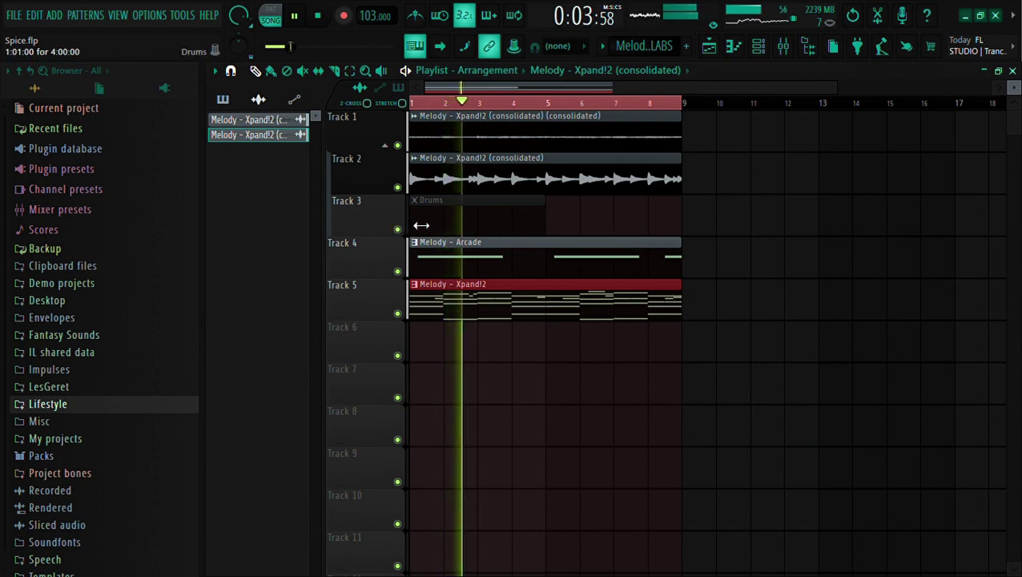
left_click(304, 72)
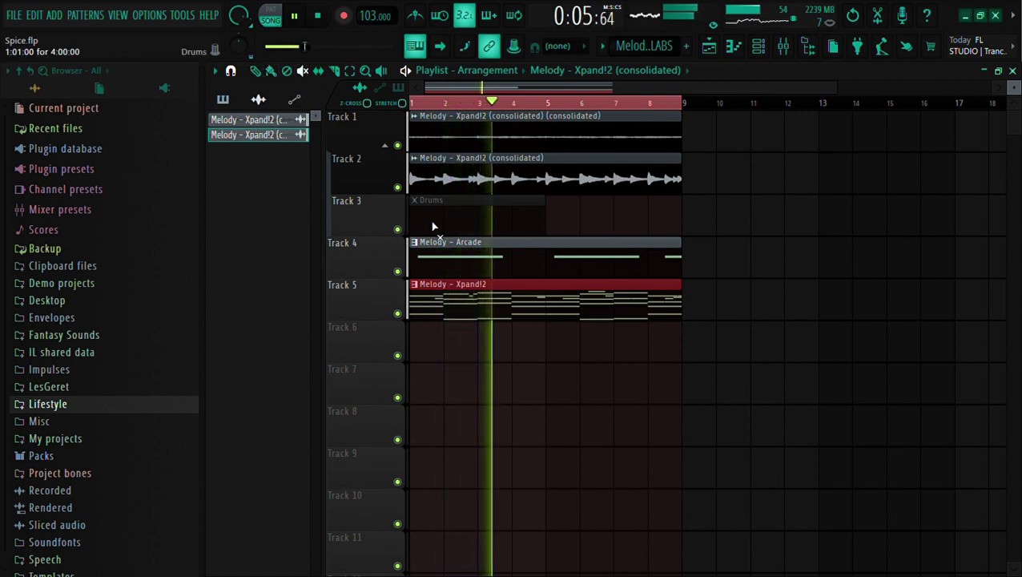
left_click(524, 207)
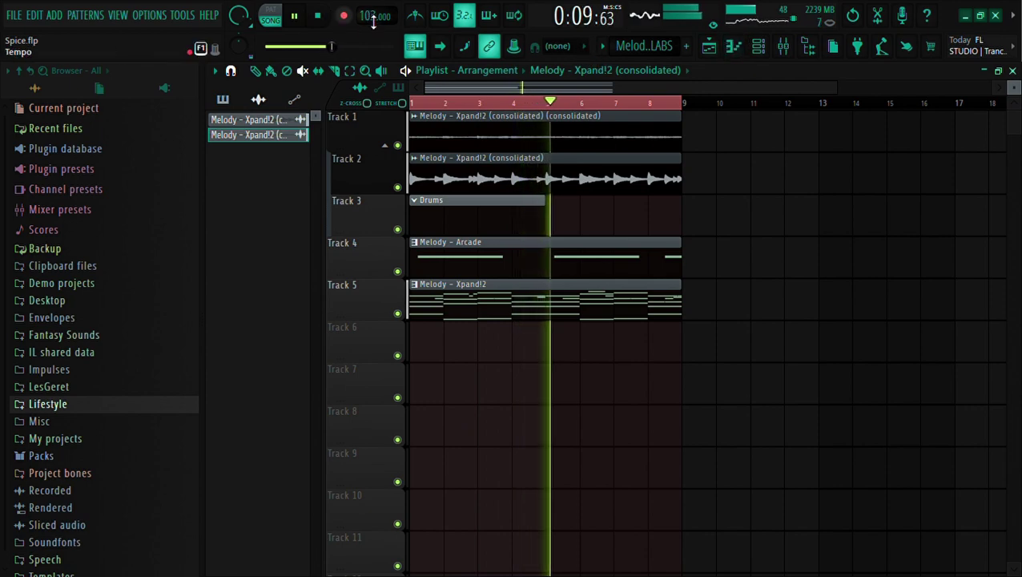
Step: Add SoundShifter Pitch Stereo to the Master track, set its transpose to -3 semitones, play the result, and close the plugin
left_click(784, 46)
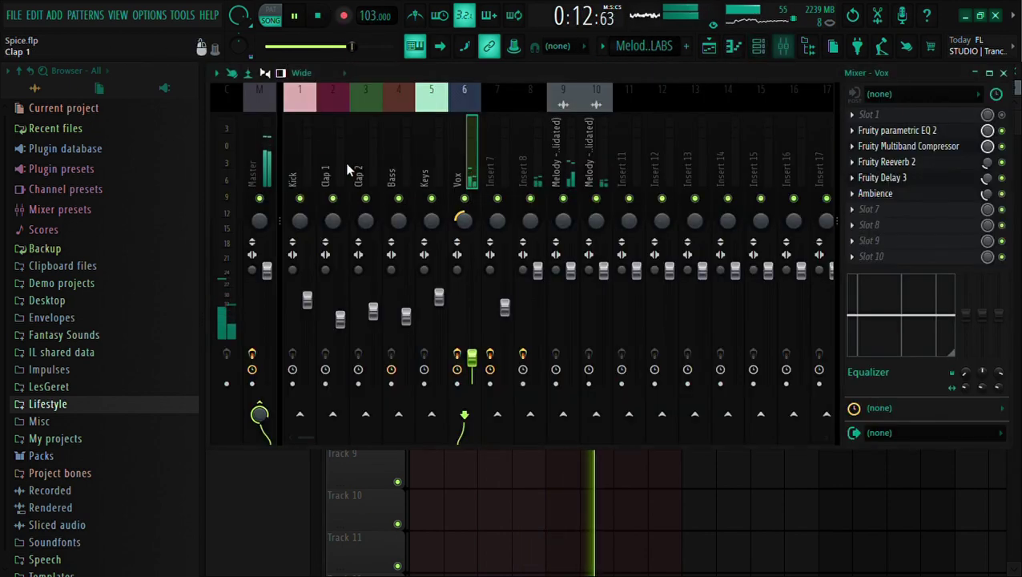
left_click(270, 154)
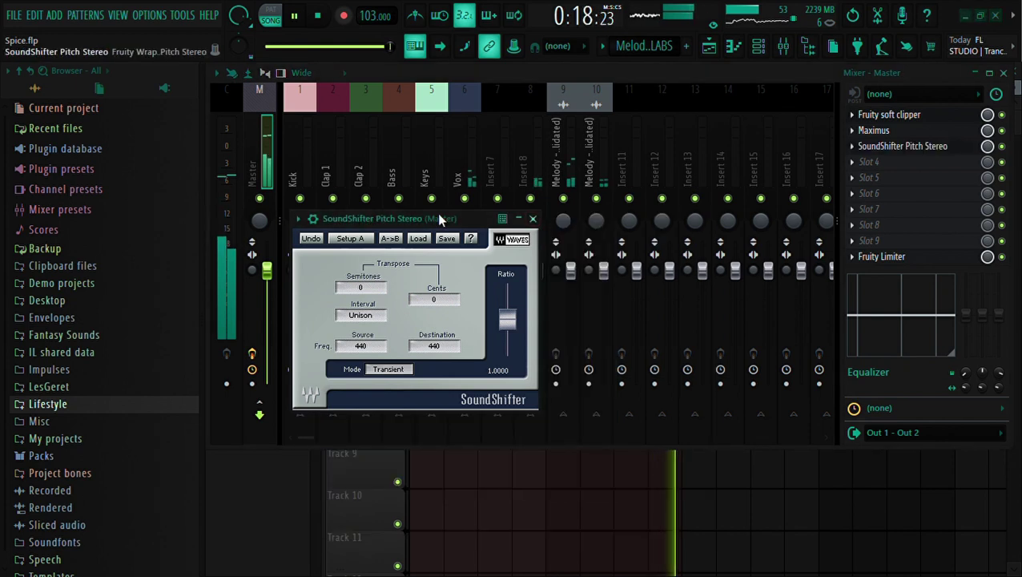
left_click_drag(436, 214, 522, 131)
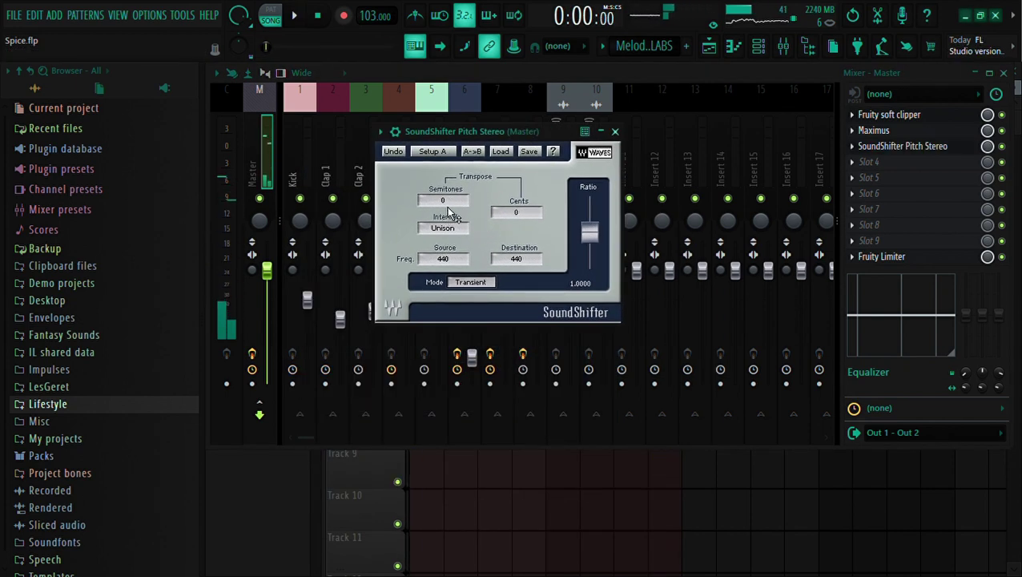
left_click_drag(482, 139, 504, 125)
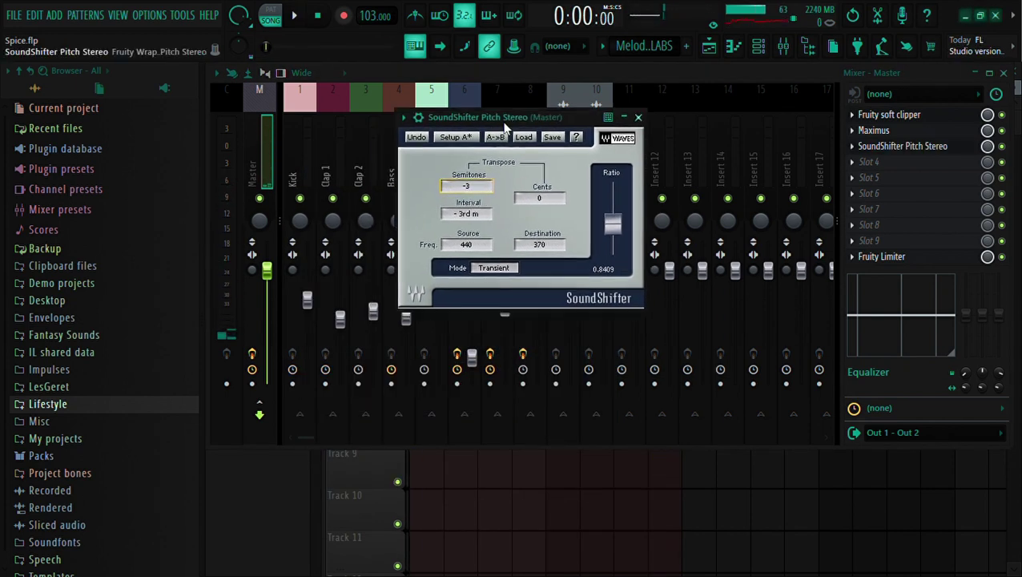
key("space")
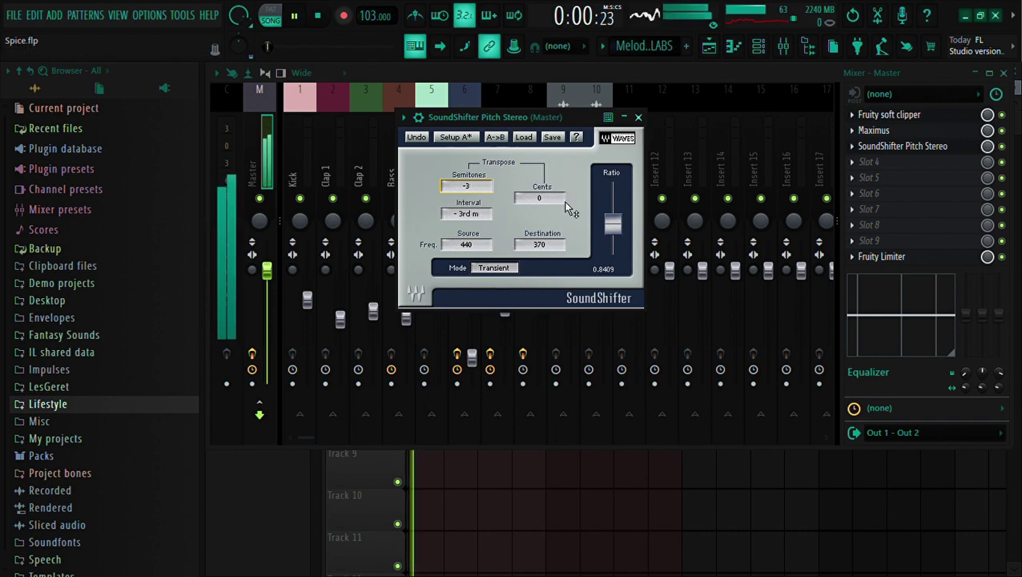
left_click(638, 117)
Step: Examine the sampler settings of the two consolidated Xpand!2 melody clips on Tracks 1 and 2, closing each window when done
left_click(760, 46)
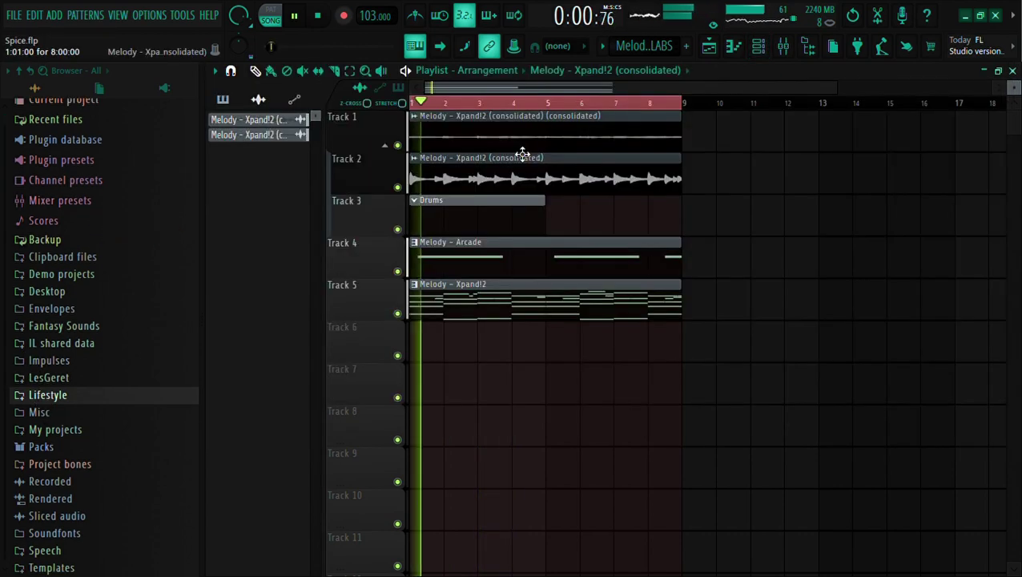
double_click(659, 160)
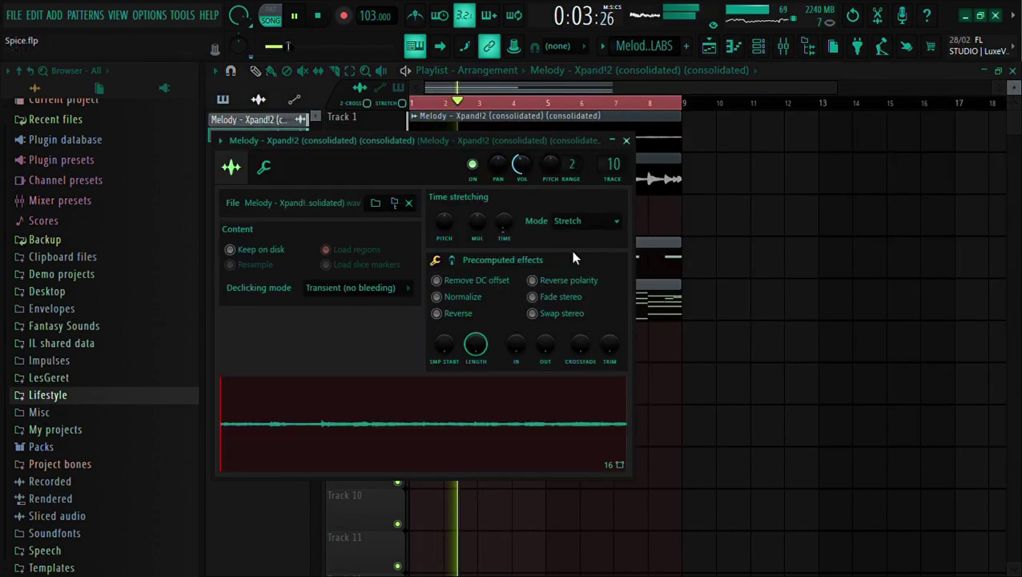
left_click(625, 142)
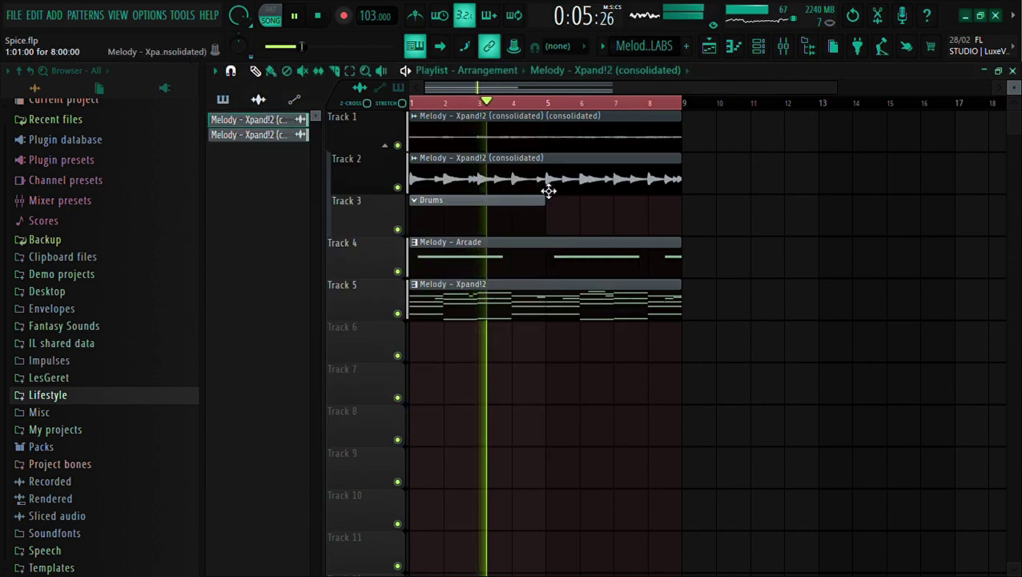
double_click(587, 191)
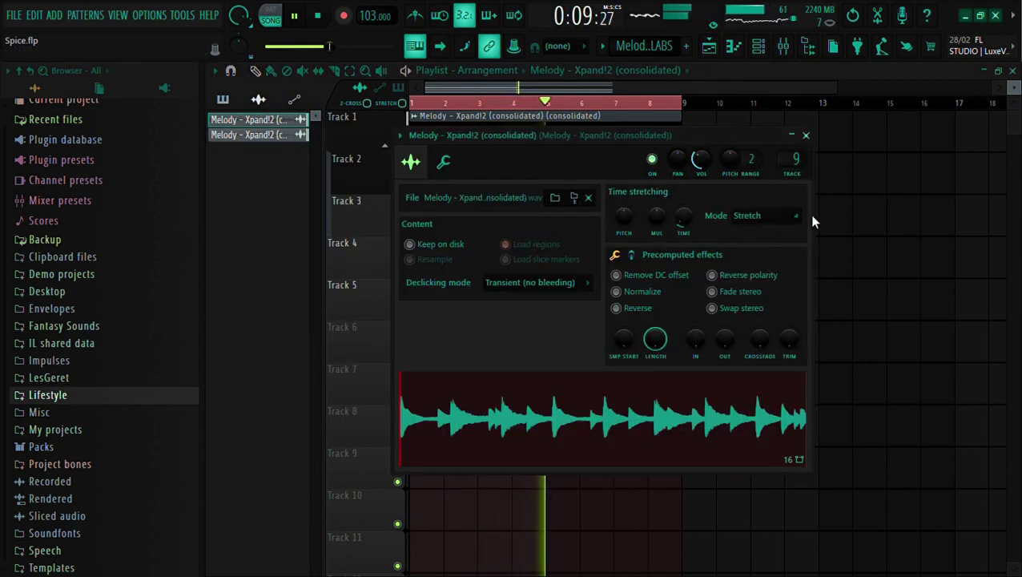
left_click(807, 136)
key("space")
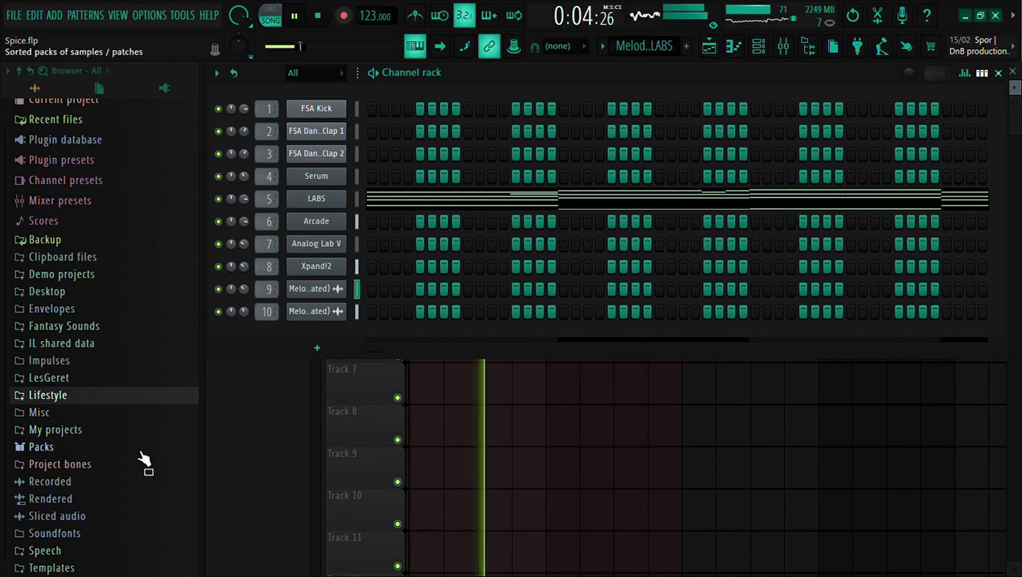
Step: Open the Lifestyle sample folder in the browser and expand its 2022 Sauce Kit folder
left_click(46, 396)
scroll(132, 404, "down", 8)
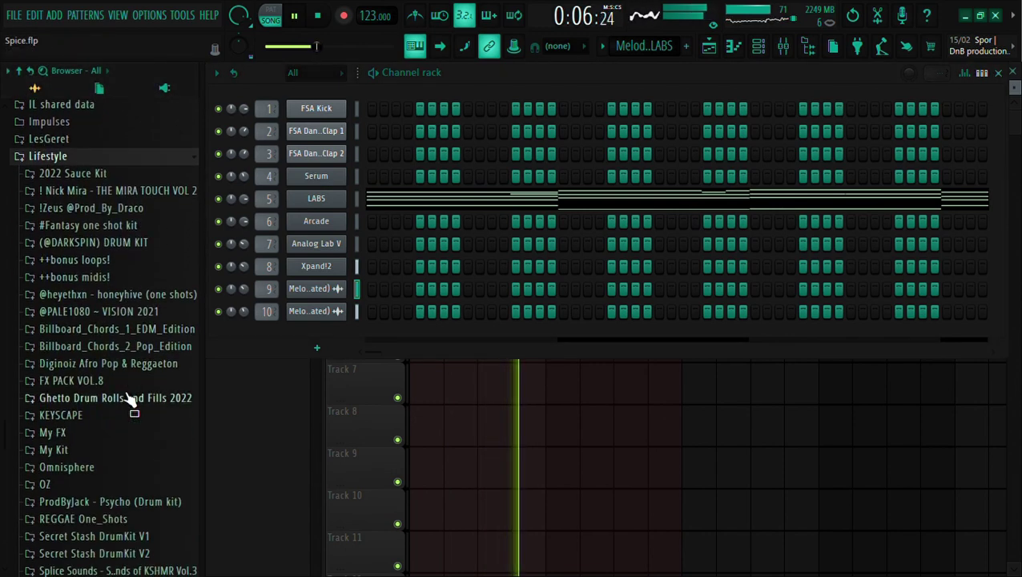
scroll(107, 358, "up", 6)
scroll(108, 360, "down", 5)
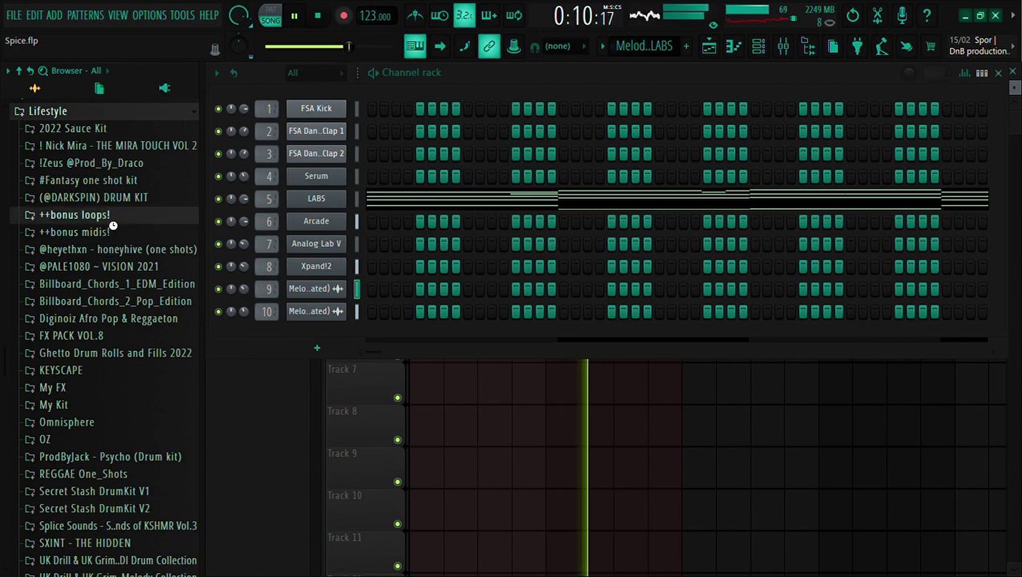
left_click(108, 218)
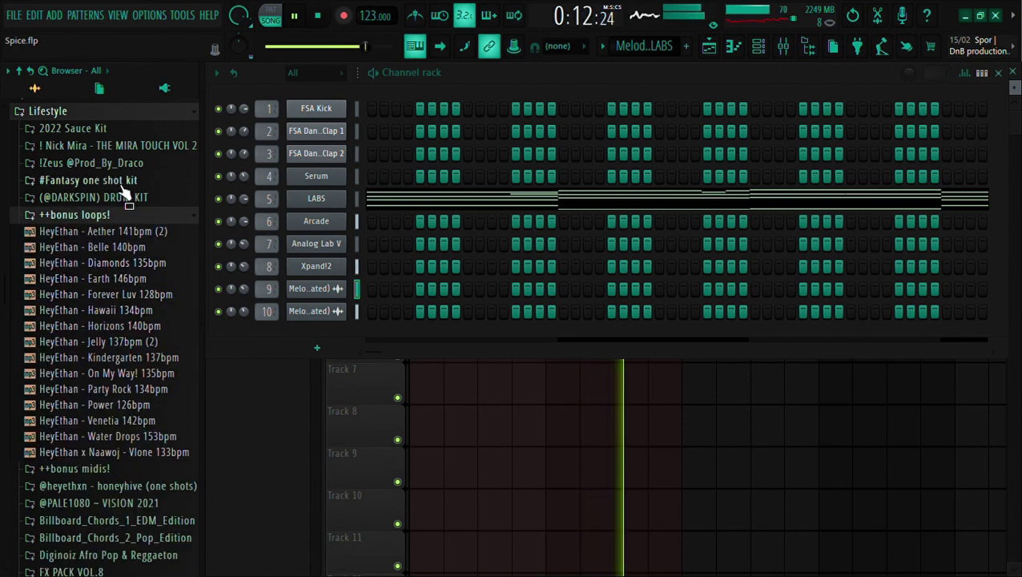
left_click(107, 215)
left_click(90, 131)
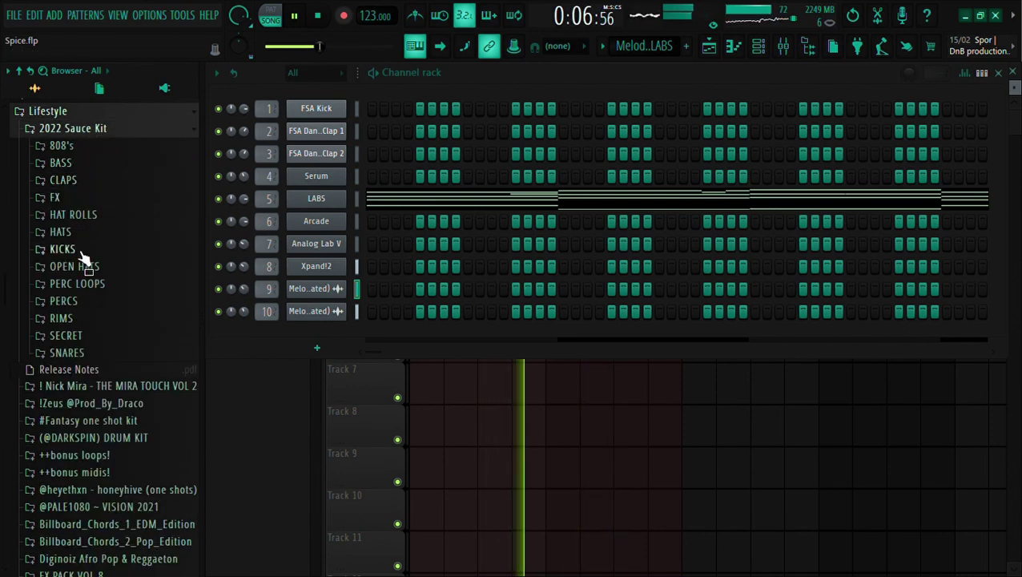
left_click(62, 147)
left_click(80, 162)
left_click(102, 178)
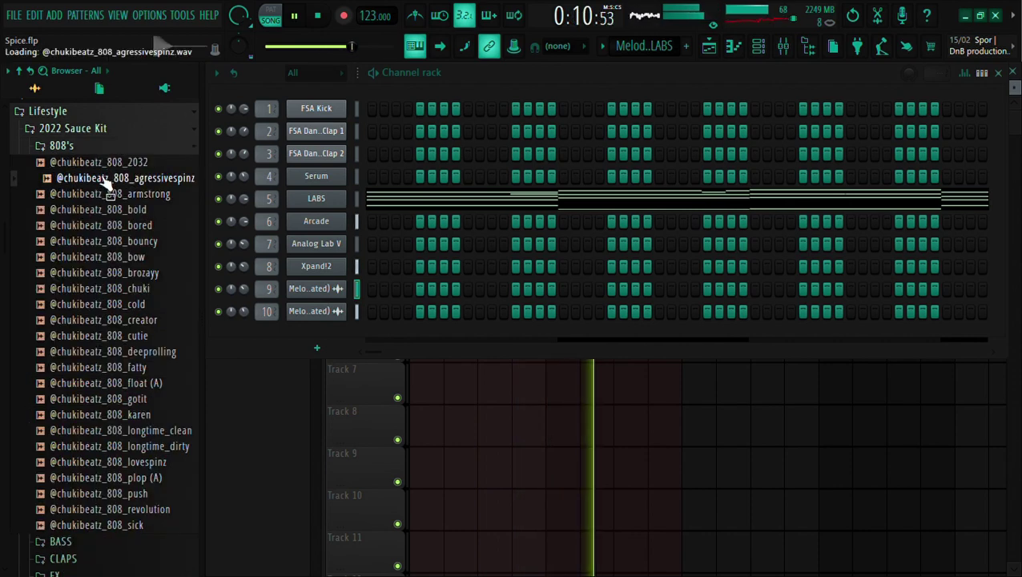
left_click(94, 194)
left_click(102, 210)
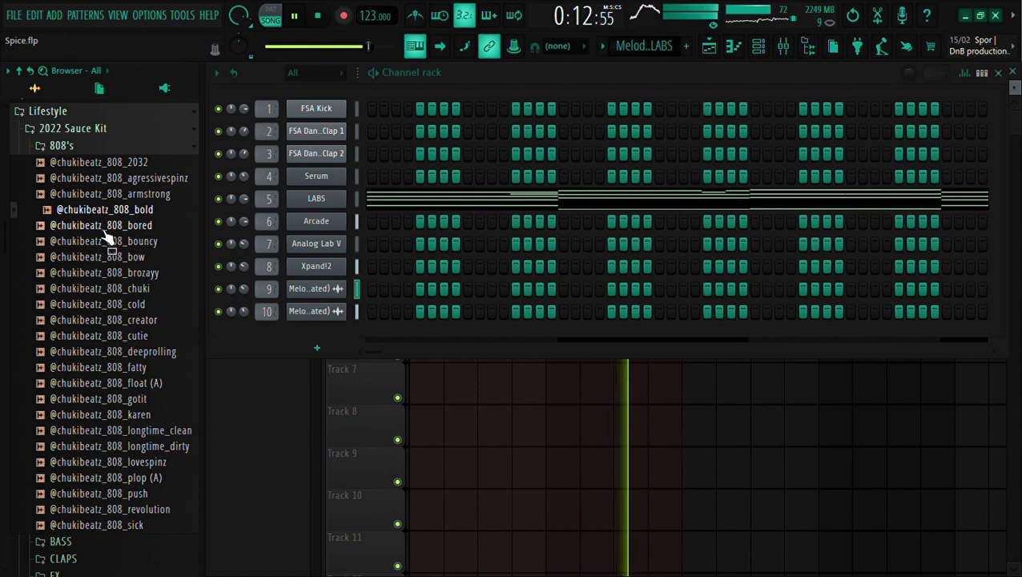
left_click(112, 197)
left_click(112, 208)
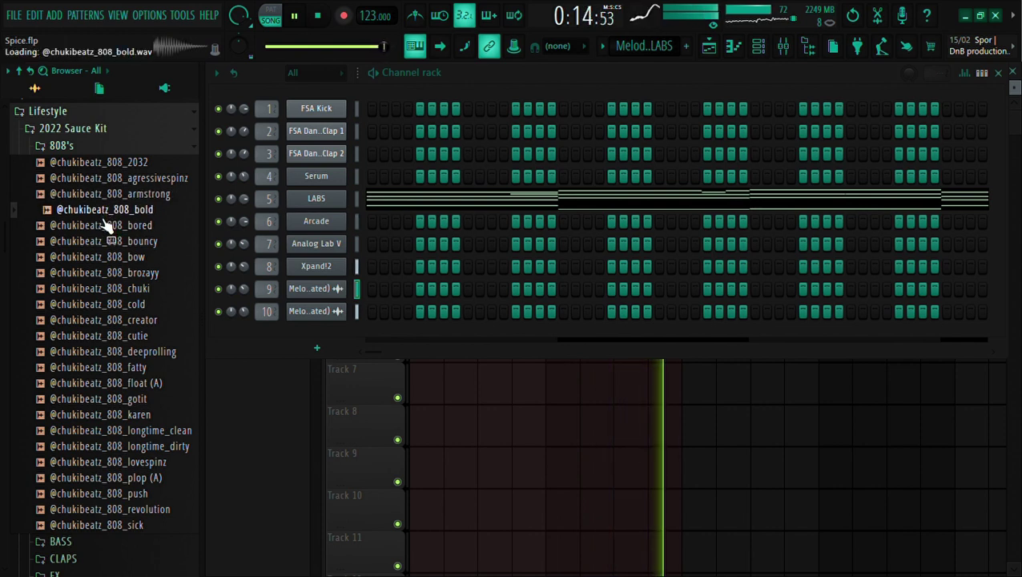
left_click(114, 226)
left_click(113, 214)
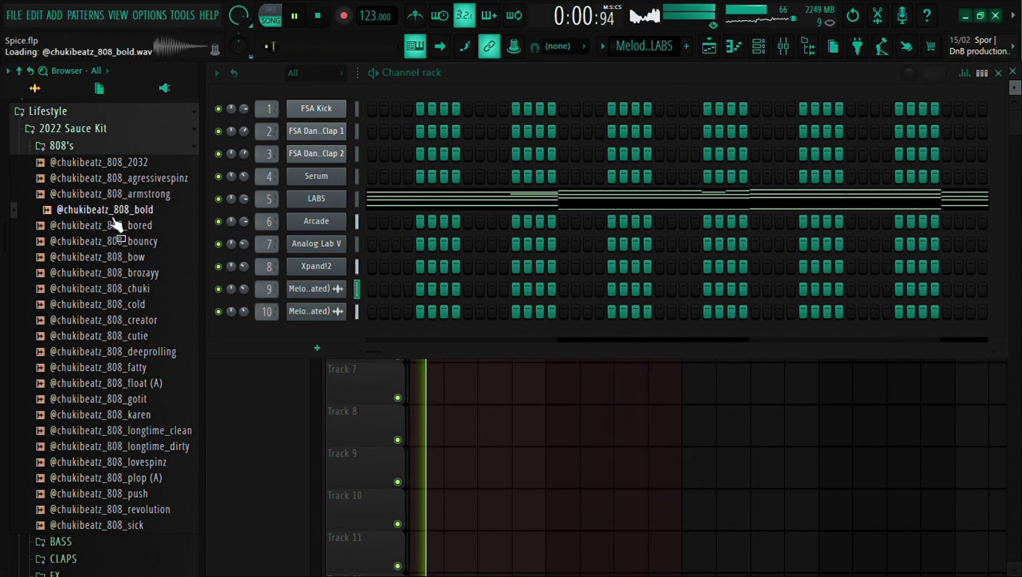
left_click_drag(114, 221, 260, 237)
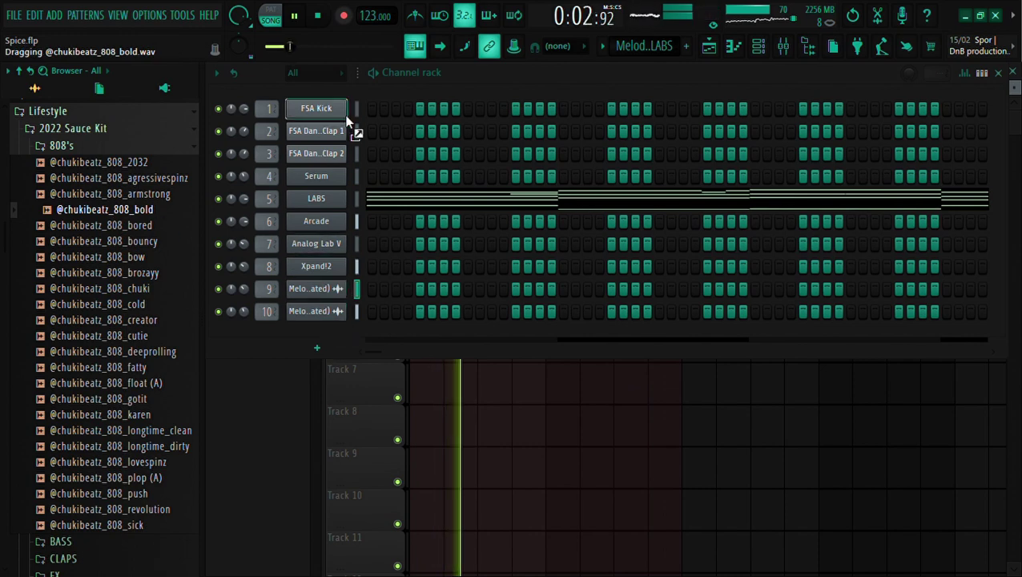
left_click_drag(329, 86, 329, 90)
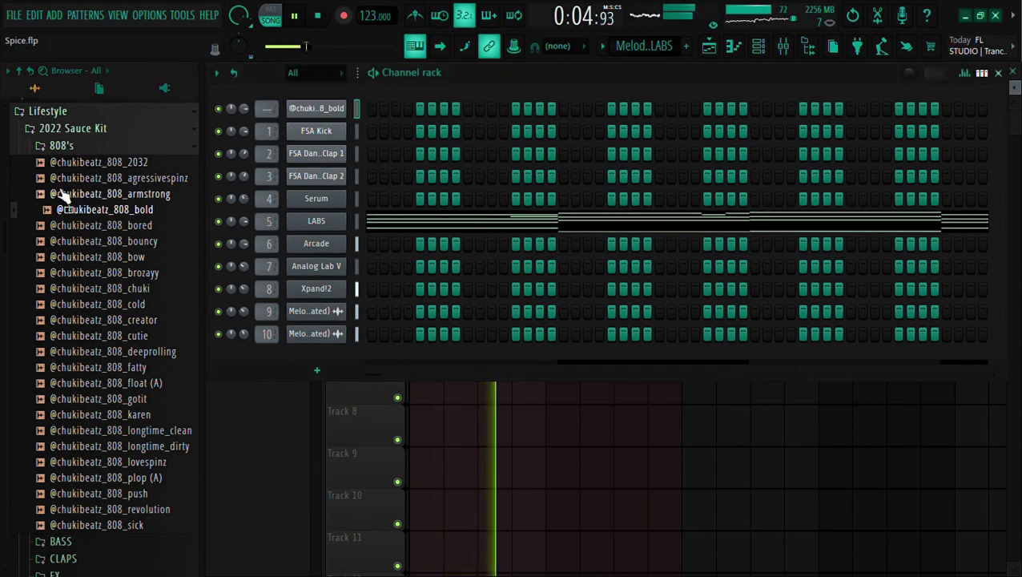
left_click(143, 149)
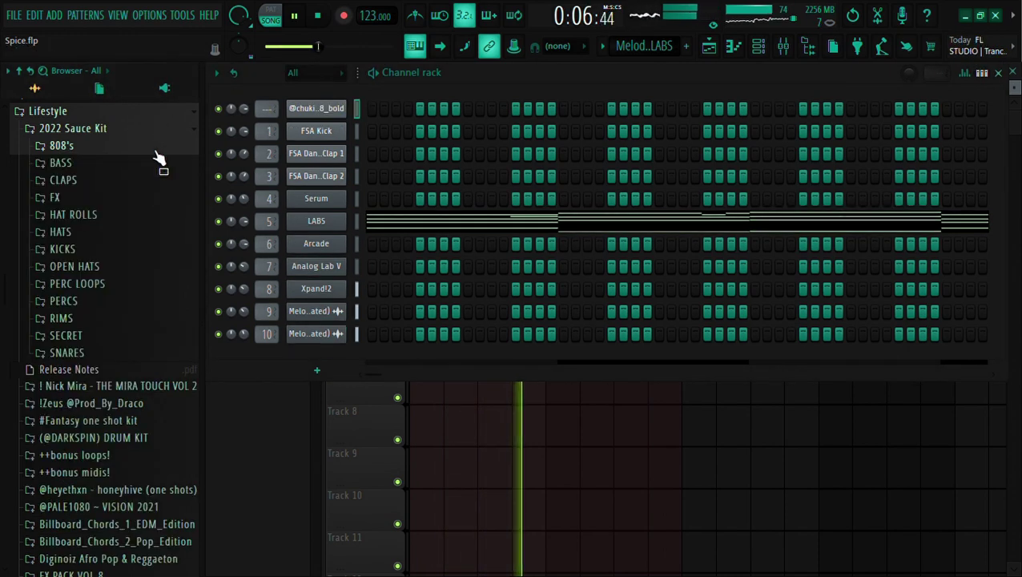
left_click(89, 353)
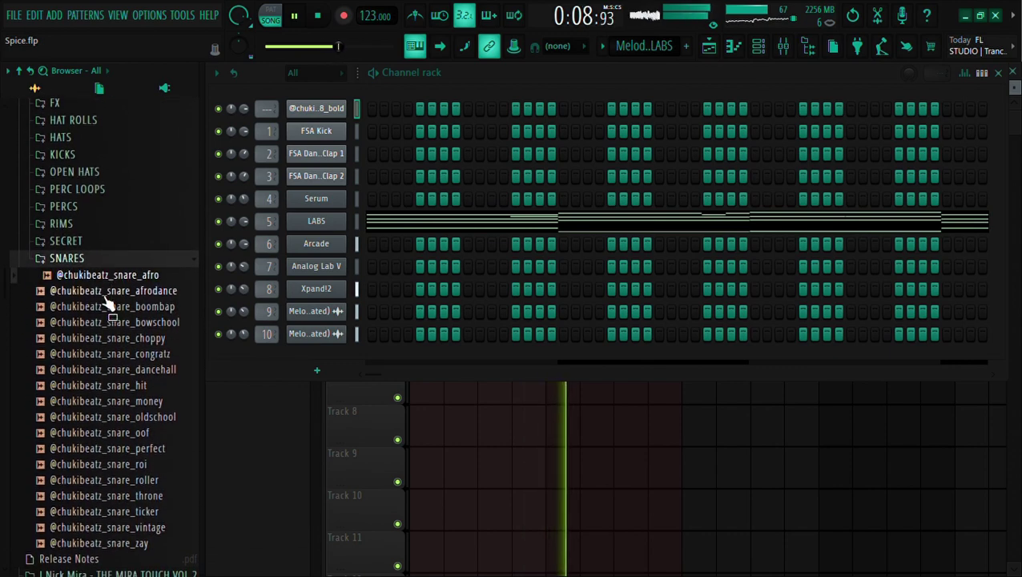
left_click(108, 306)
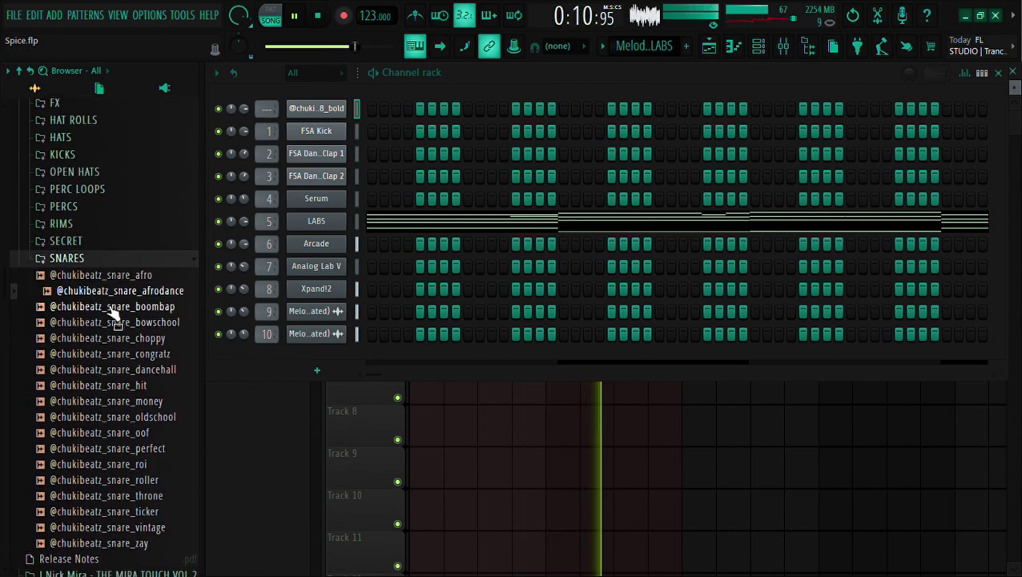
left_click(115, 322)
left_click(105, 340)
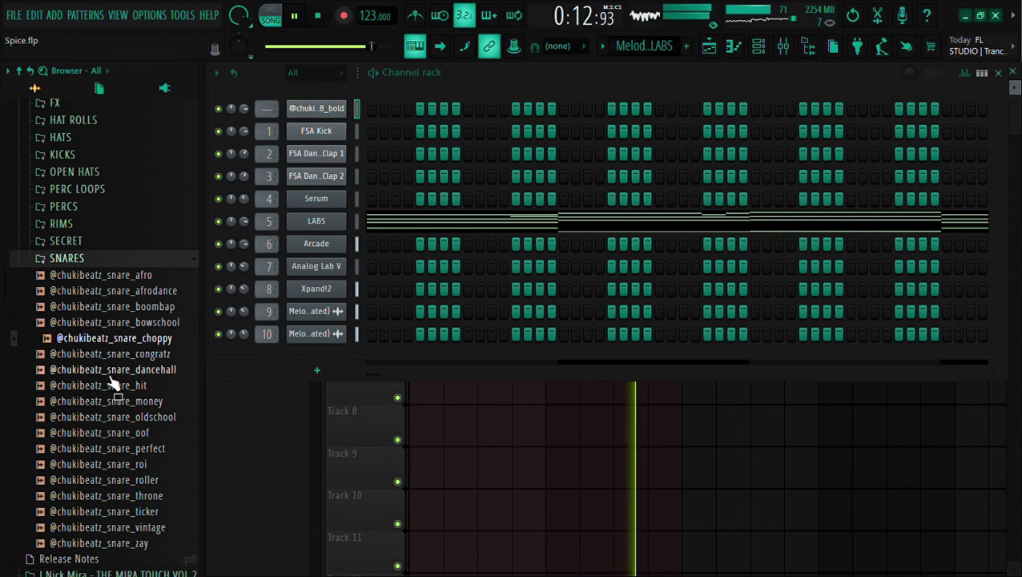
left_click(111, 370)
left_click(111, 354)
key("Up")
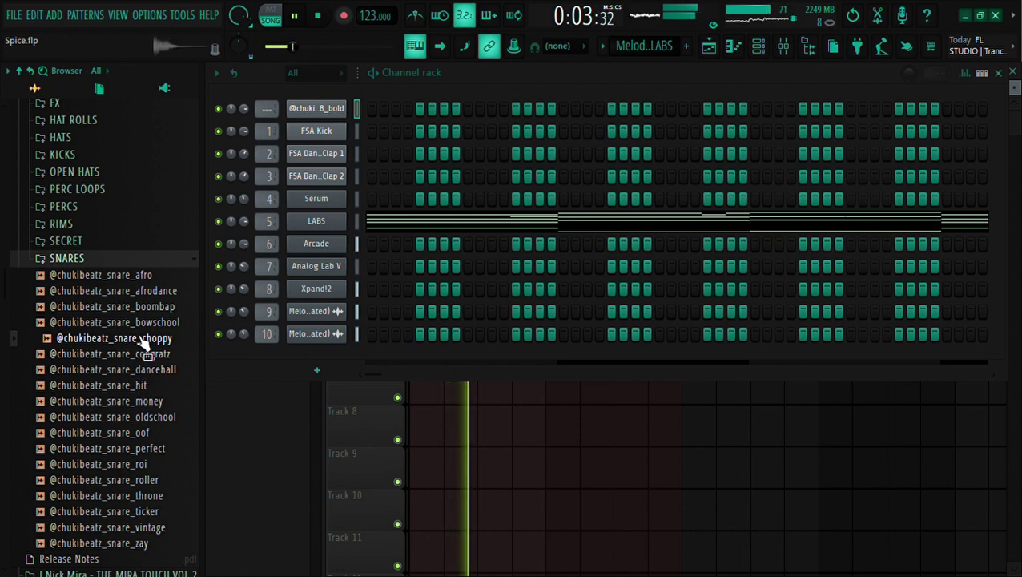
left_click_drag(144, 343, 191, 326)
left_click_drag(326, 336, 329, 120)
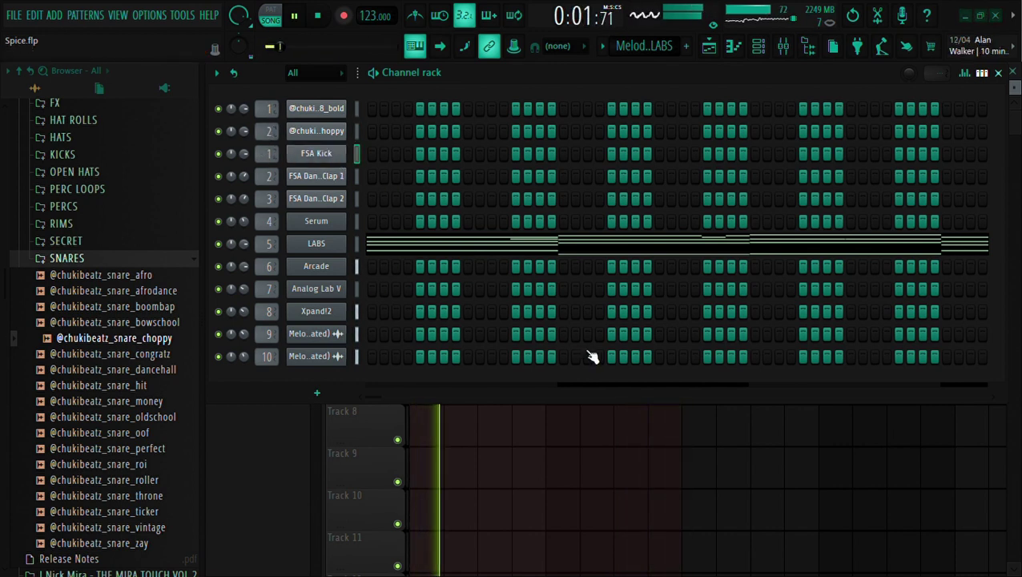
Step: Delete the FSA Kick, FSA Dancehall Clap 1 and FSA Dancehall Clap 2 channels from the channel rack
key("alt+Delete")
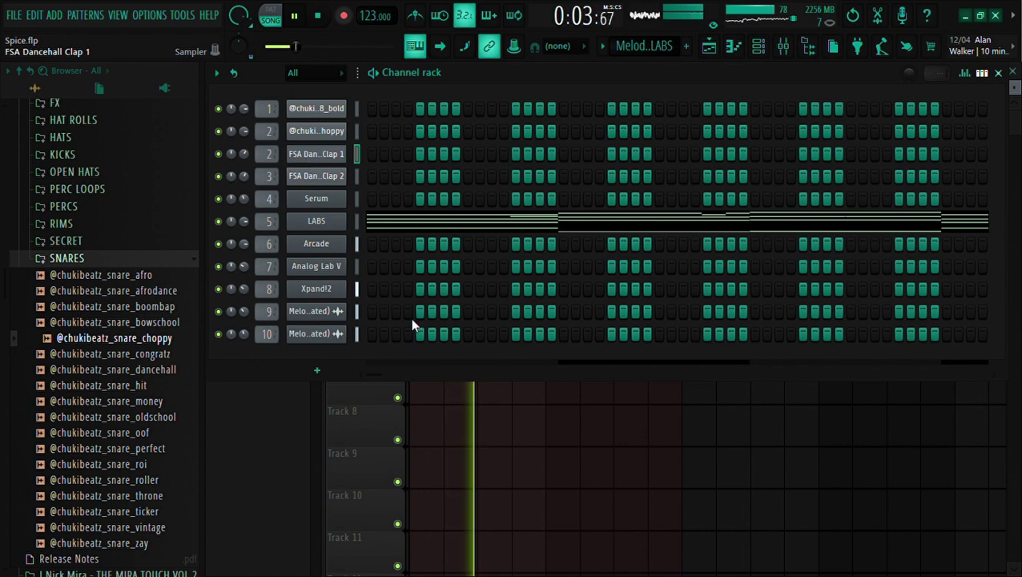
key("alt+Delete")
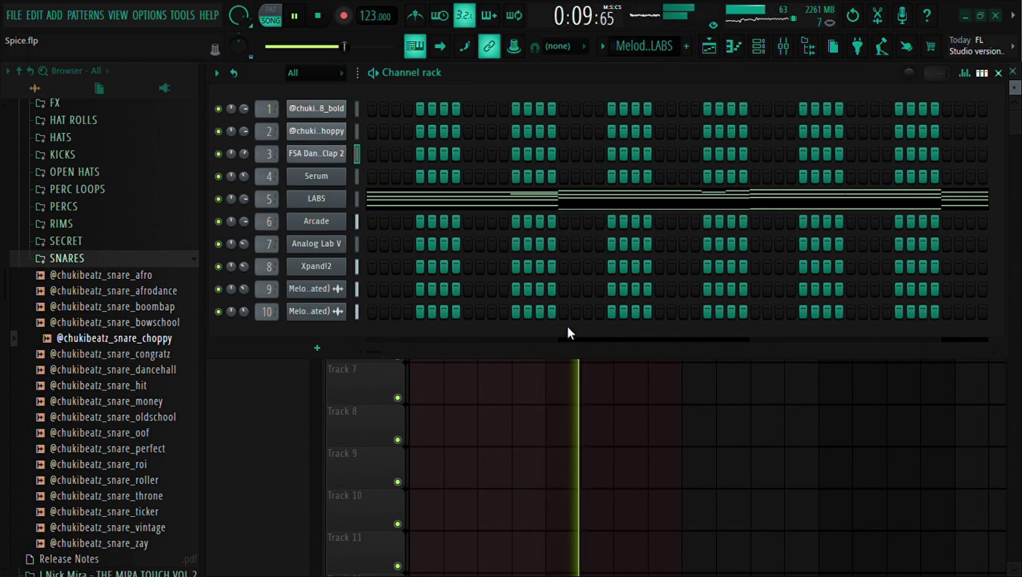
key("alt+Delete")
Step: Collapse the SNARES folder and check the contents of the kit's SECRET folder
left_click(111, 264)
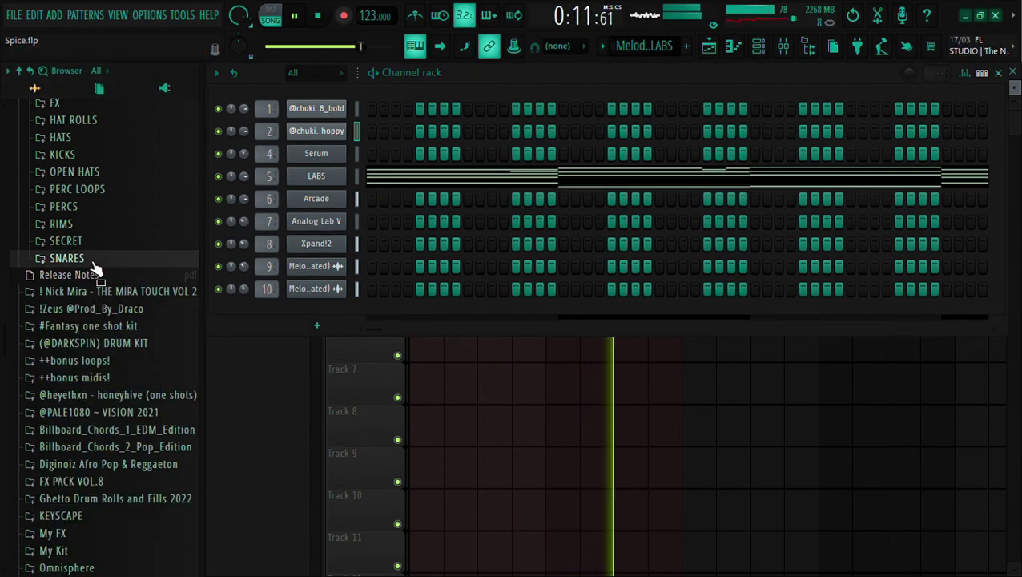
left_click(80, 243)
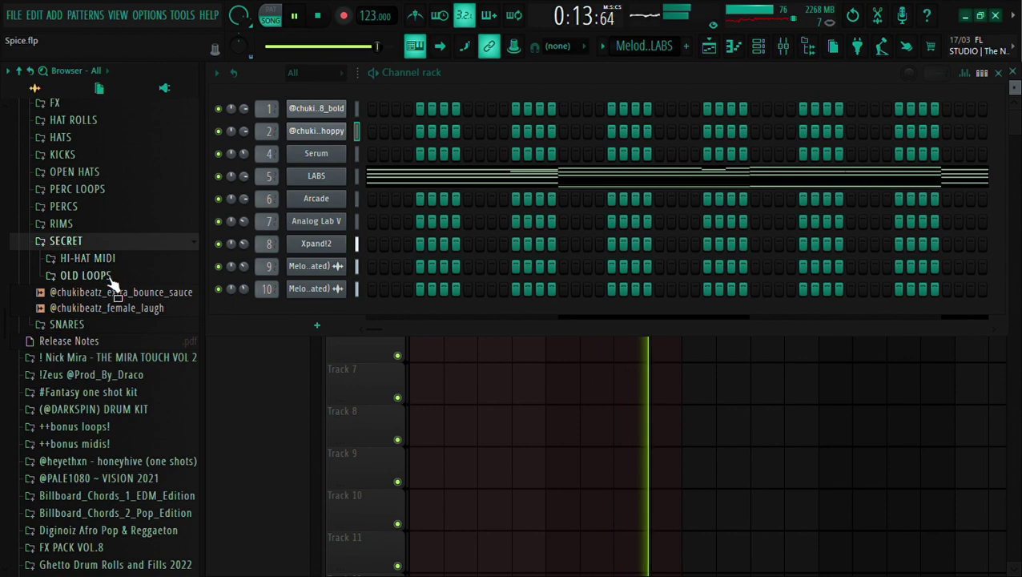
left_click(103, 245)
key("space")
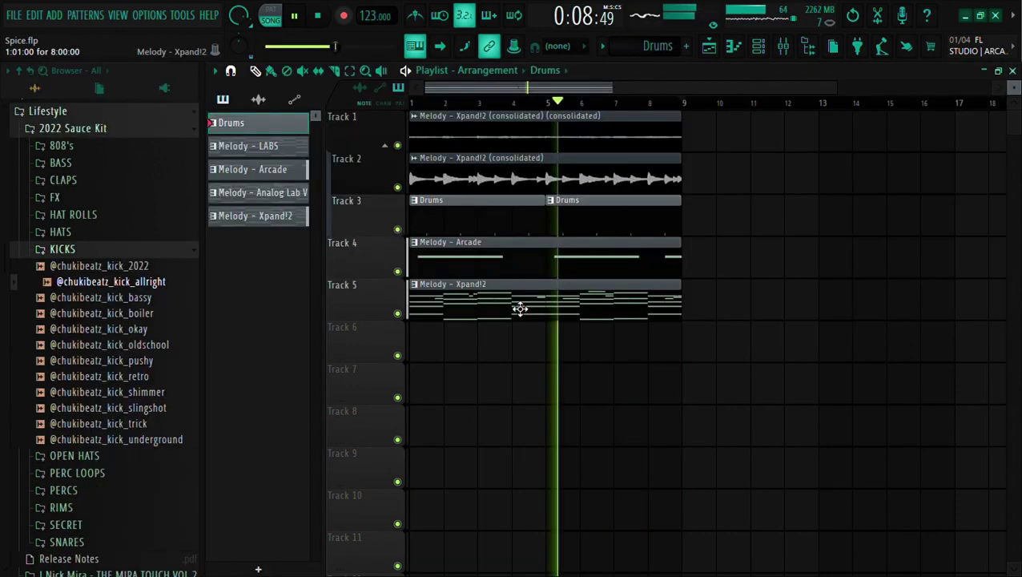
double_click(520, 309)
left_click(760, 48)
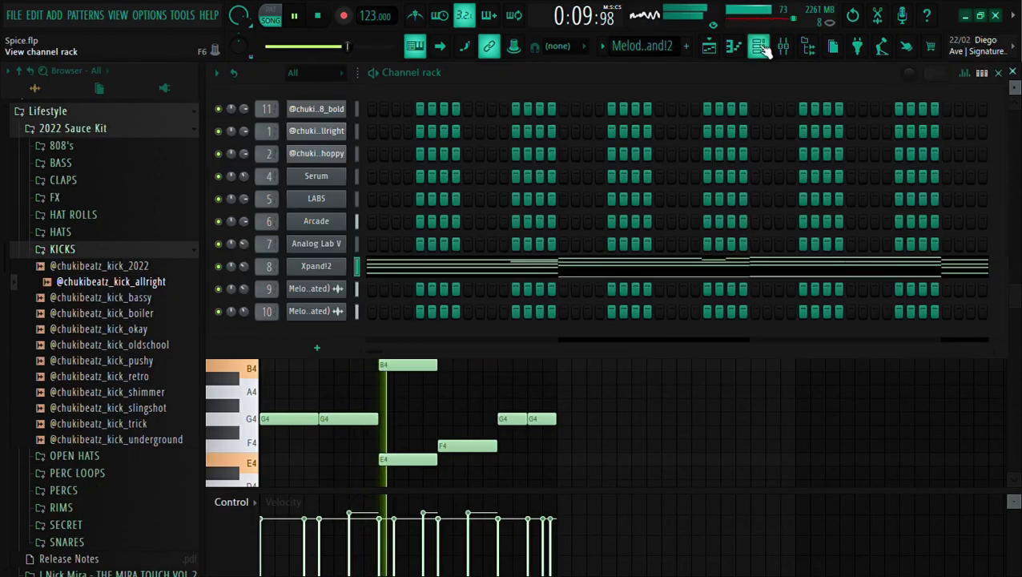
right_click(326, 114)
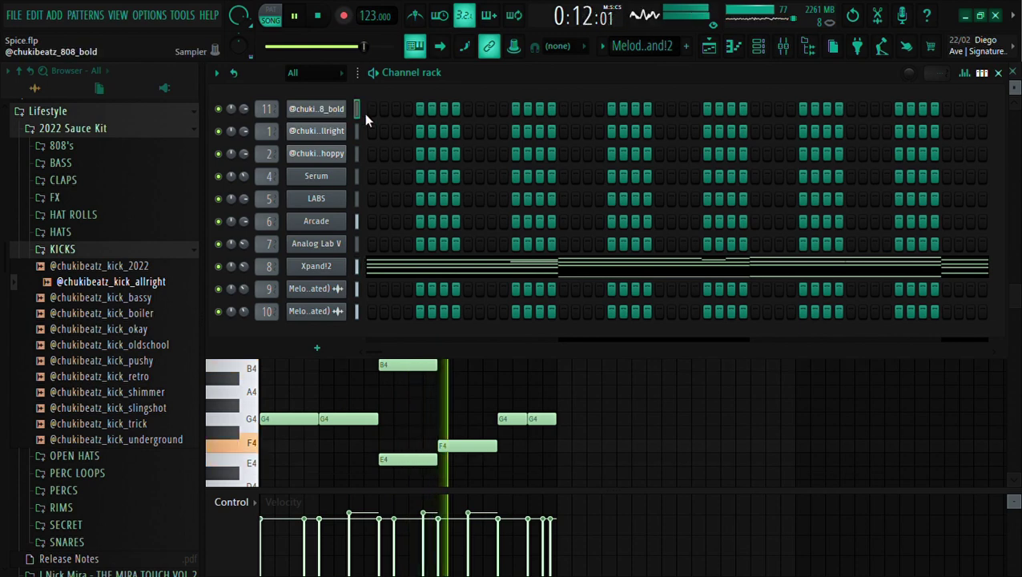
left_click(385, 108)
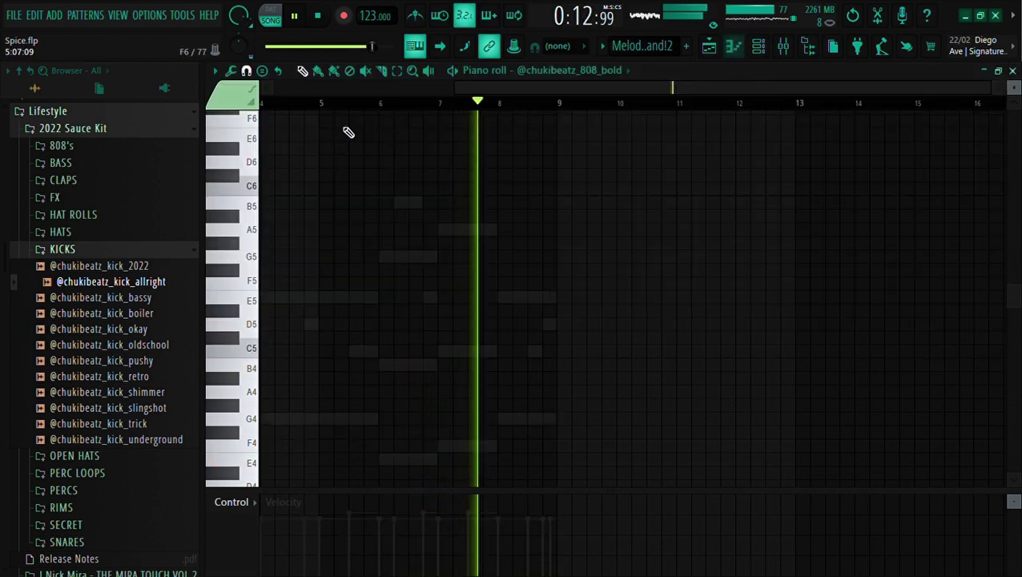
left_click(759, 45)
left_click(333, 110)
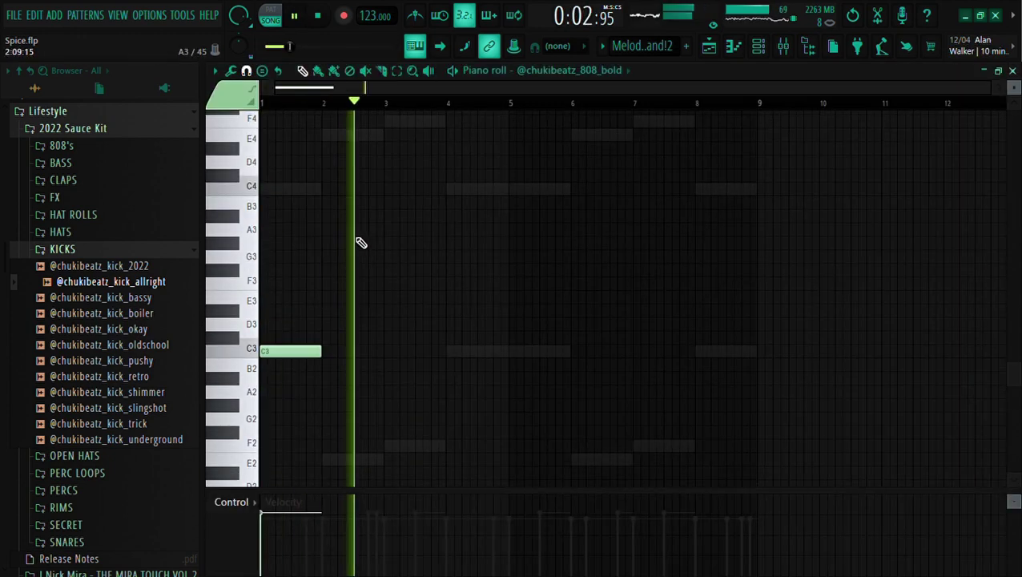
Step: Build the 808 bass line, adding an E2 note at bar 2, splitting the F3 note in bar 3 and deleting the short C3 note at bar 4
left_click(337, 459)
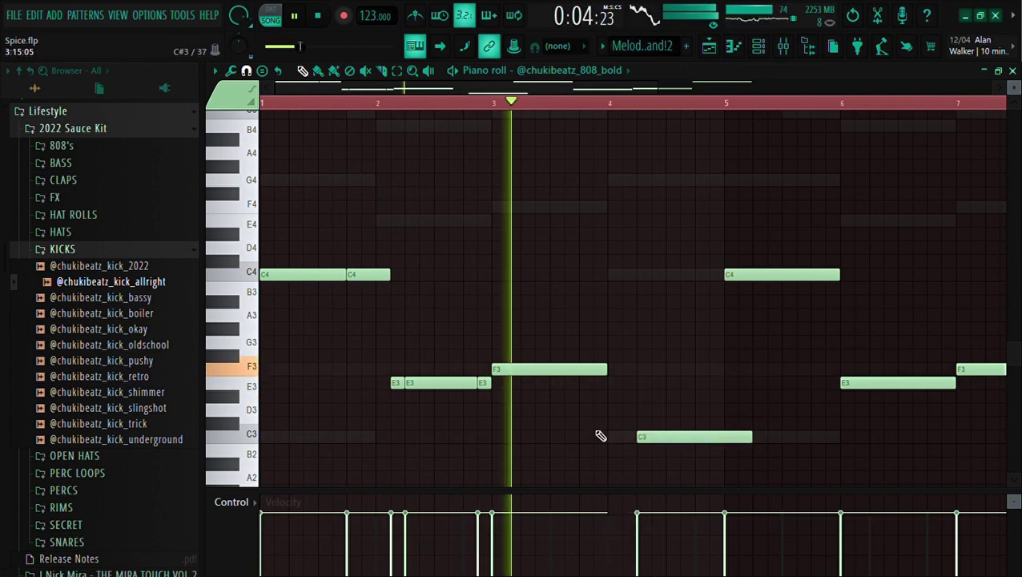
left_click(572, 370)
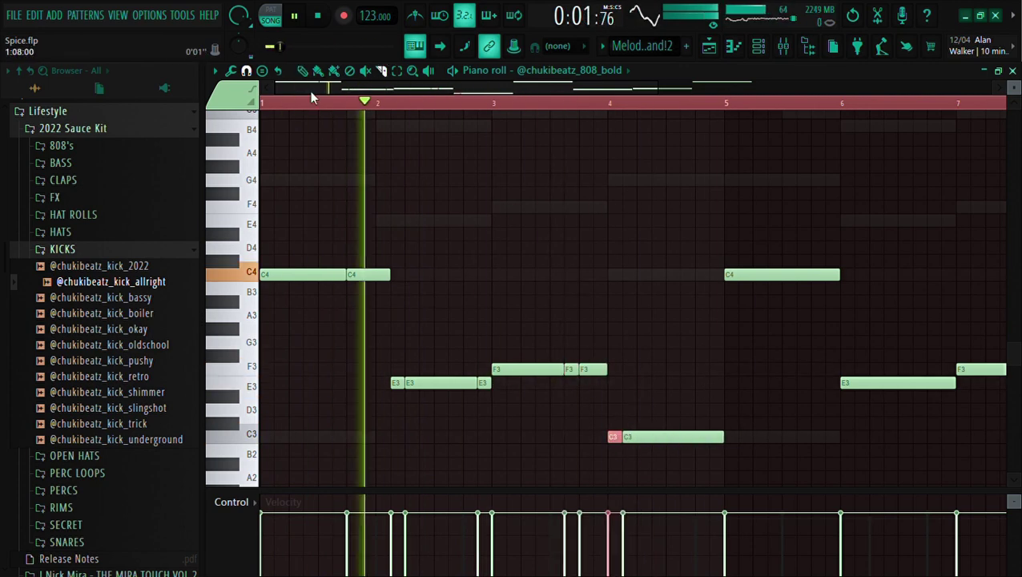
key("Delete")
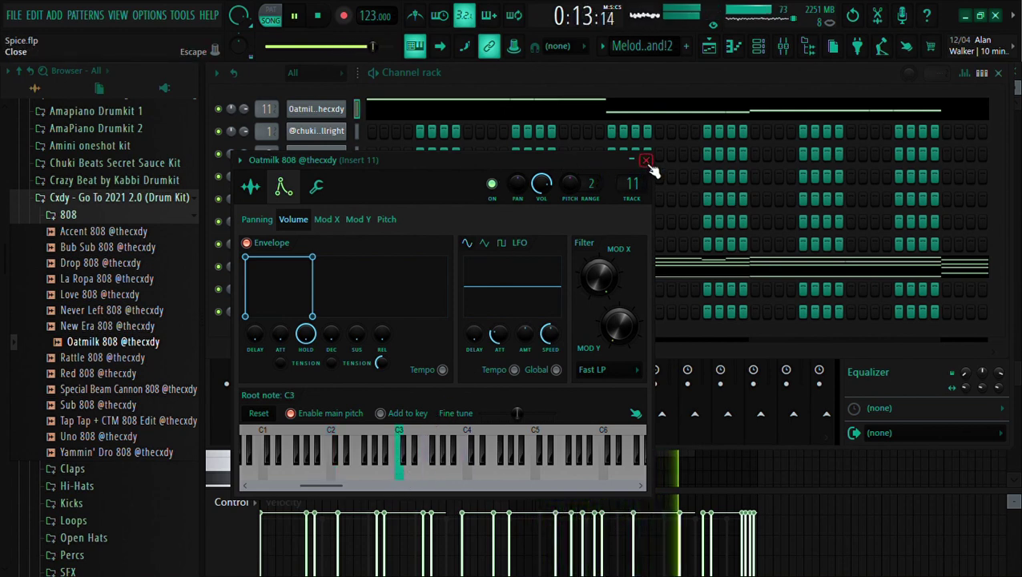
left_click(149, 220)
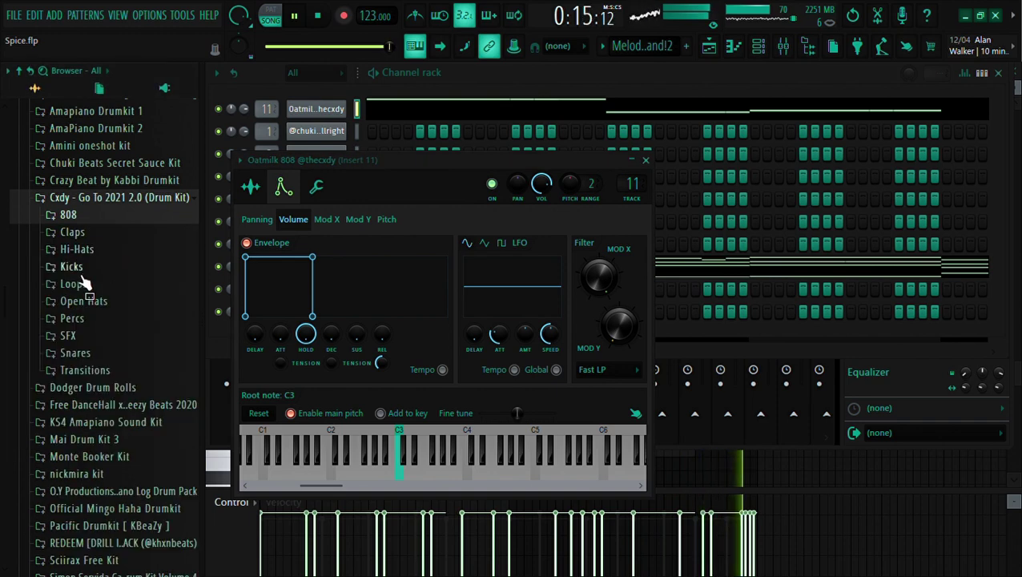
left_click(71, 267)
left_click(316, 132)
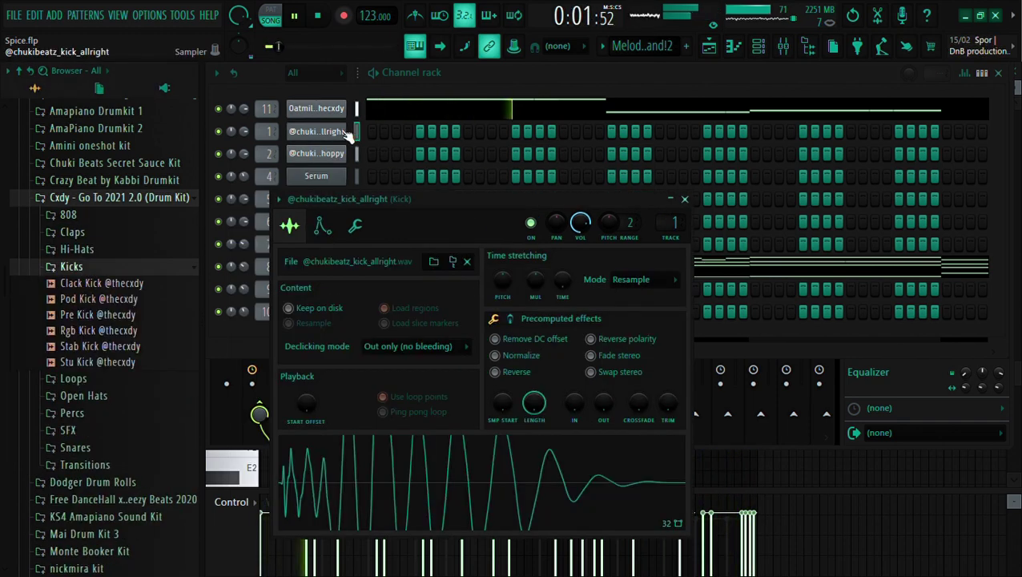
left_click(344, 109)
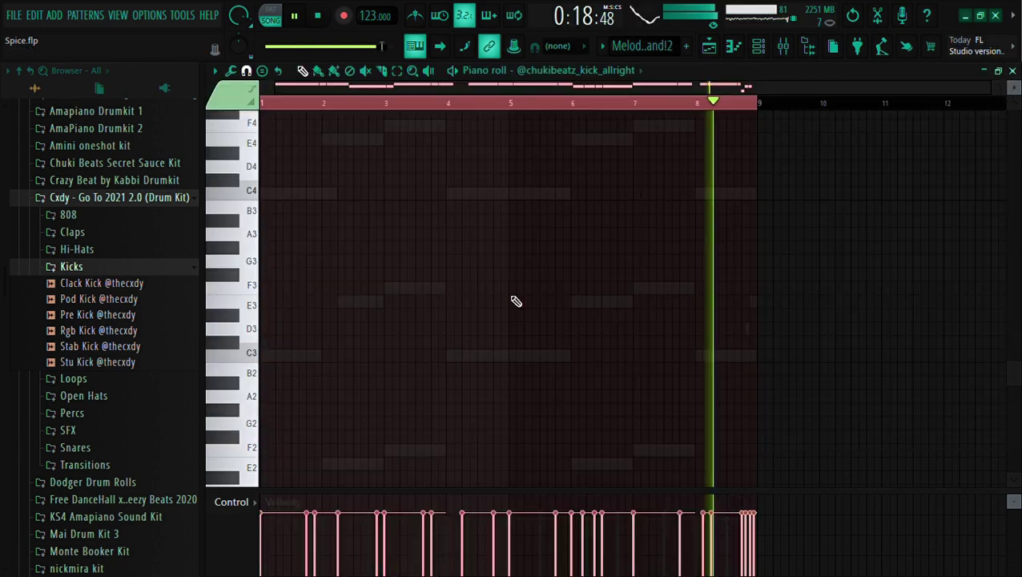
key("ctrl+c")
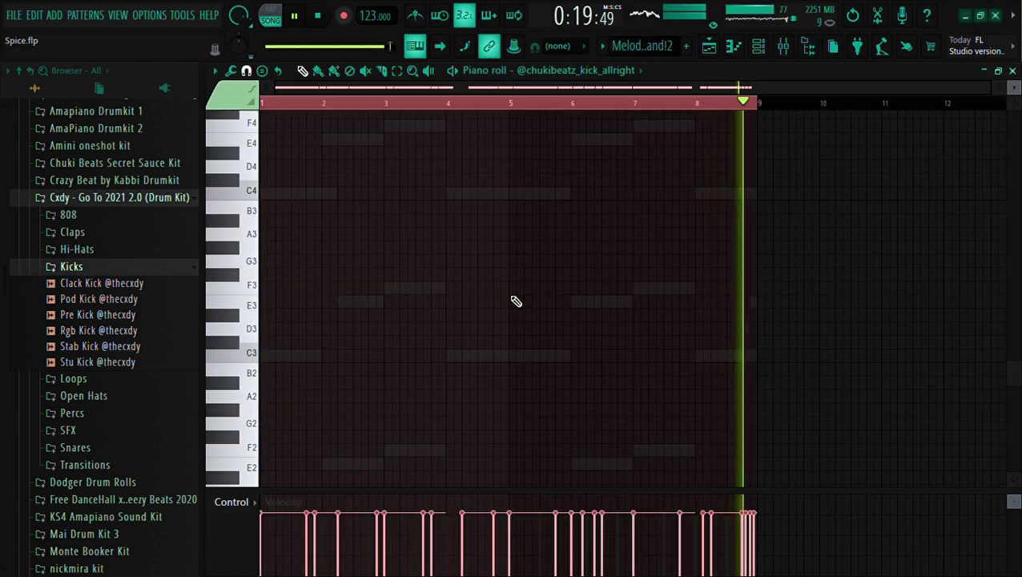
scroll(516, 301, "up", 5)
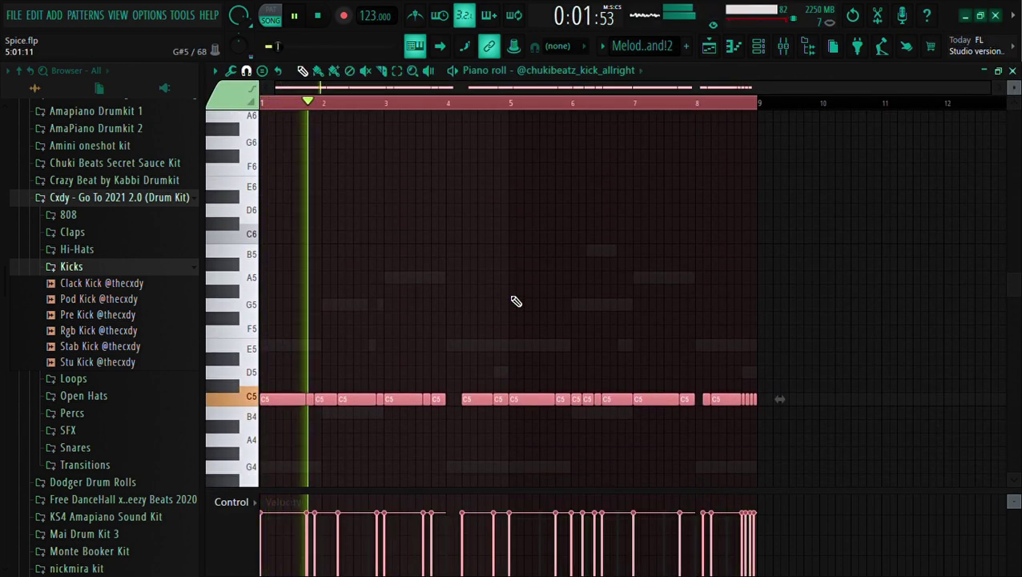
key("ctrl+Up")
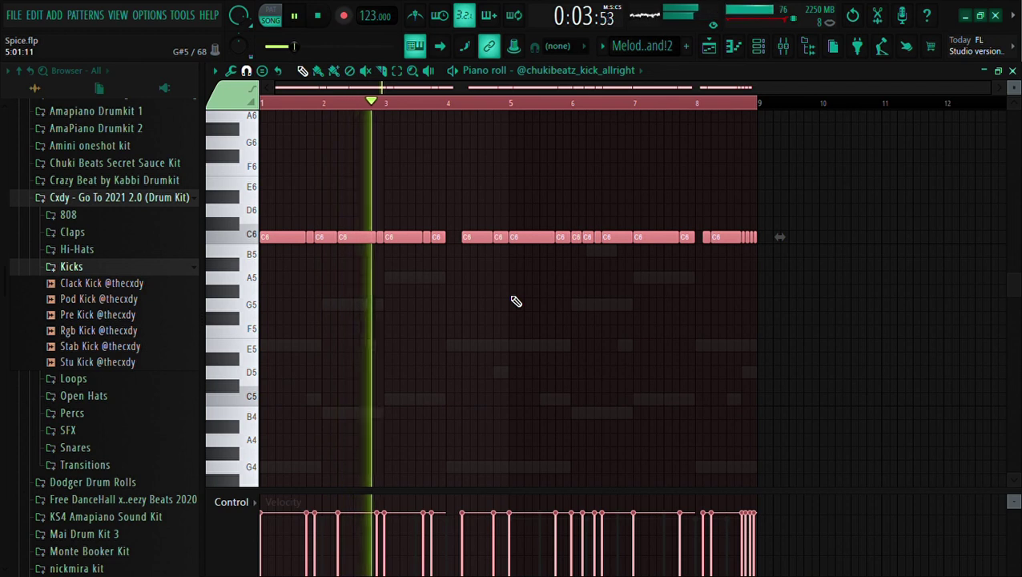
key("ctrl+Down")
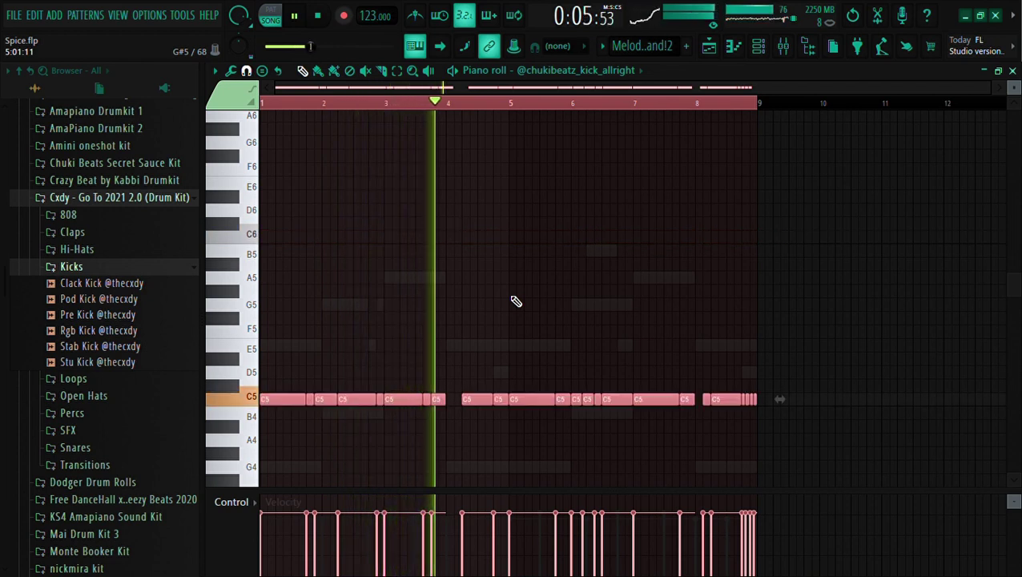
left_click(759, 45)
left_click(98, 285)
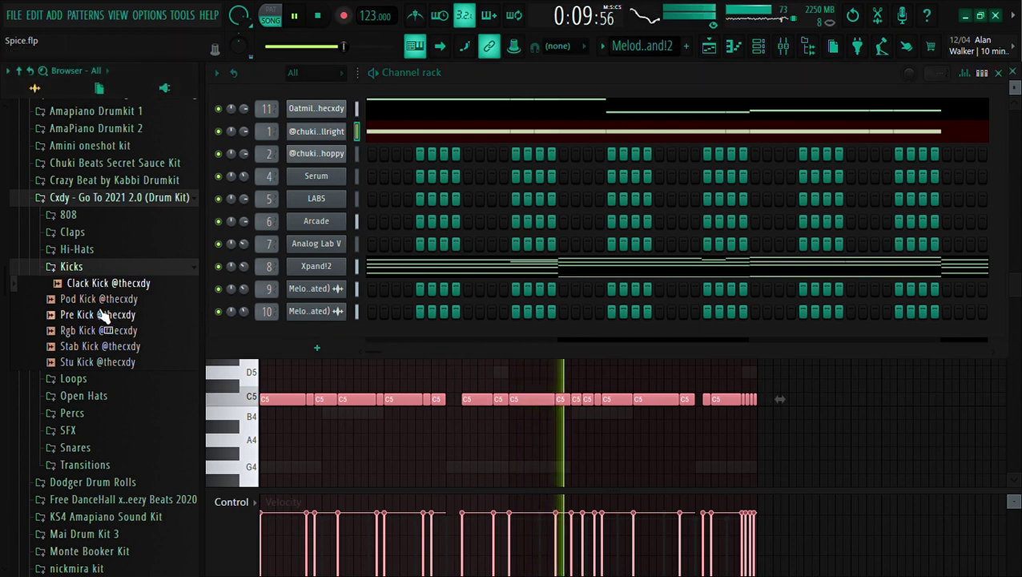
left_click(105, 316)
left_click_drag(105, 321, 220, 256)
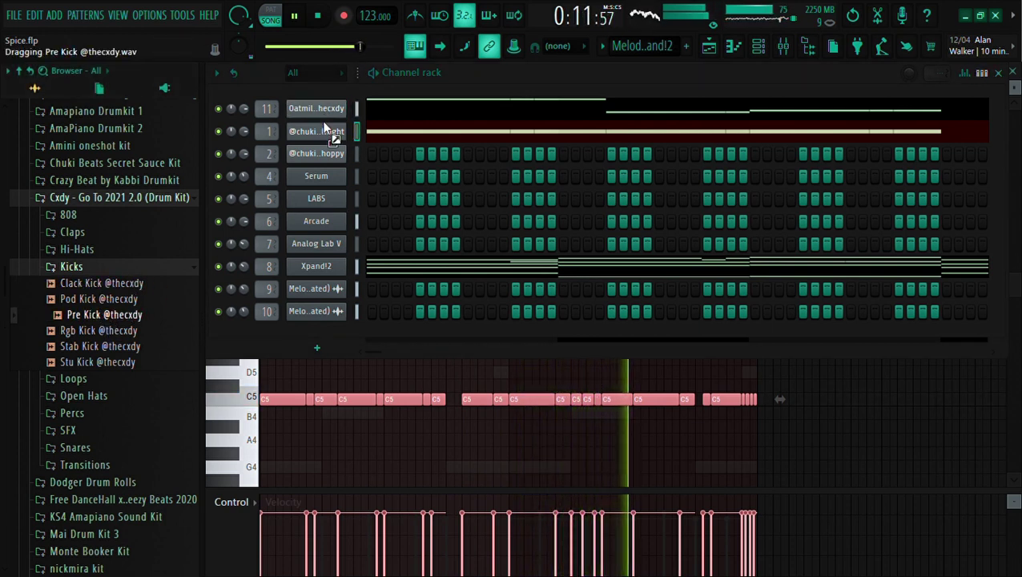
left_click_drag(325, 126, 326, 132)
mouse_move(81, 312)
left_mouse_down()
mouse_move(76, 301)
mouse_move(78, 313)
left_mouse_up()
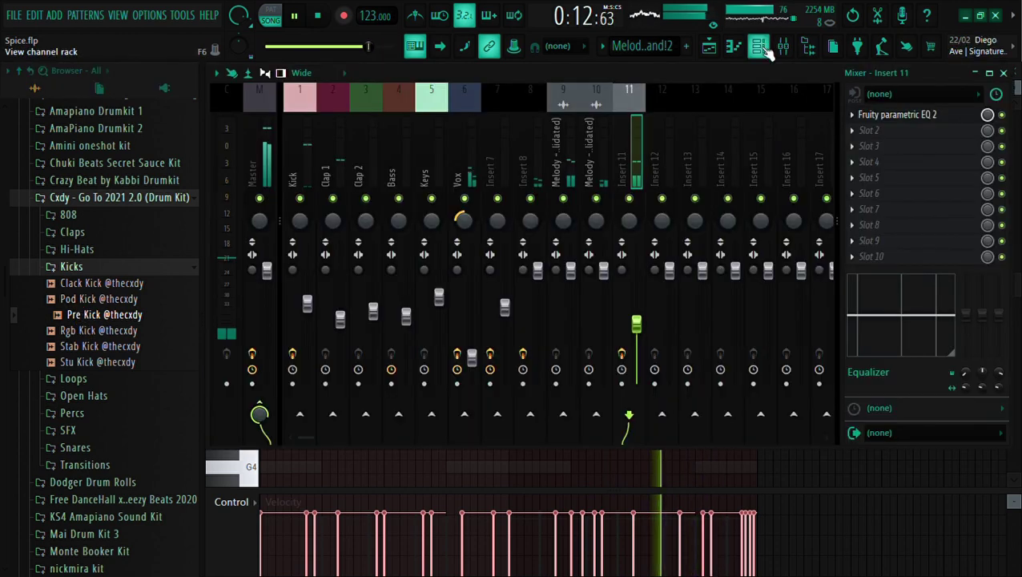
Step: Return to the channel rack, collapse the Kicks folder and expand the kit's Hi-Hats folder
left_click(761, 49)
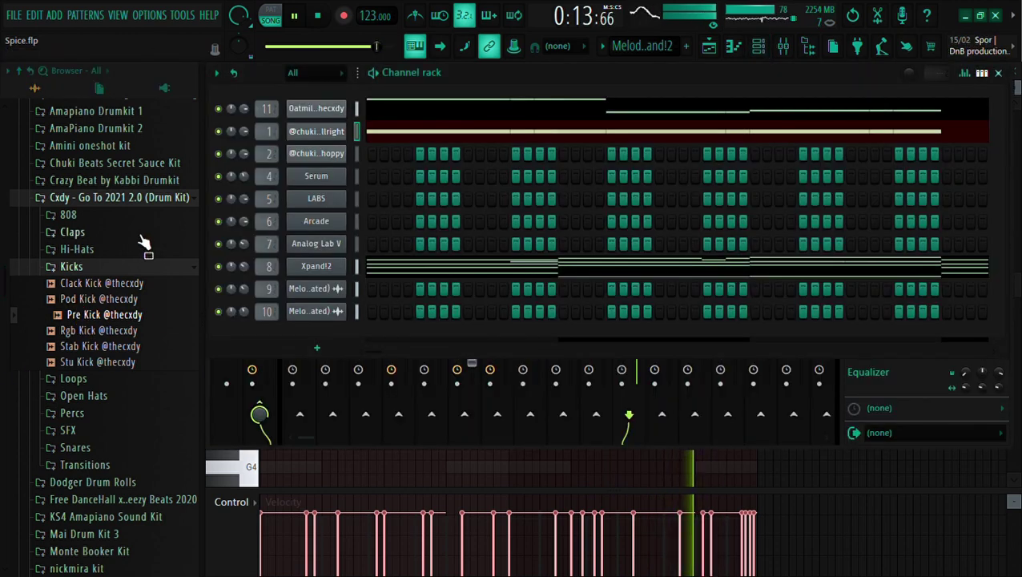
left_click(114, 266)
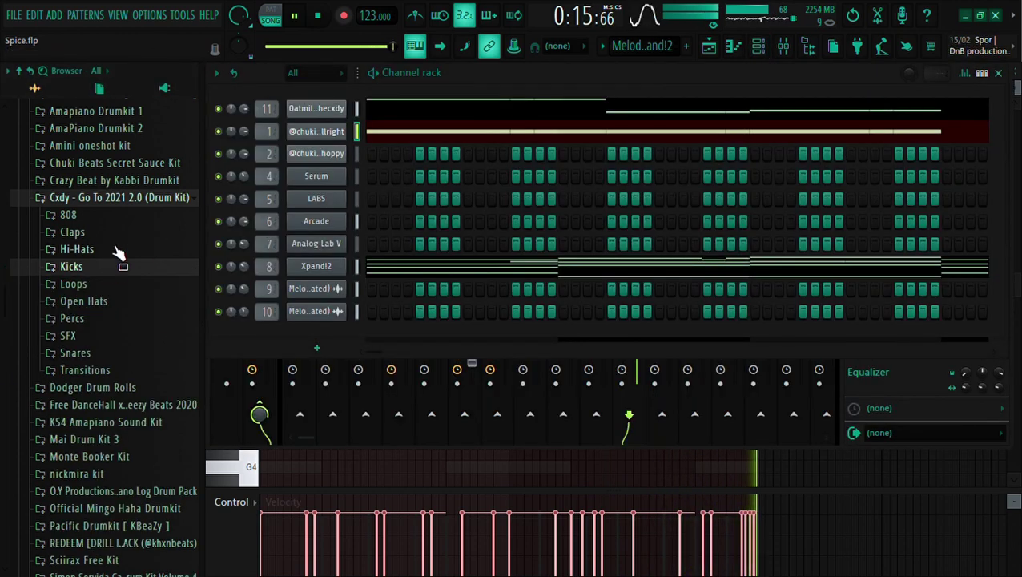
left_click(80, 251)
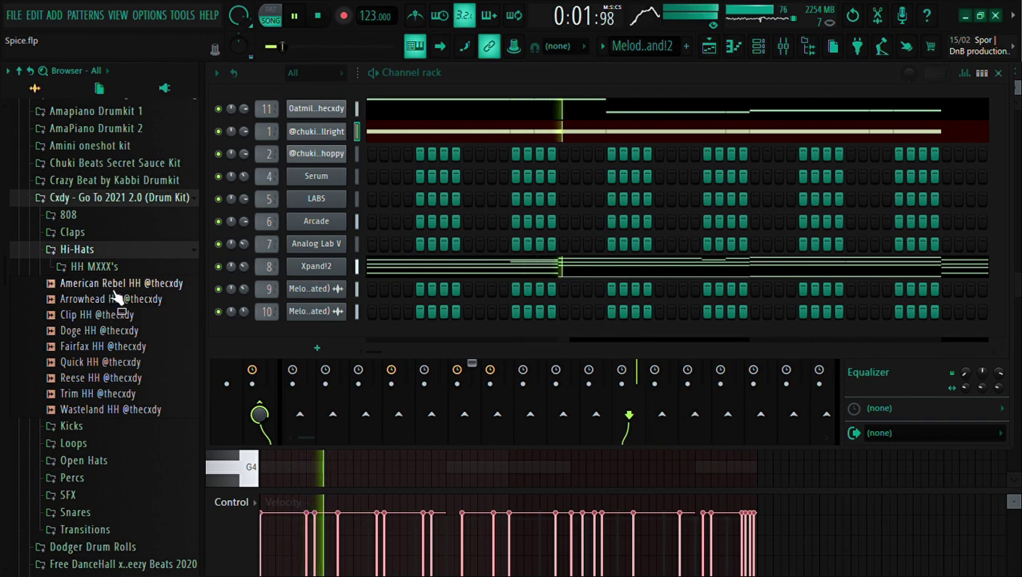
Step: Audition the American Rebel HH and Arrowhead HH samples and add Arrowhead HH as a new channel
left_click(76, 283)
left_click(112, 316)
left_click(124, 286)
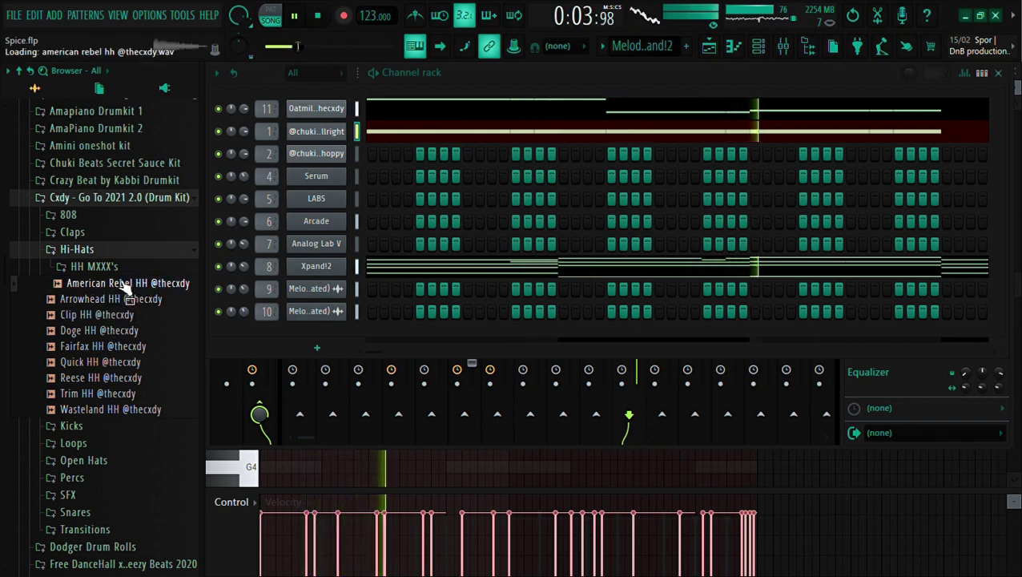
left_click(112, 299)
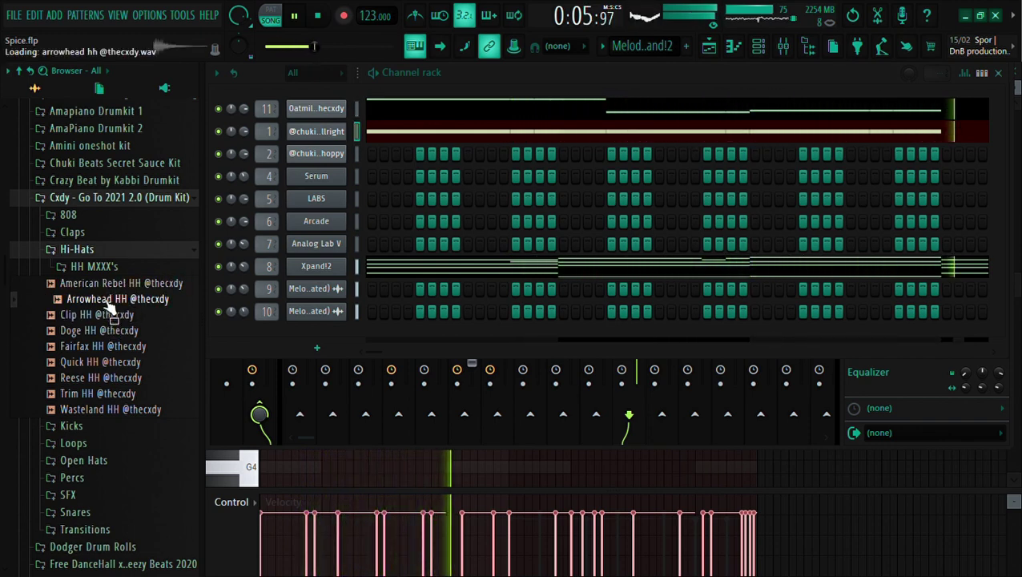
left_click_drag(110, 307, 358, 295)
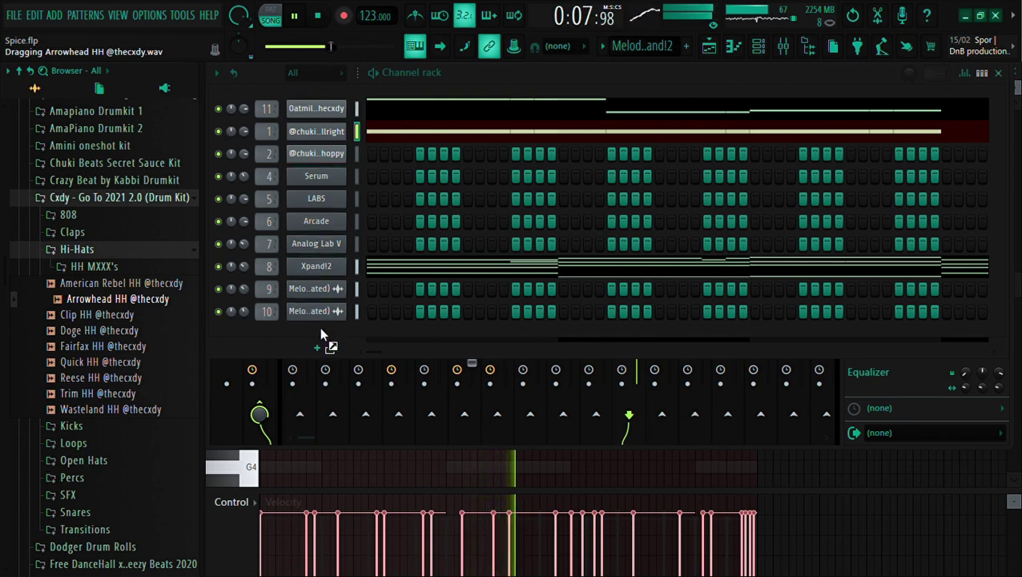
left_click_drag(319, 327, 321, 330)
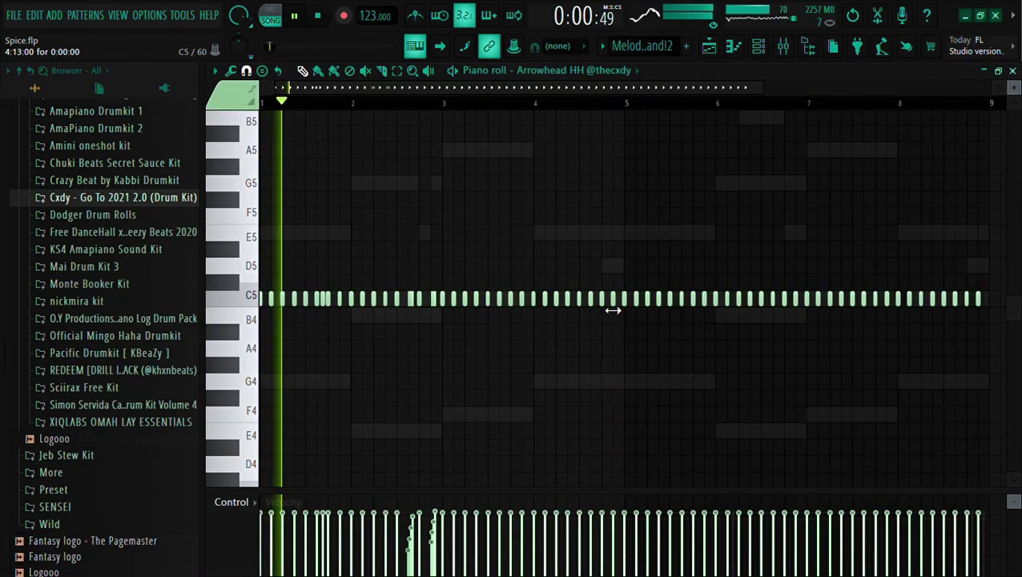
Step: Try an extra C5 hi-hat hit just before bar 5 in the Arrowhead HH piano roll
scroll(474, 342, "up", 3)
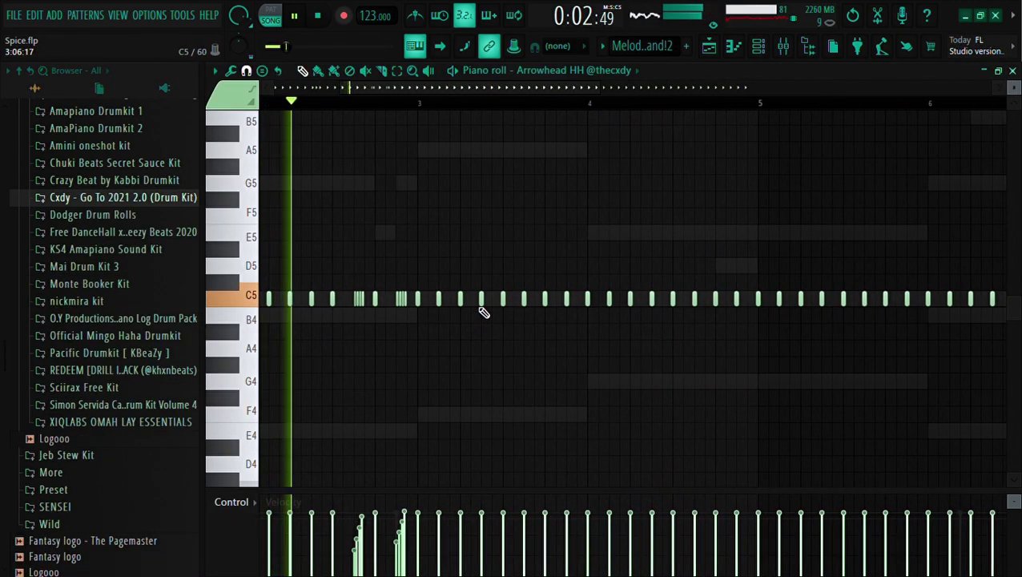
left_click(750, 301)
scroll(718, 334, "down", 1)
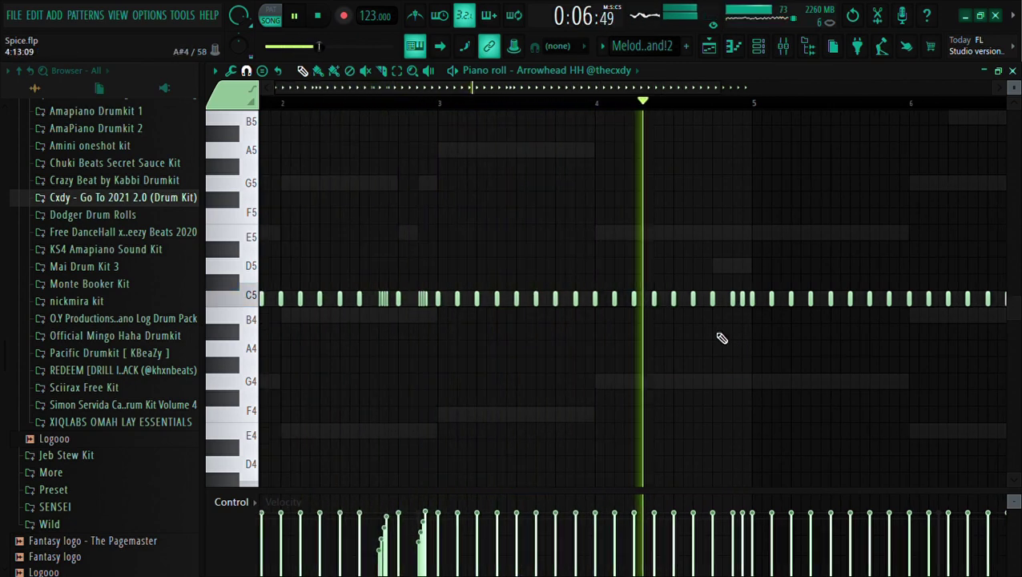
scroll(721, 338, "down", 4)
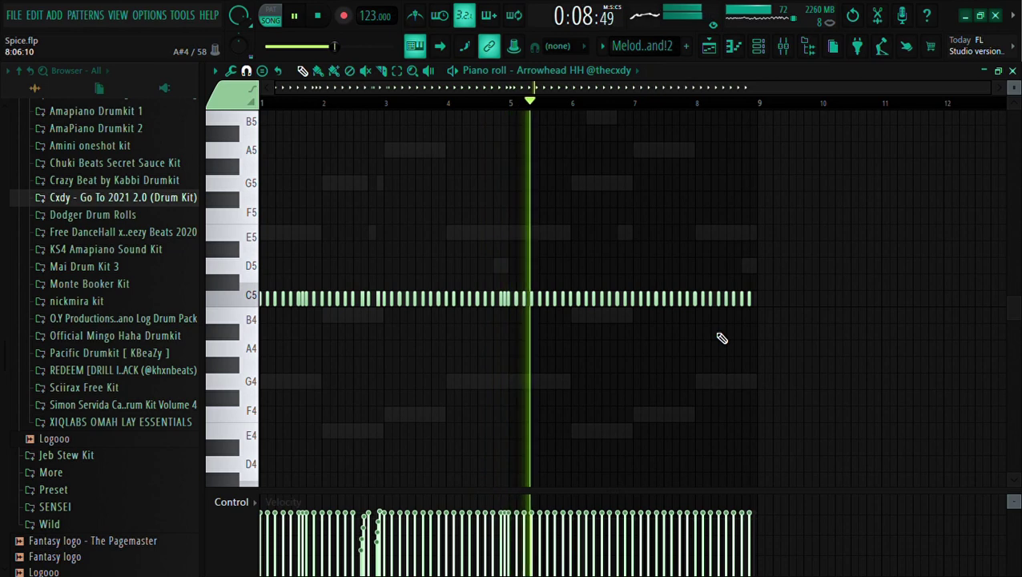
Step: Add an extra C5 hi-hat hit at 4:14 and delete all hi-hat notes from bar 5 onward
scroll(513, 312, "up", 4)
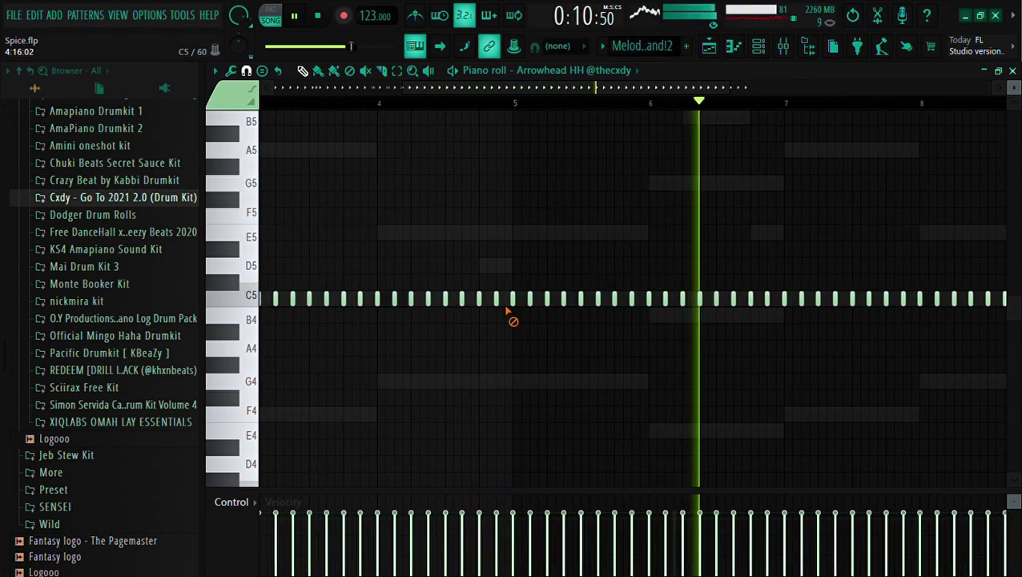
left_click(495, 305)
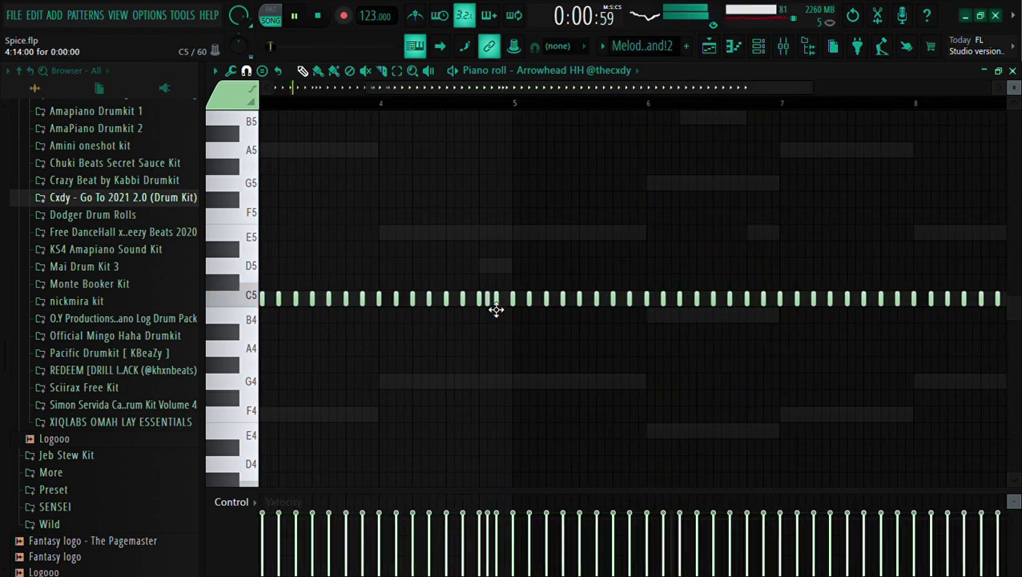
scroll(495, 310, "down", 4)
left_click_drag(507, 277, 841, 397)
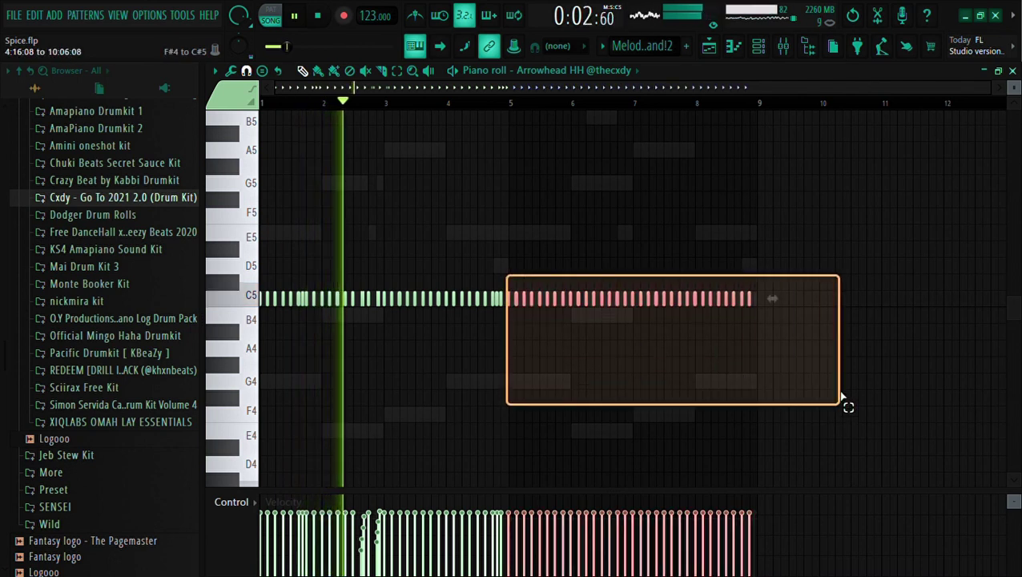
key("Delete")
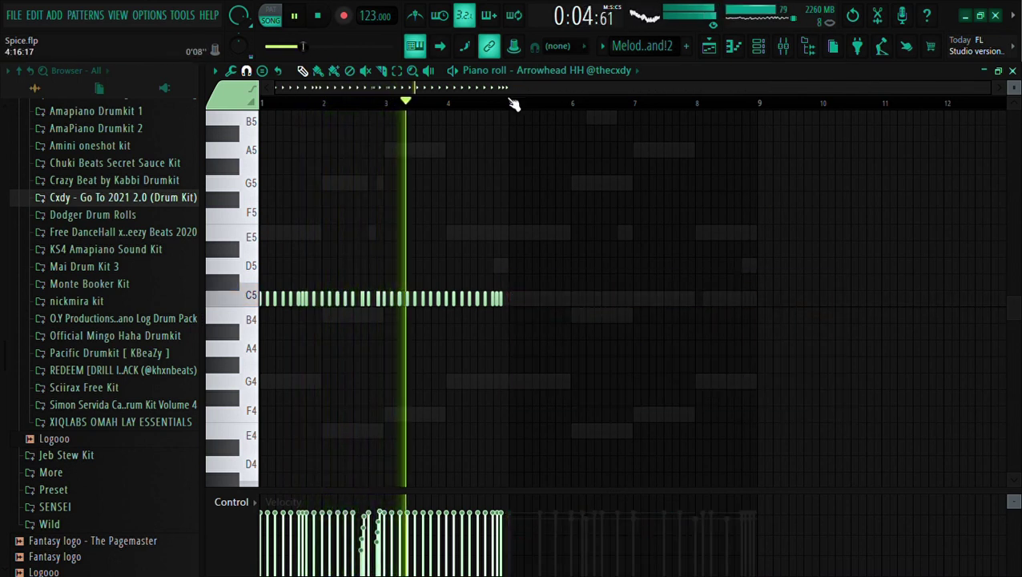
Step: Duplicate the four-bar hi-hat pattern across bars 5 to 8 and deselect the notes
key("ctrl+a")
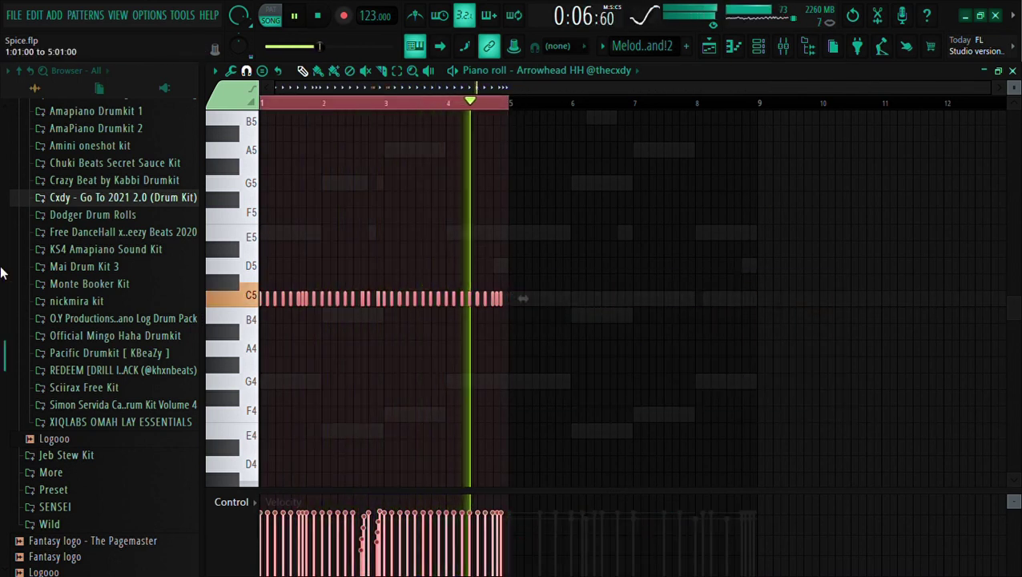
key("ctrl+b")
key("ctrl+d")
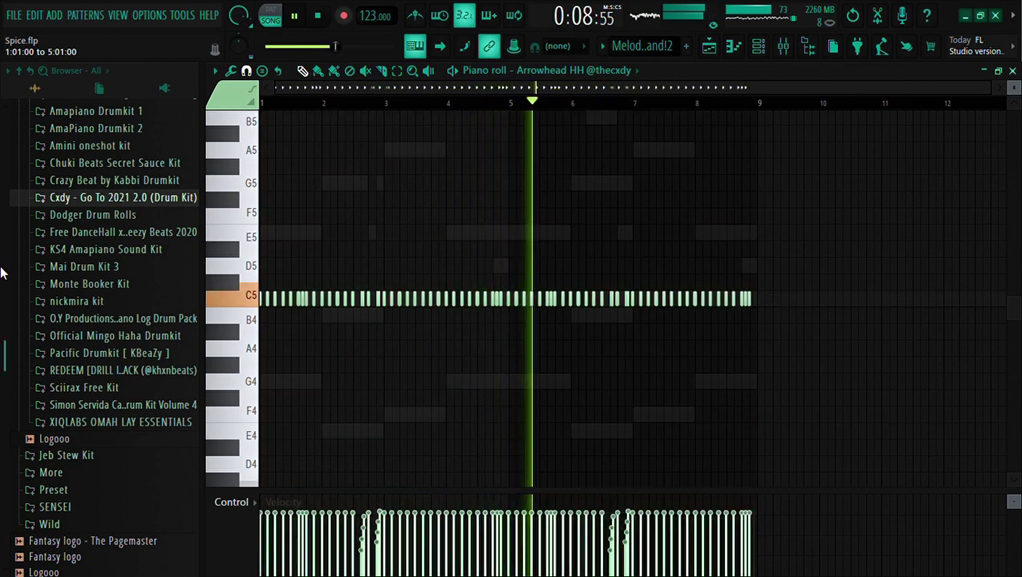
Step: Reduce the hi-hat roll at the end of bar 6 to a single C5 hit
left_click(758, 45)
left_click(485, 340)
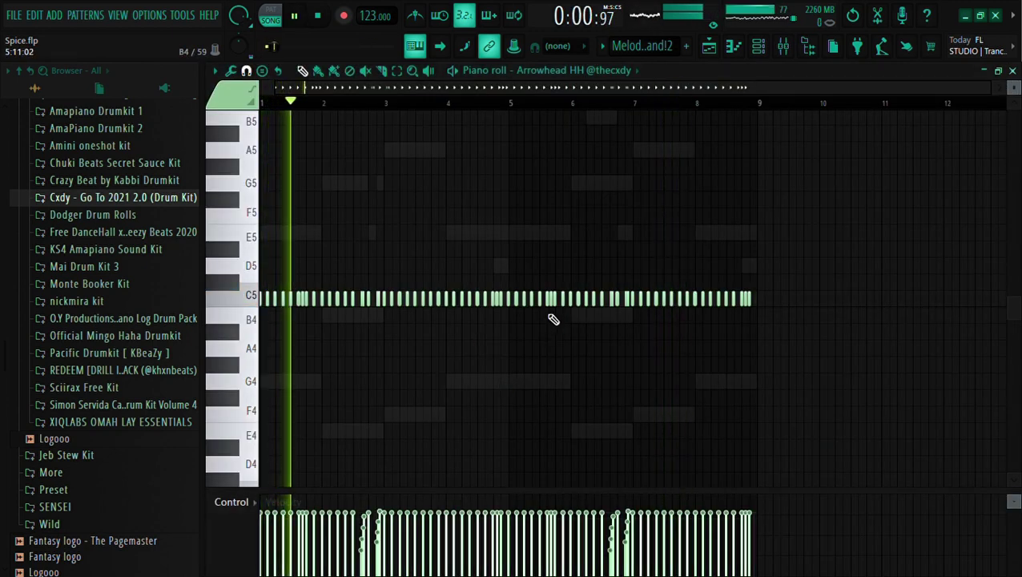
scroll(609, 335, "up", 1, "ctrl")
scroll(615, 324, "up", 6, "ctrl")
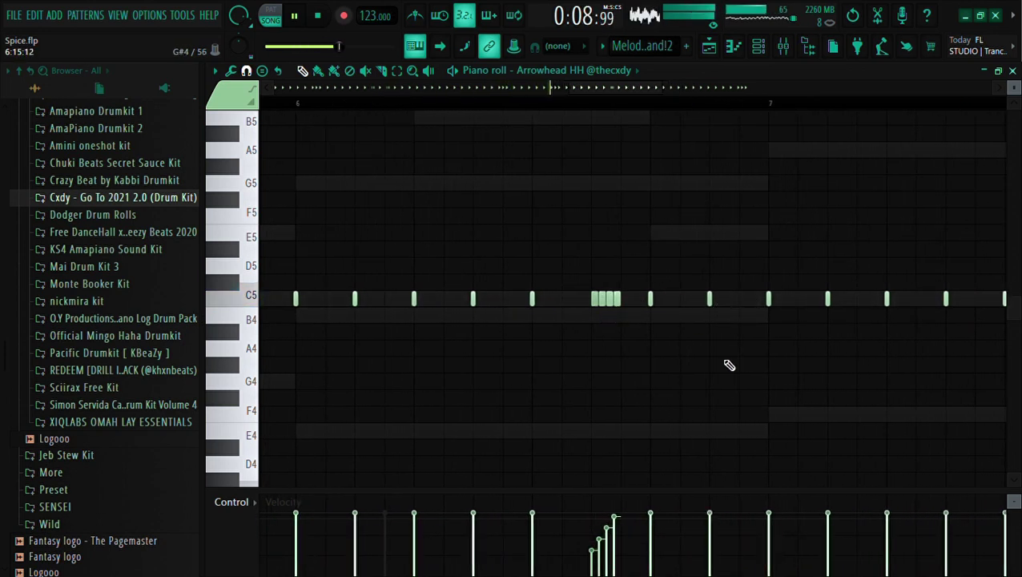
scroll(729, 365, "down", 6, "ctrl")
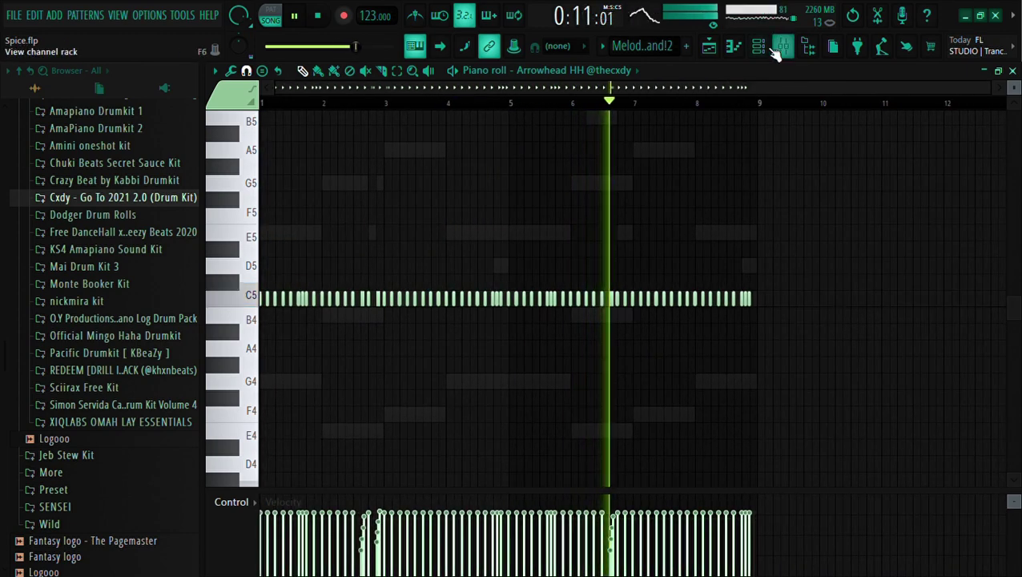
Step: Show the channel rack again and reopen the Hi-Hats folder of the Cxdy - Go To 2021 2.0 kit
left_click(779, 48)
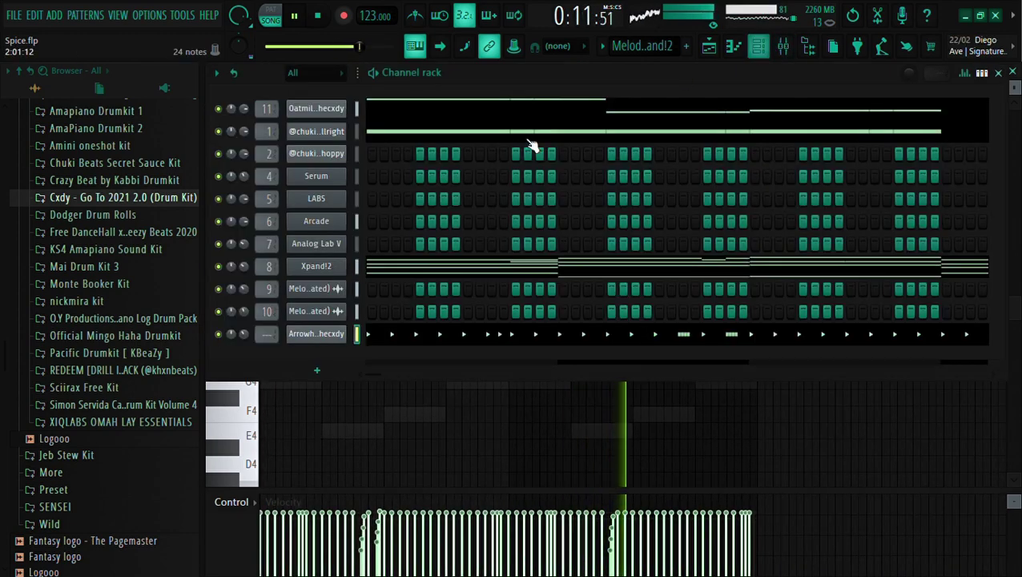
left_click(120, 197)
left_click(95, 250)
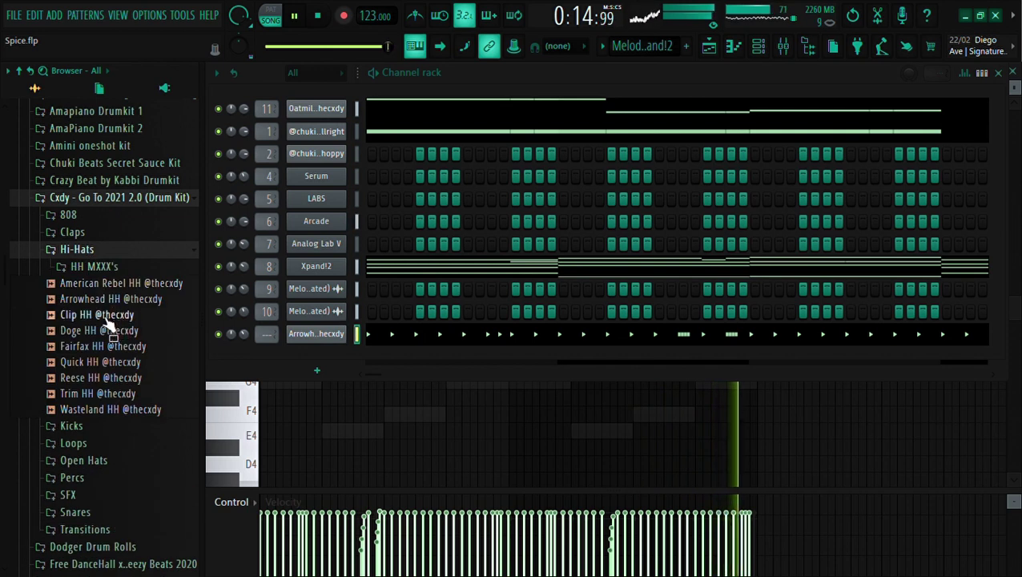
Step: Audition the Clip, Fairfax, Quick and Reese hi-hats and replace the Arrowhead HH sample with Quick HH
left_click(104, 316)
left_click(100, 347)
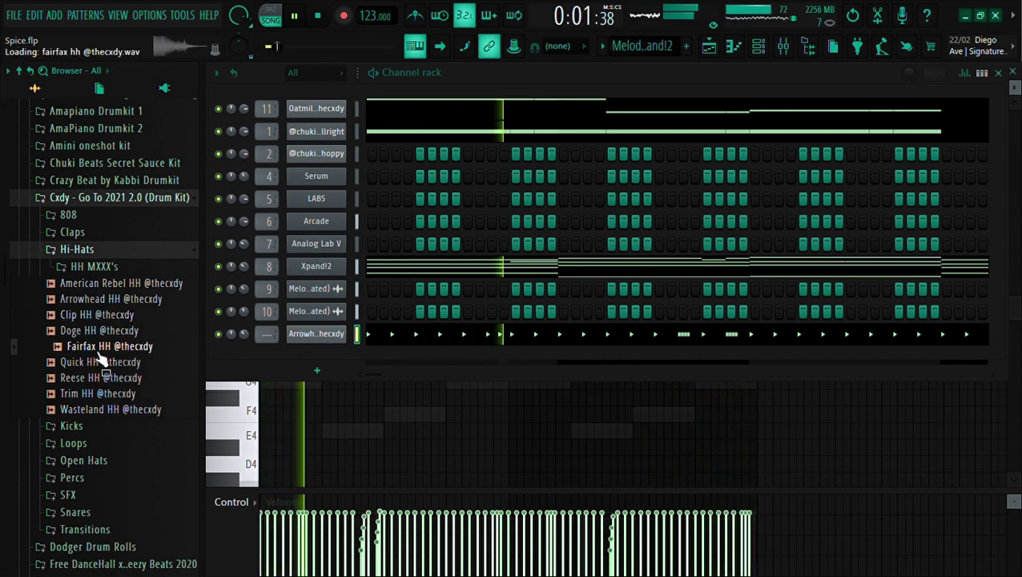
left_click(98, 362)
left_click(96, 378)
left_click_drag(99, 362, 316, 334)
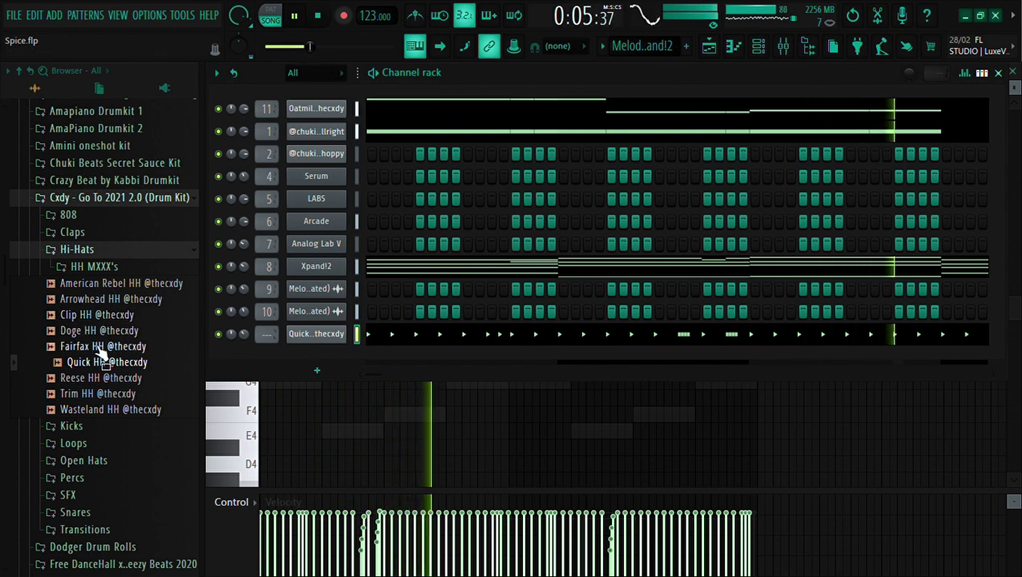
Step: Audition the Trim HH and Wasteland HH samples
left_click(84, 394)
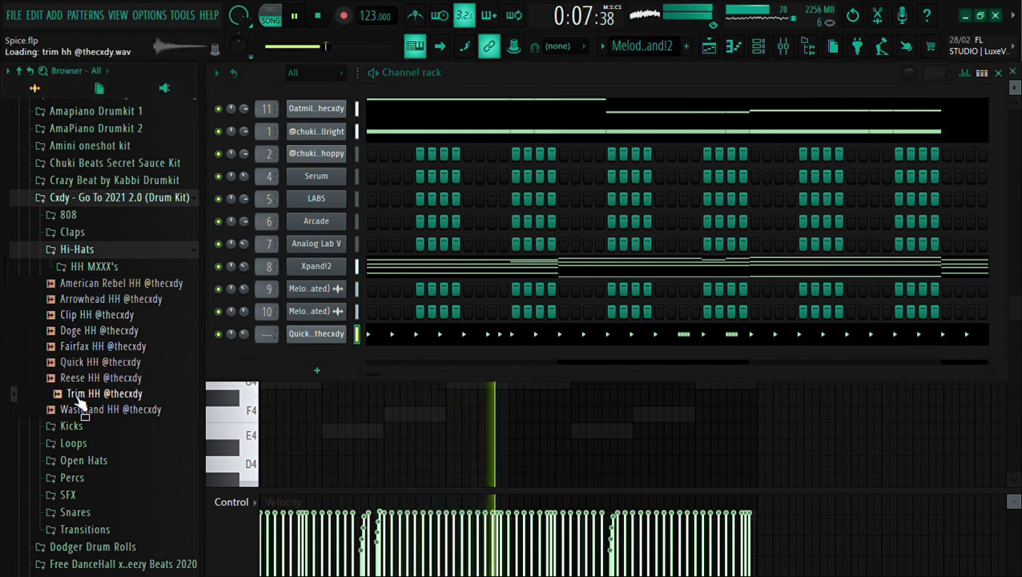
left_click(85, 409)
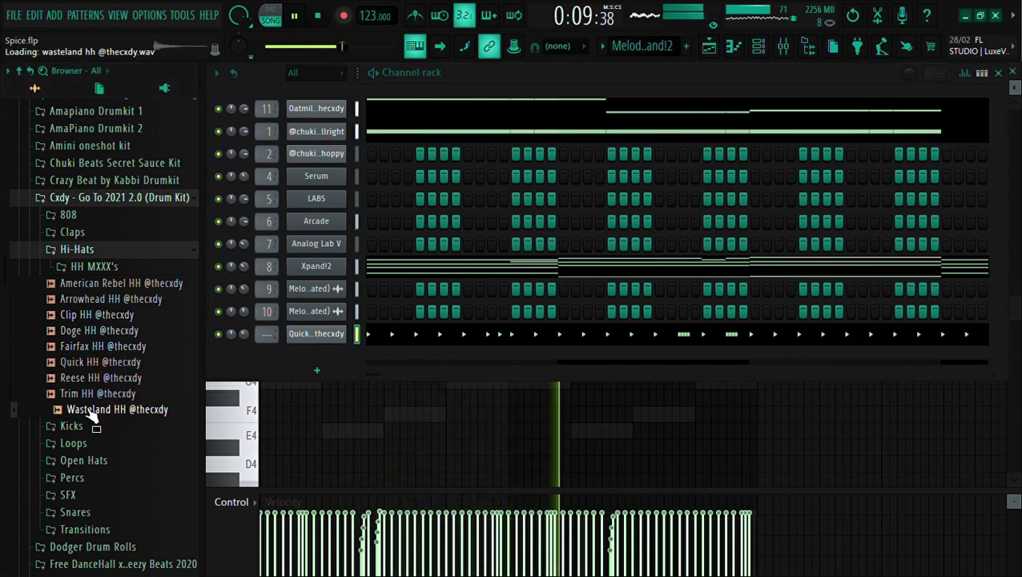
Step: Replace the Quick HH hi-hat sample with Wasteland HH and route its channel to mixer track 12
left_click_drag(342, 342, 337, 340)
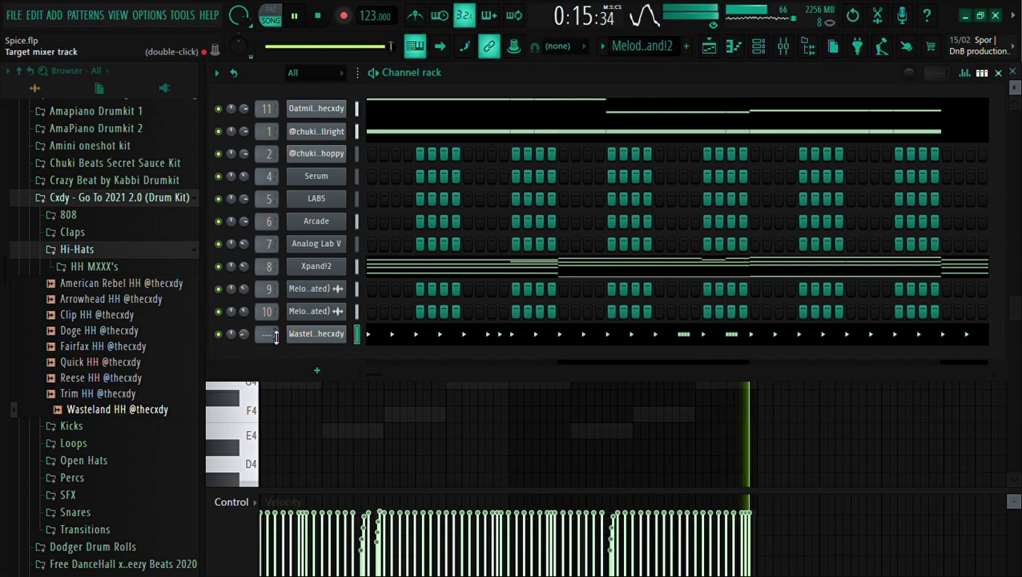
left_click_drag(276, 338, 275, 311)
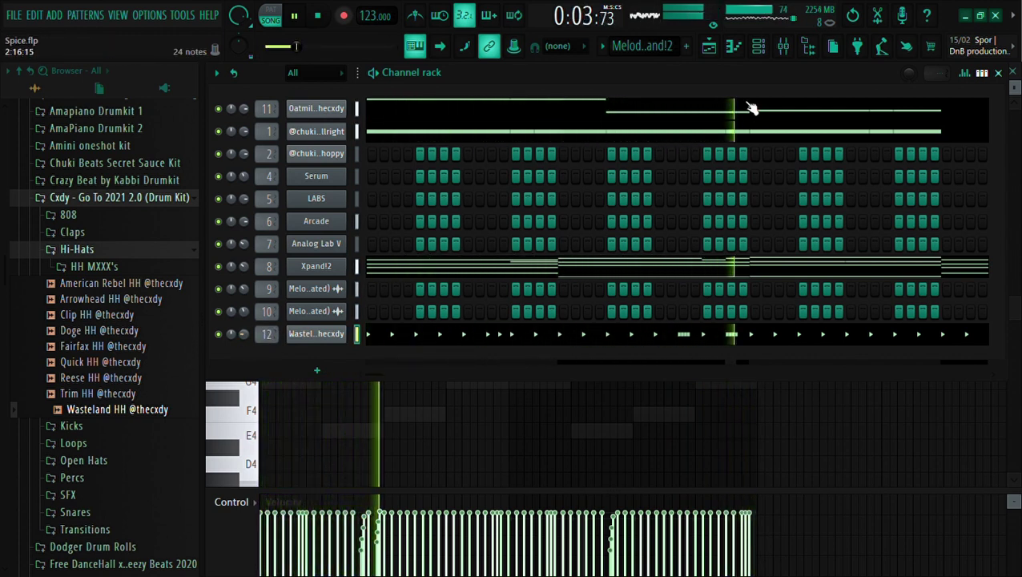
Step: Cut the hi-hat's lows on mixer insert 12 with Fruity parametric EQ 2, moving band 1 to -18 dB at about 2760 Hz
left_click(783, 46)
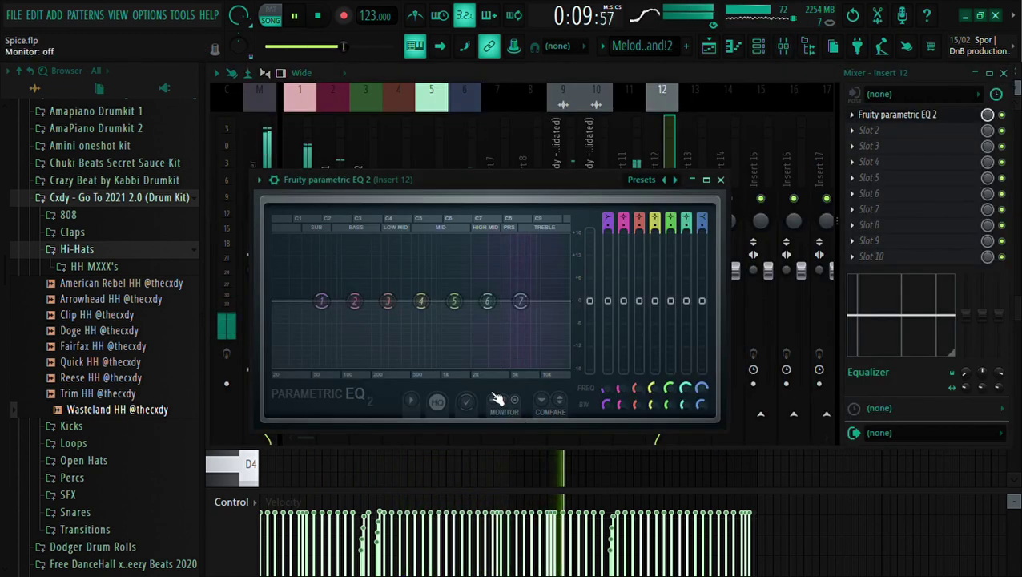
left_click_drag(322, 301, 473, 364)
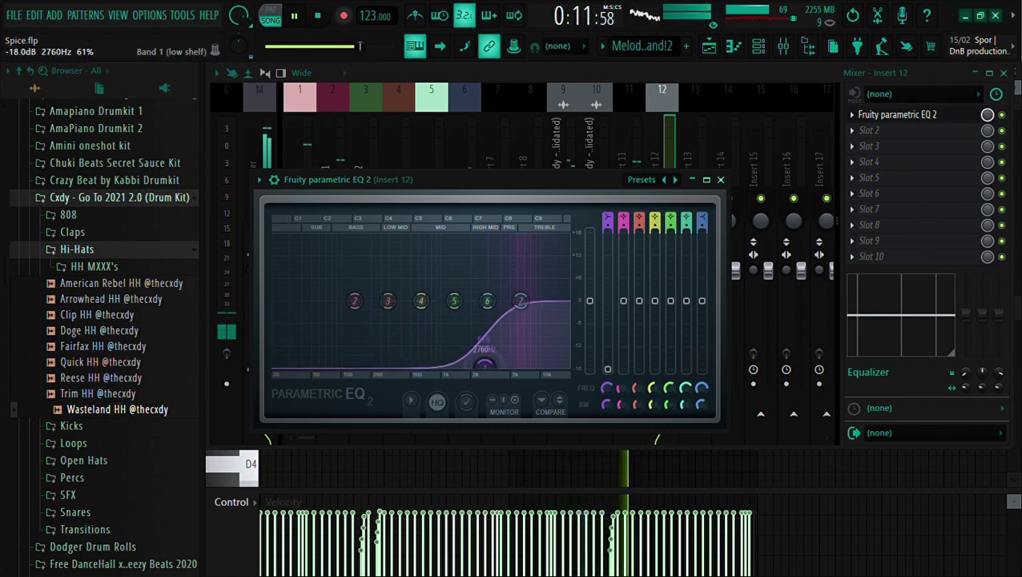
left_click(720, 181)
Step: Show the channel rack and audition the Dum, Low, Red, Rollie and Sack samples in the kit's Open Hats folder
left_click(759, 46)
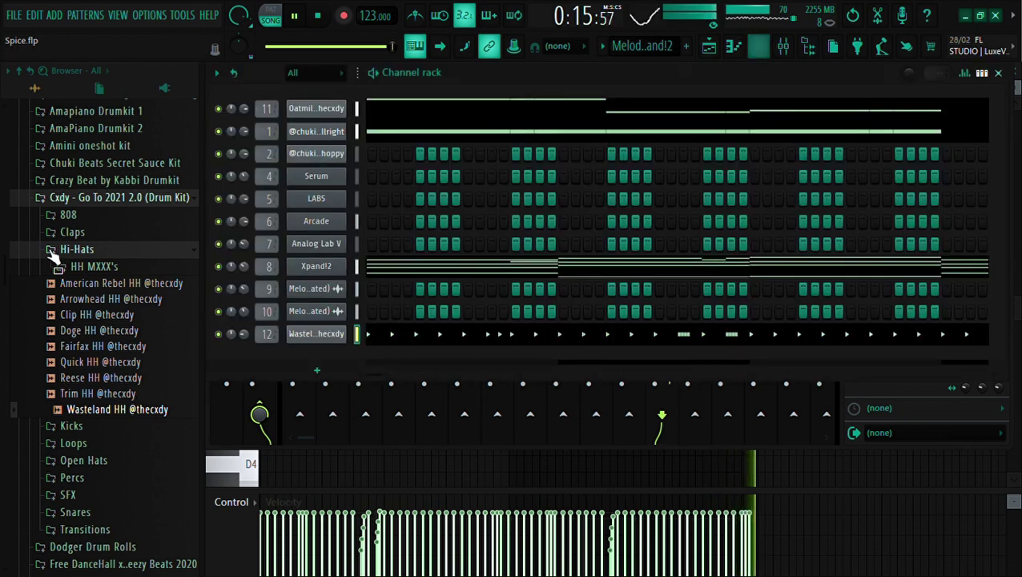
left_click(136, 251)
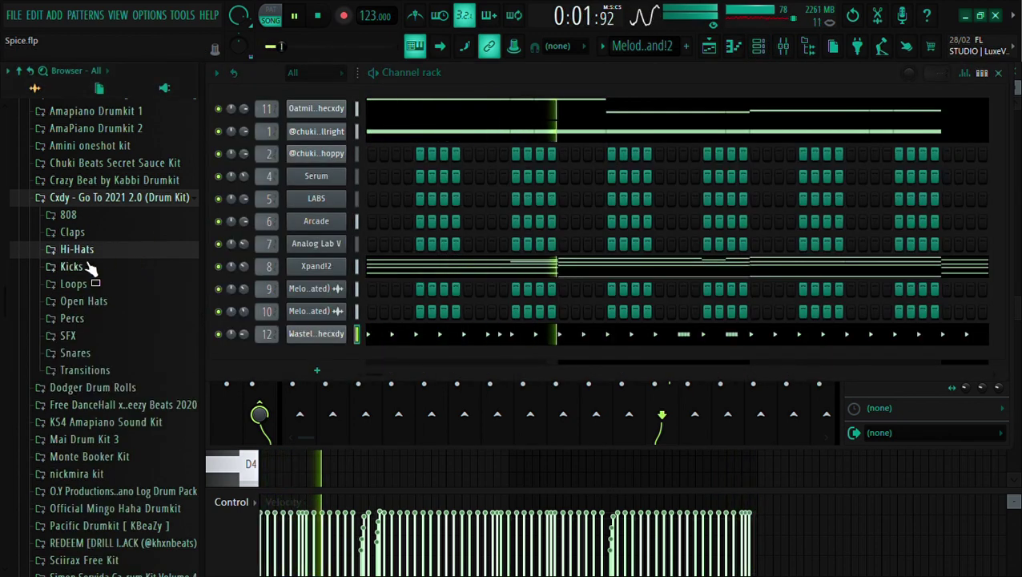
left_click(80, 302)
left_click(68, 333)
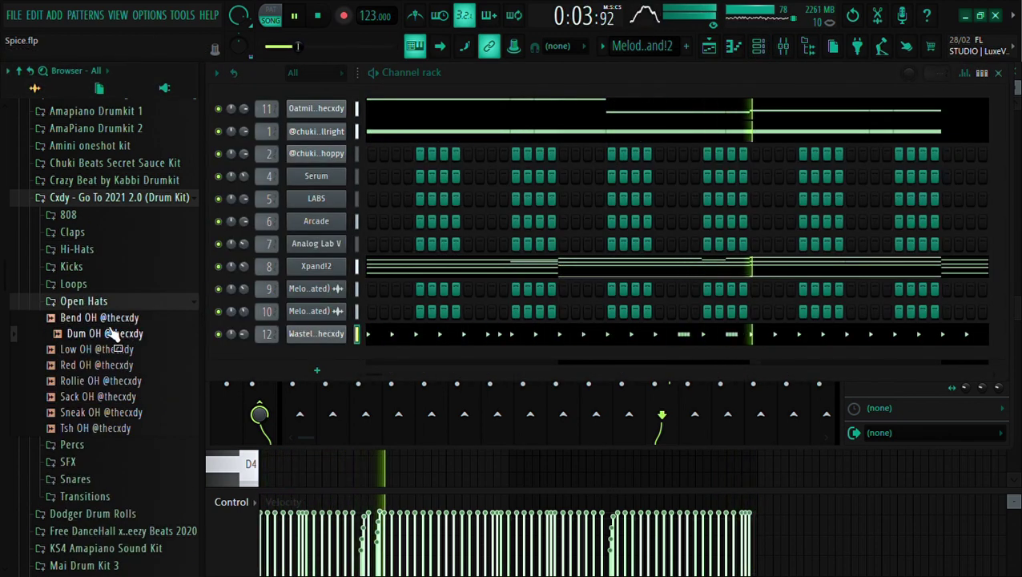
left_click(99, 348)
left_click(96, 365)
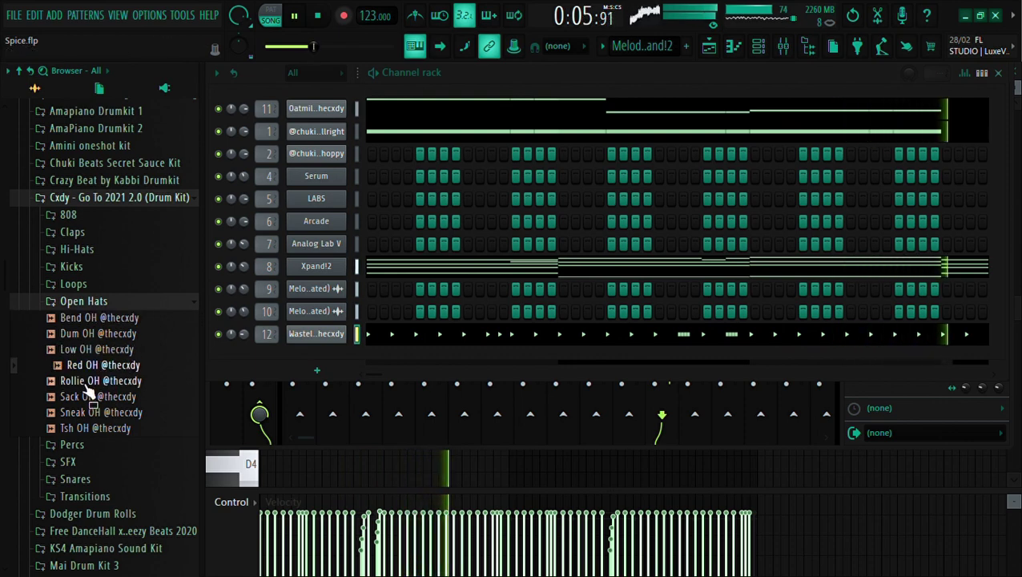
left_click(88, 382)
left_click(91, 398)
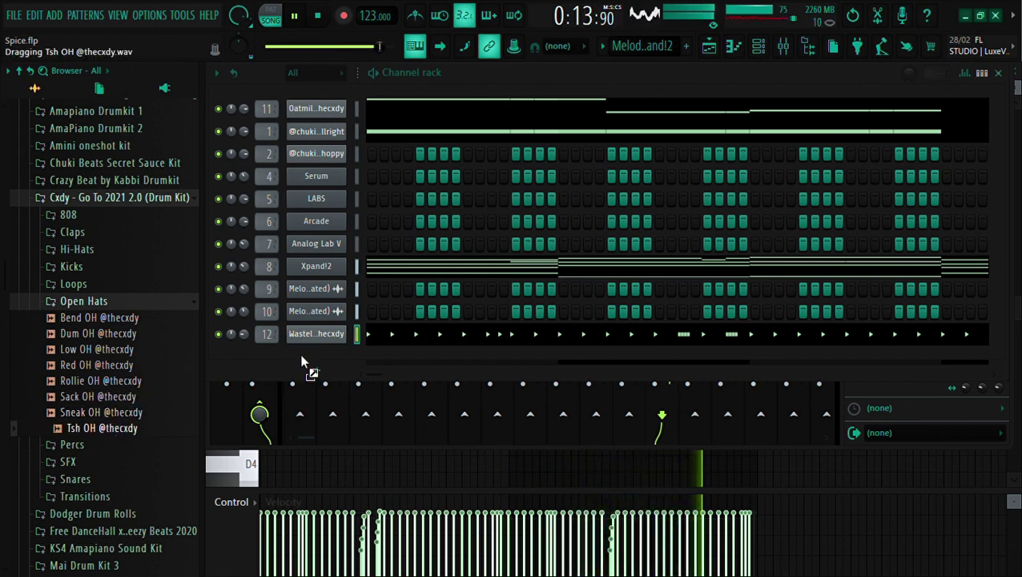
Step: Add Tsh OH as a new channel on mixer track 13, place a hit on its first step and collapse the Open Hats folder
left_click_drag(317, 353, 317, 354)
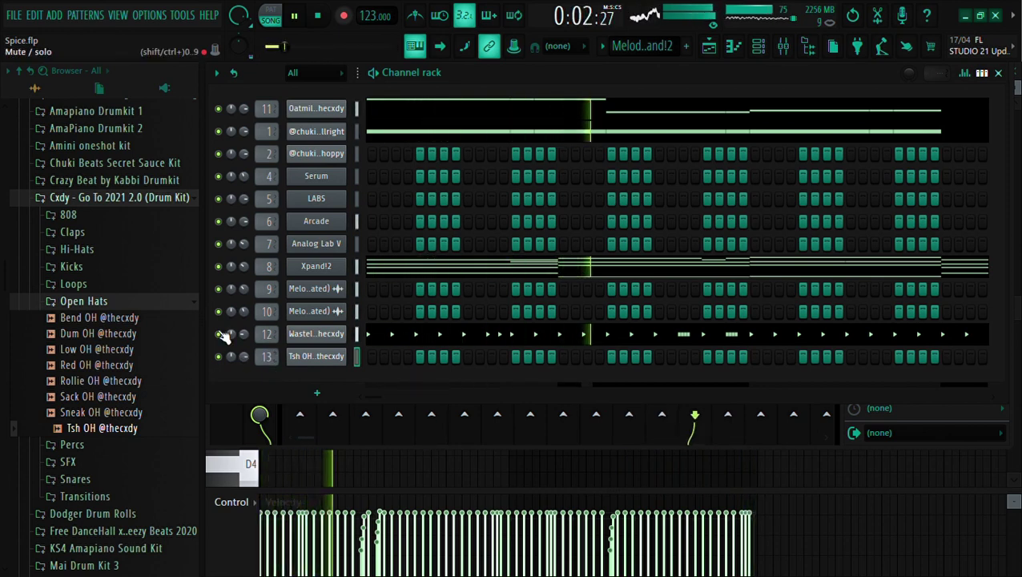
left_click(172, 303)
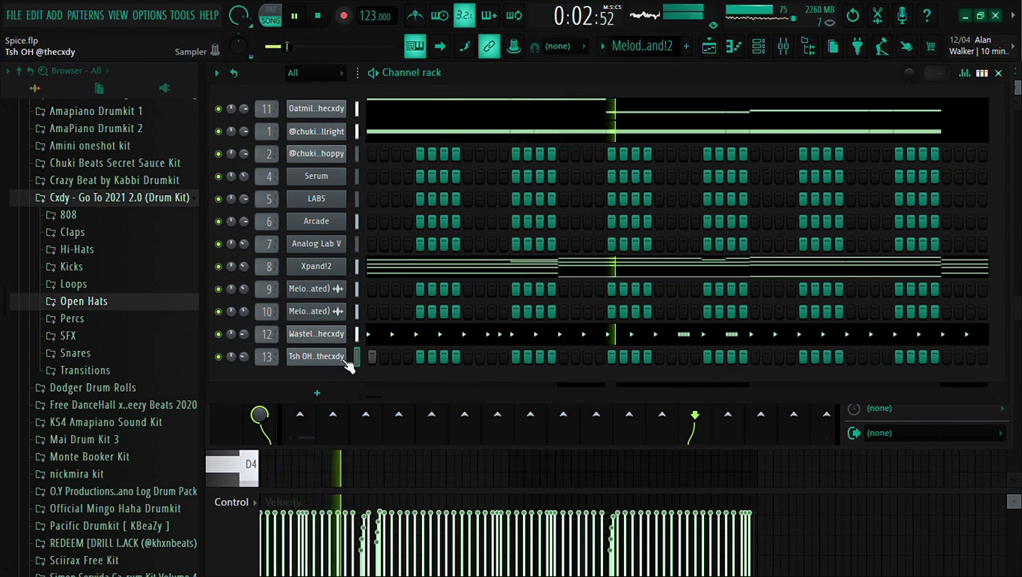
Step: Duplicate the Tsh OH hit from bar 1 to bar 5 in the piano roll and return to the channel rack
key("F7")
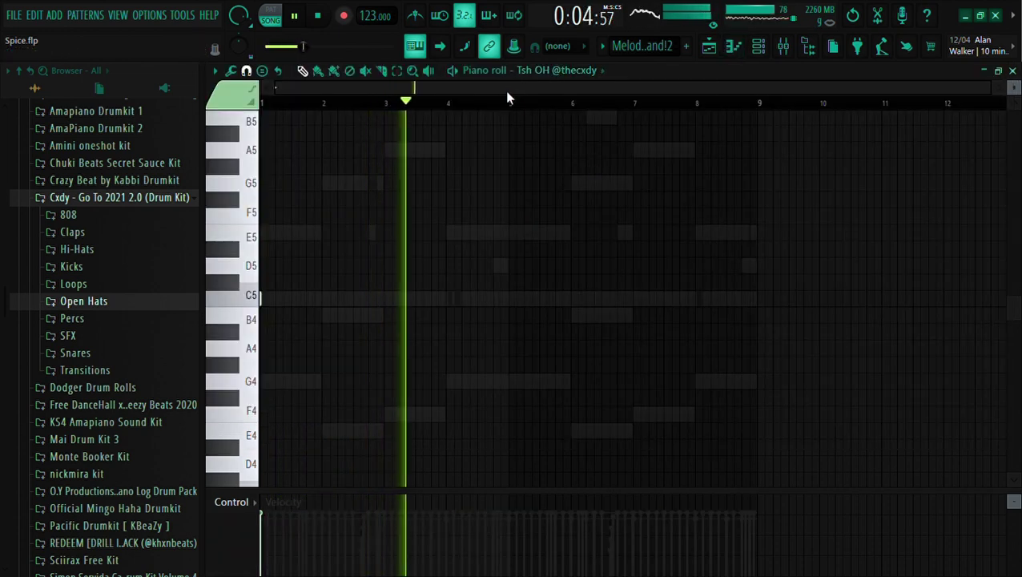
left_click_drag(510, 105, 261, 105)
key("ctrl+b")
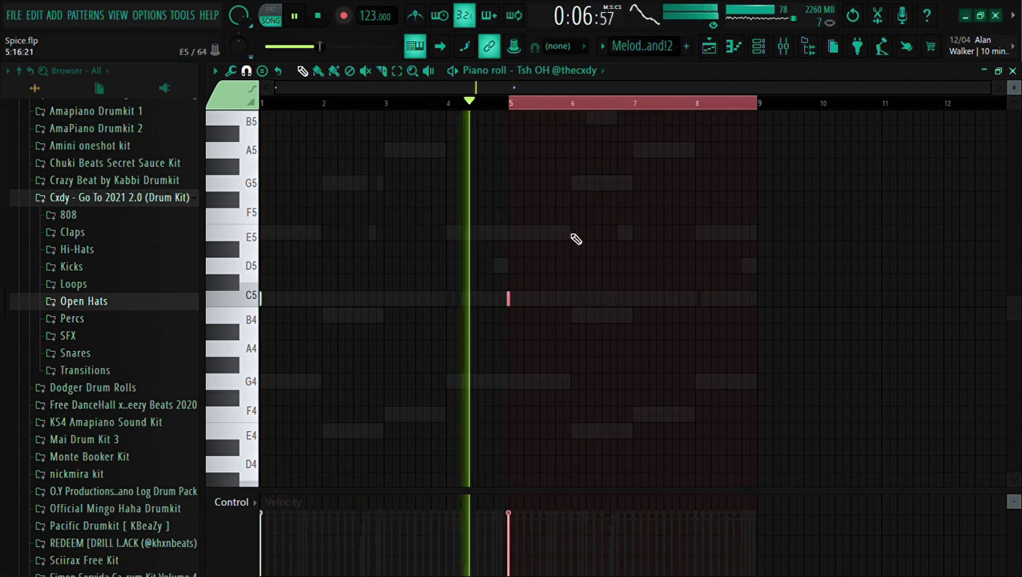
left_click(765, 46)
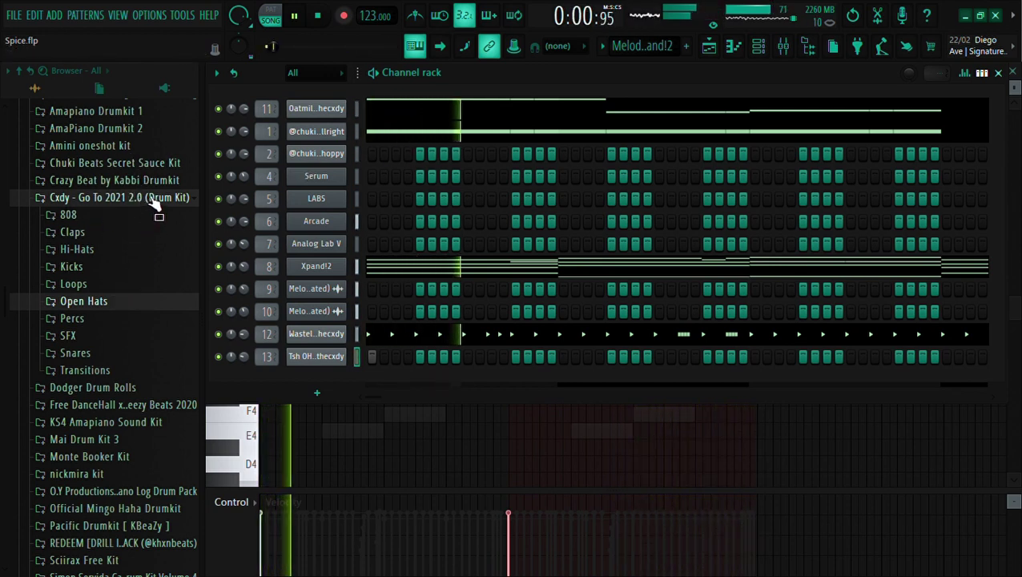
Step: Collapse the Cxdy - Go To 2021 2.0, Go to and Fantasy Sounds folders in the browser
left_click(154, 202)
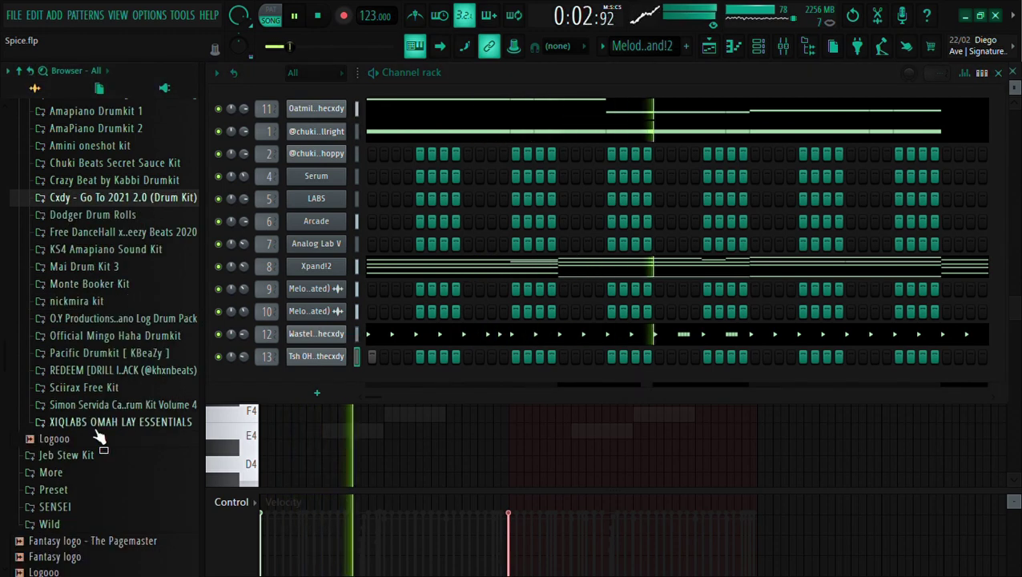
scroll(68, 432, "up", 5)
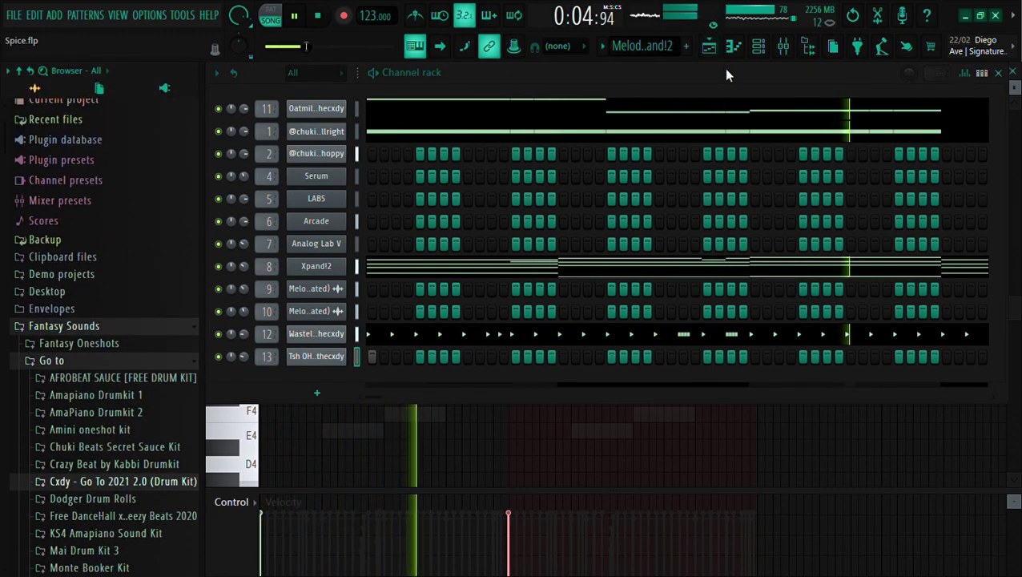
left_click(155, 360)
left_click(160, 327)
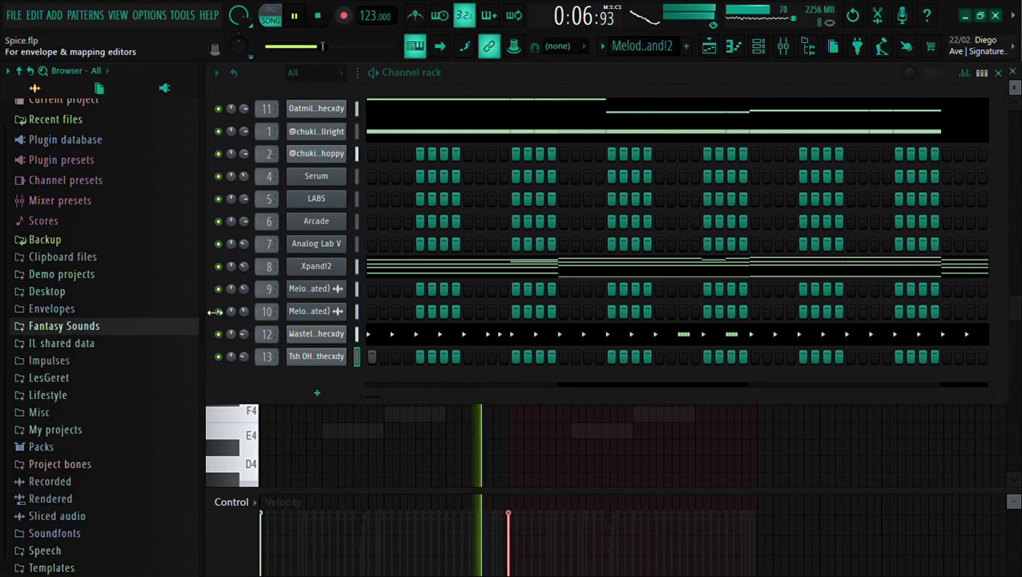
Step: Duplicate all playlist clips from bars 1–8 to bars 9–16 and delete the copied Melody - Arcade clip
left_click(721, 48)
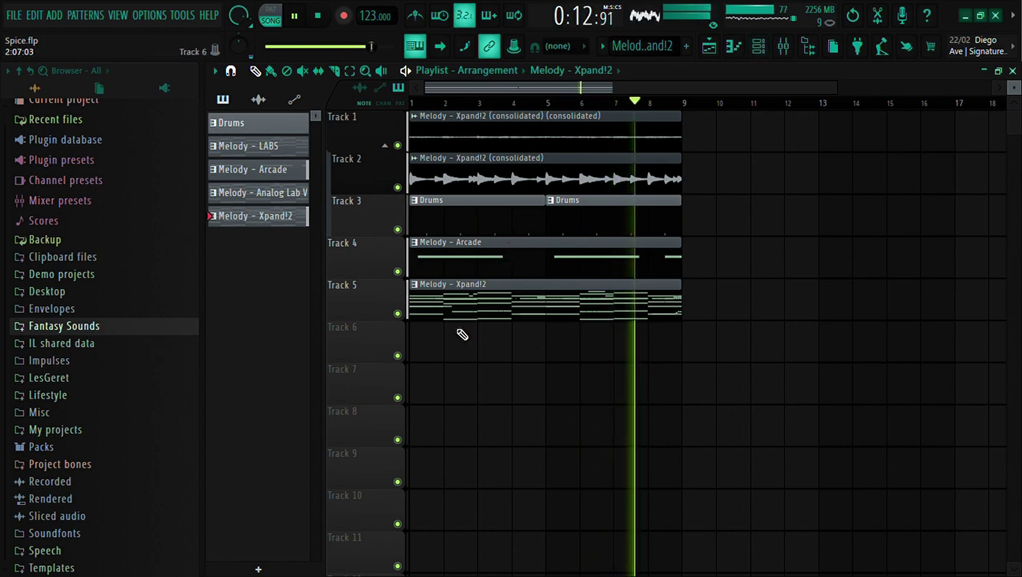
left_click_drag(411, 404, 649, 158)
key("ctrl+b")
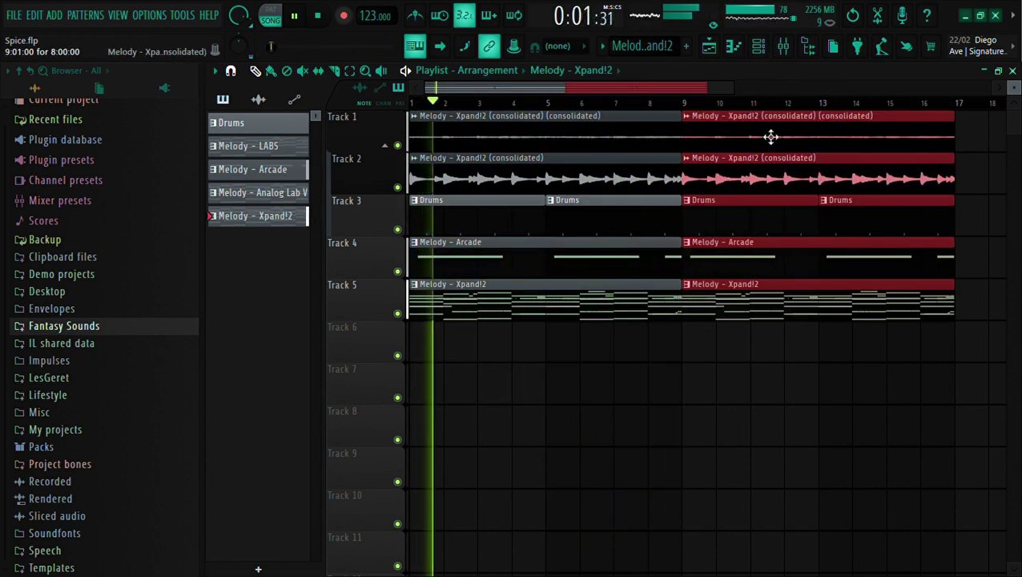
right_click(798, 262)
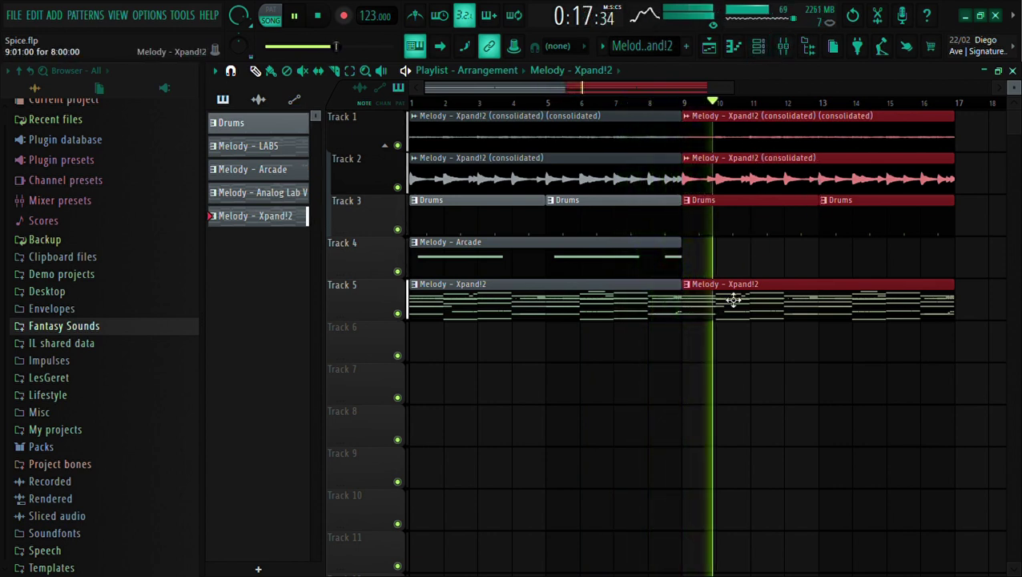
left_click(769, 49)
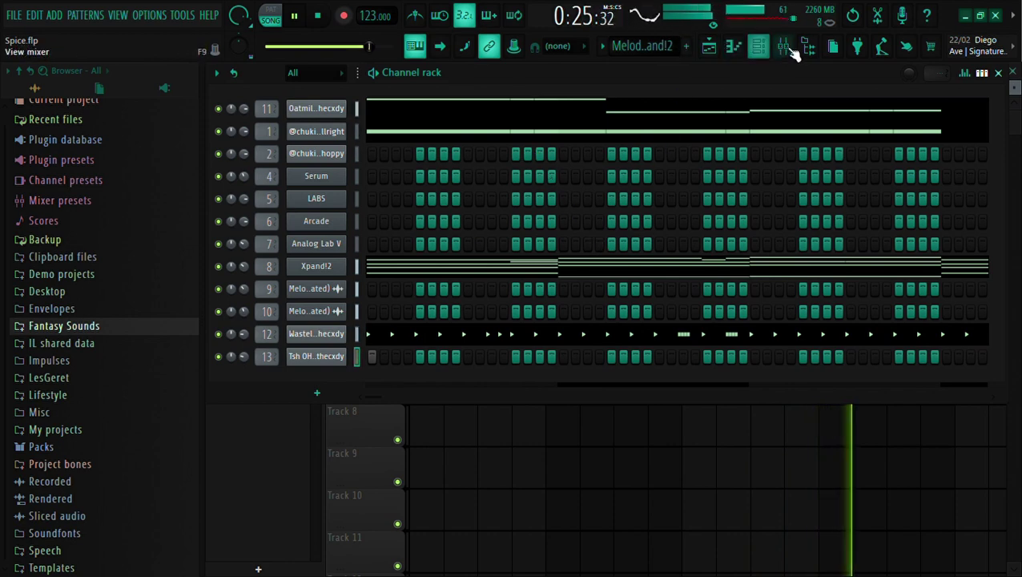
left_click(709, 46)
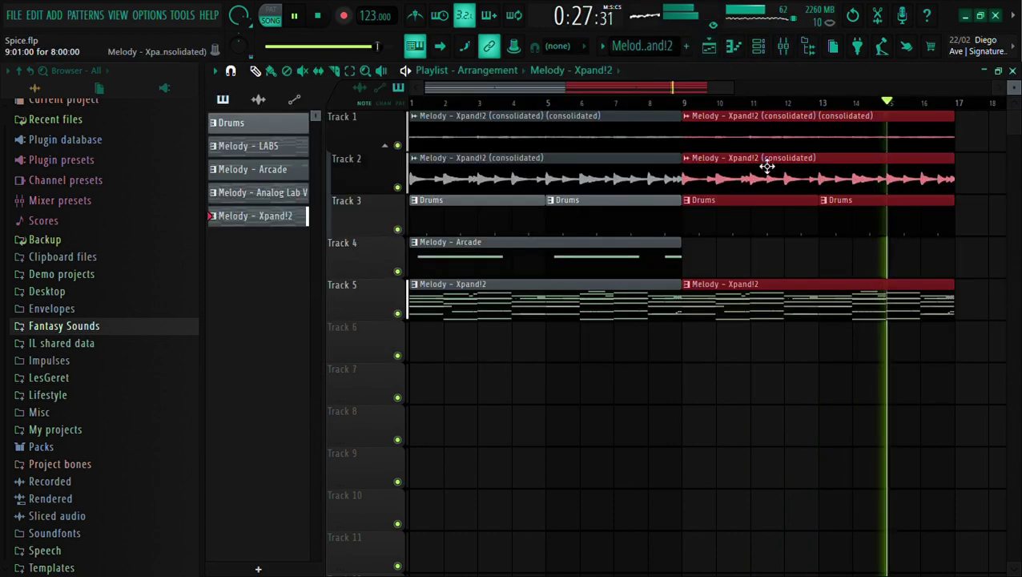